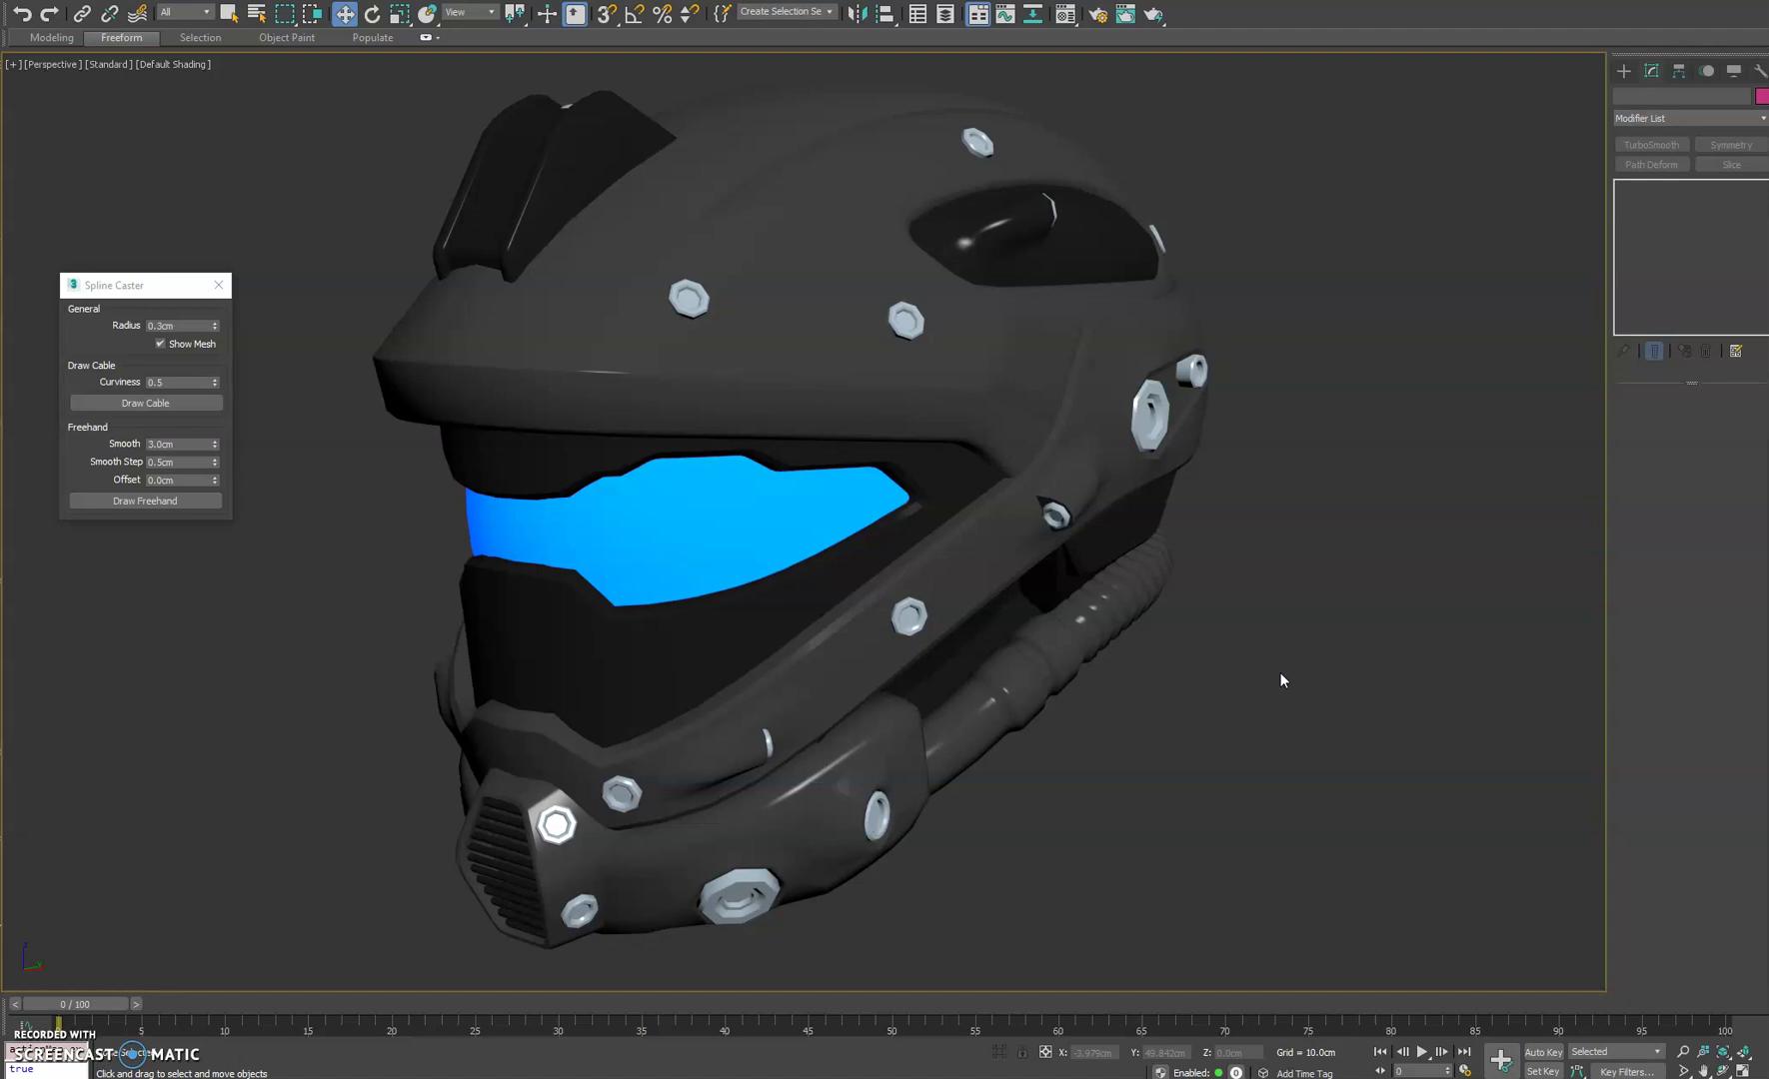
Step: Start a Draw Cable cable anchored on the helmet's upper bolt
{"action": "left_click_drag", "start_coordinate": [143, 297], "coordinate": [164, 288]}
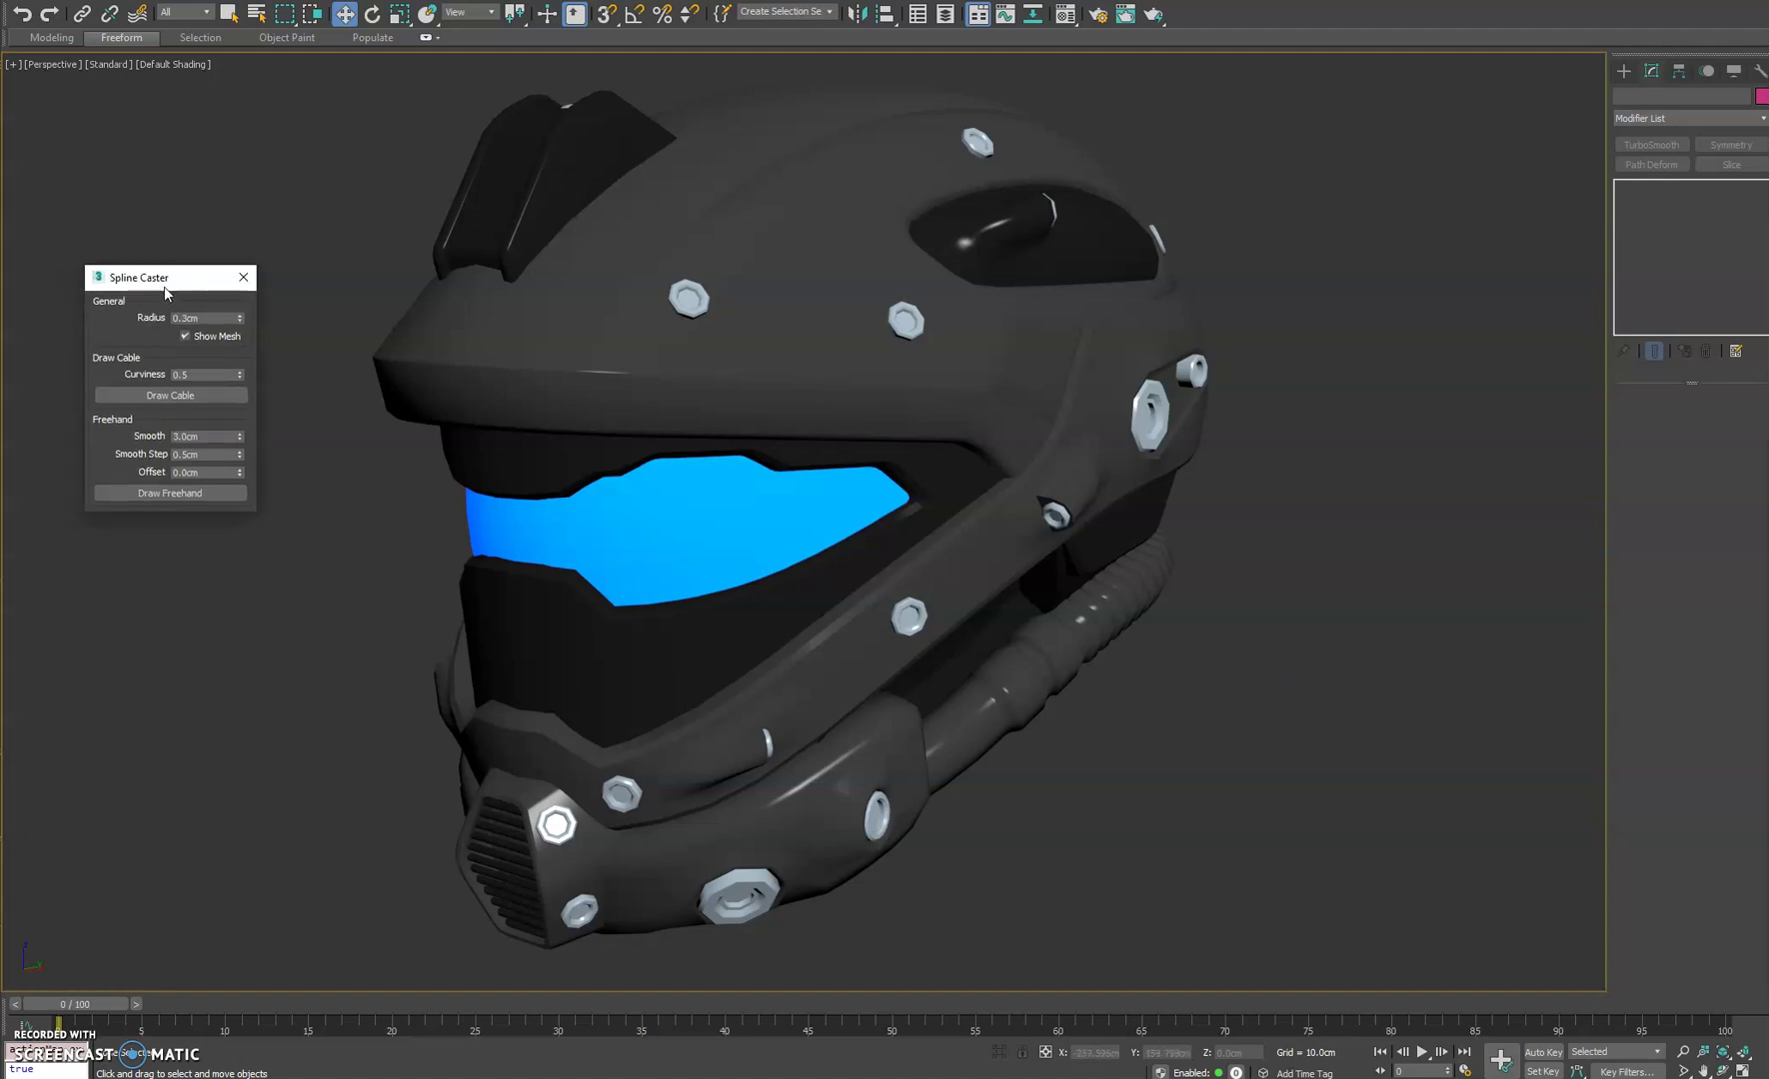
{"action": "middle_click_drag", "start_coordinate": [775, 556], "coordinate": [804, 558], "text": "alt"}
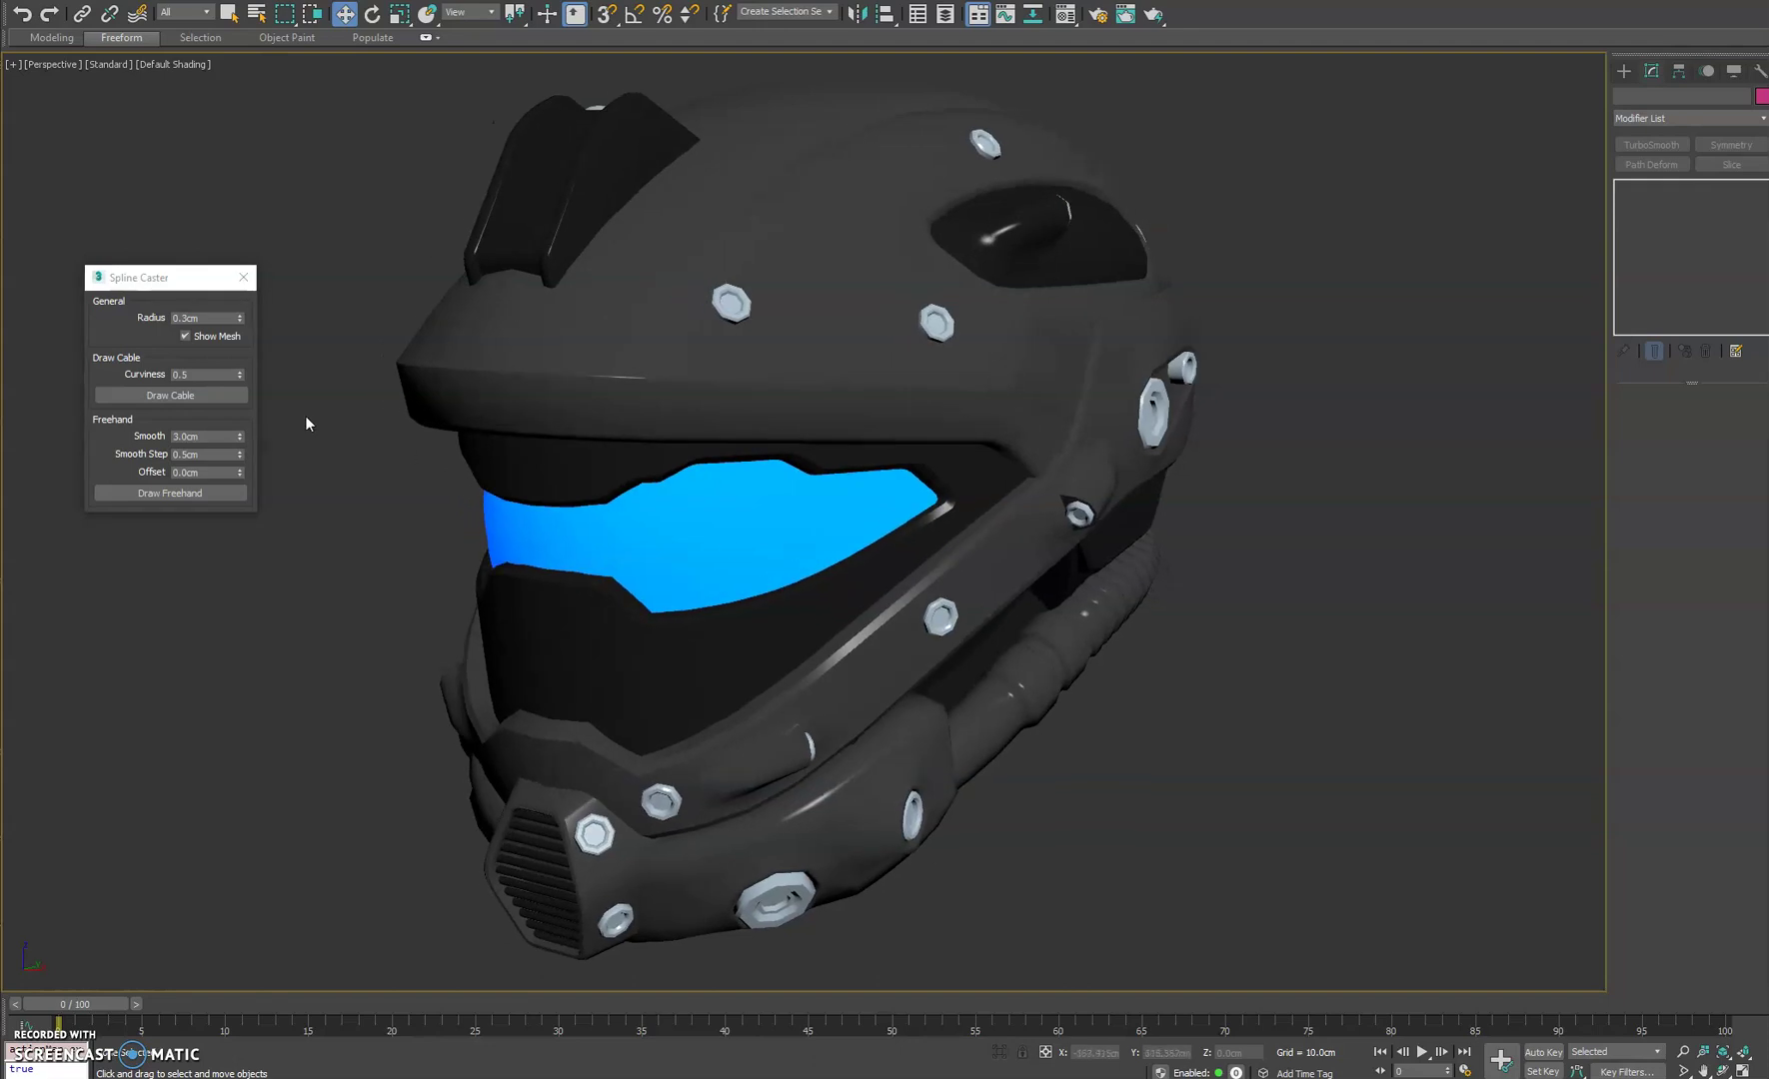
{"action": "middle_click_drag", "start_coordinate": [774, 410], "coordinate": [751, 402], "text": "alt"}
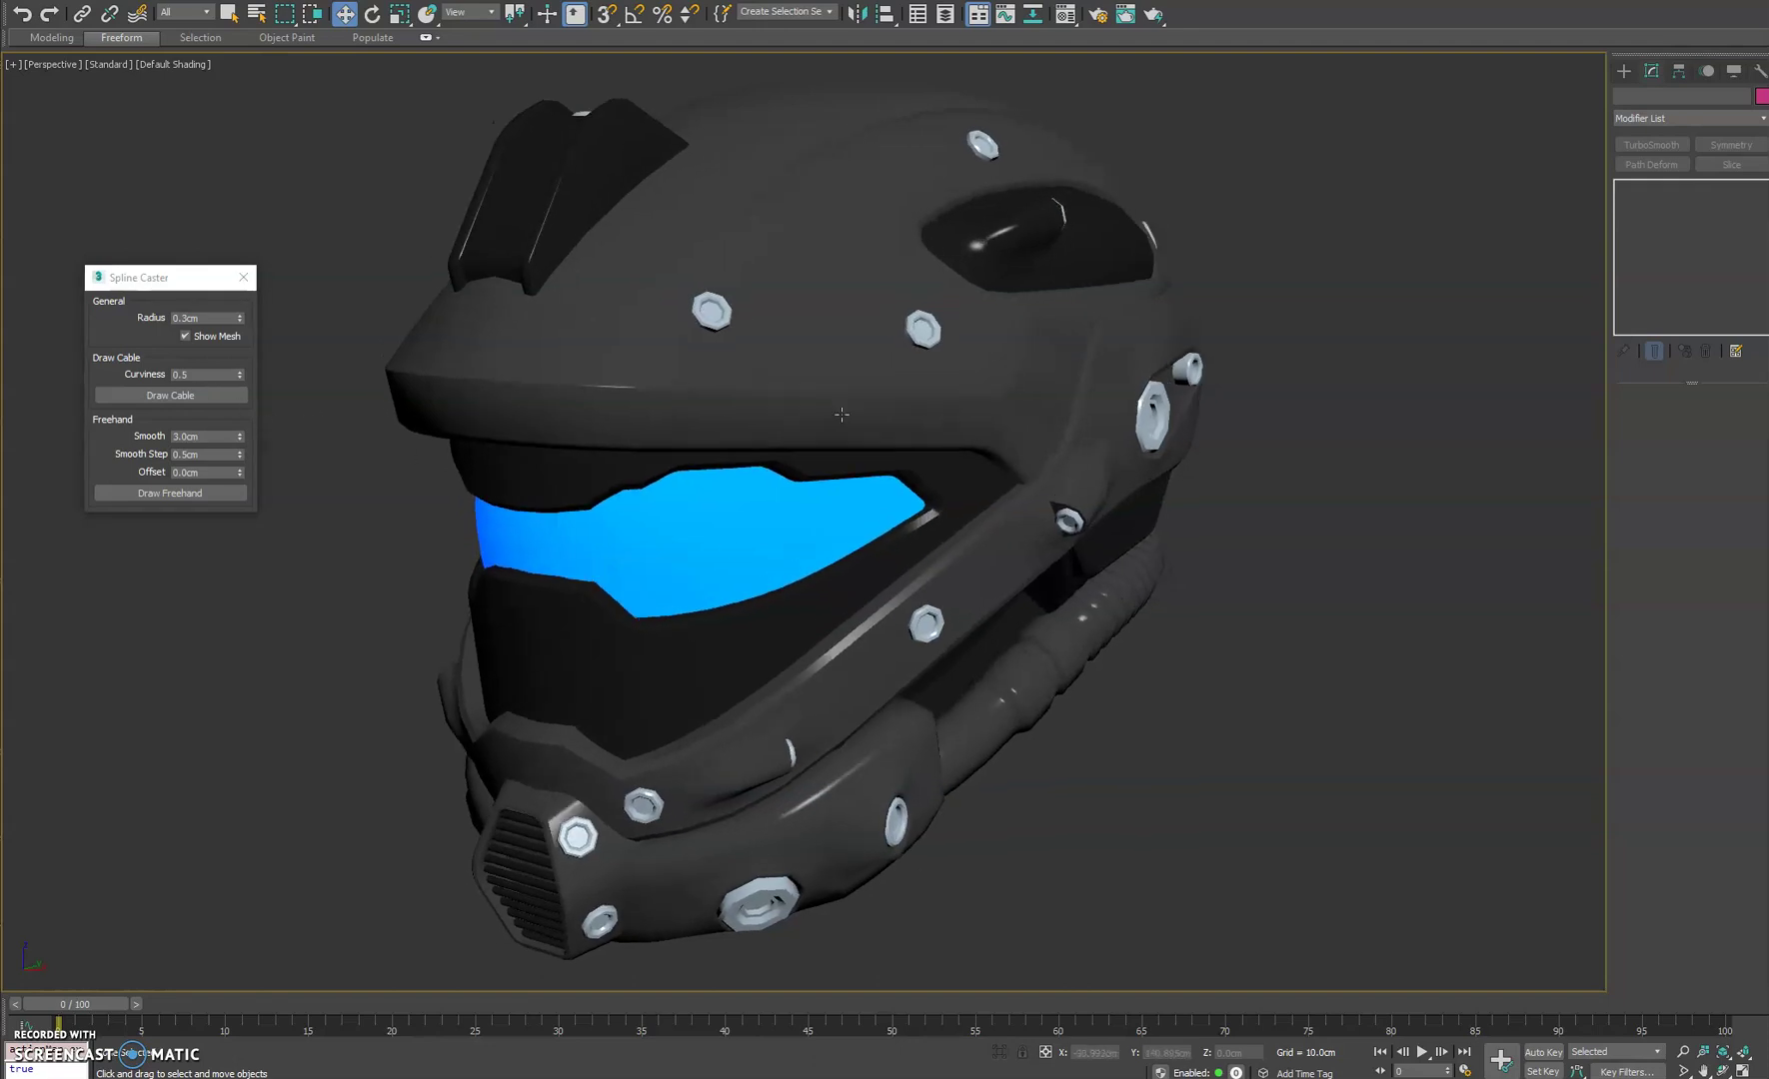
{"action": "left_click", "coordinate": [192, 394]}
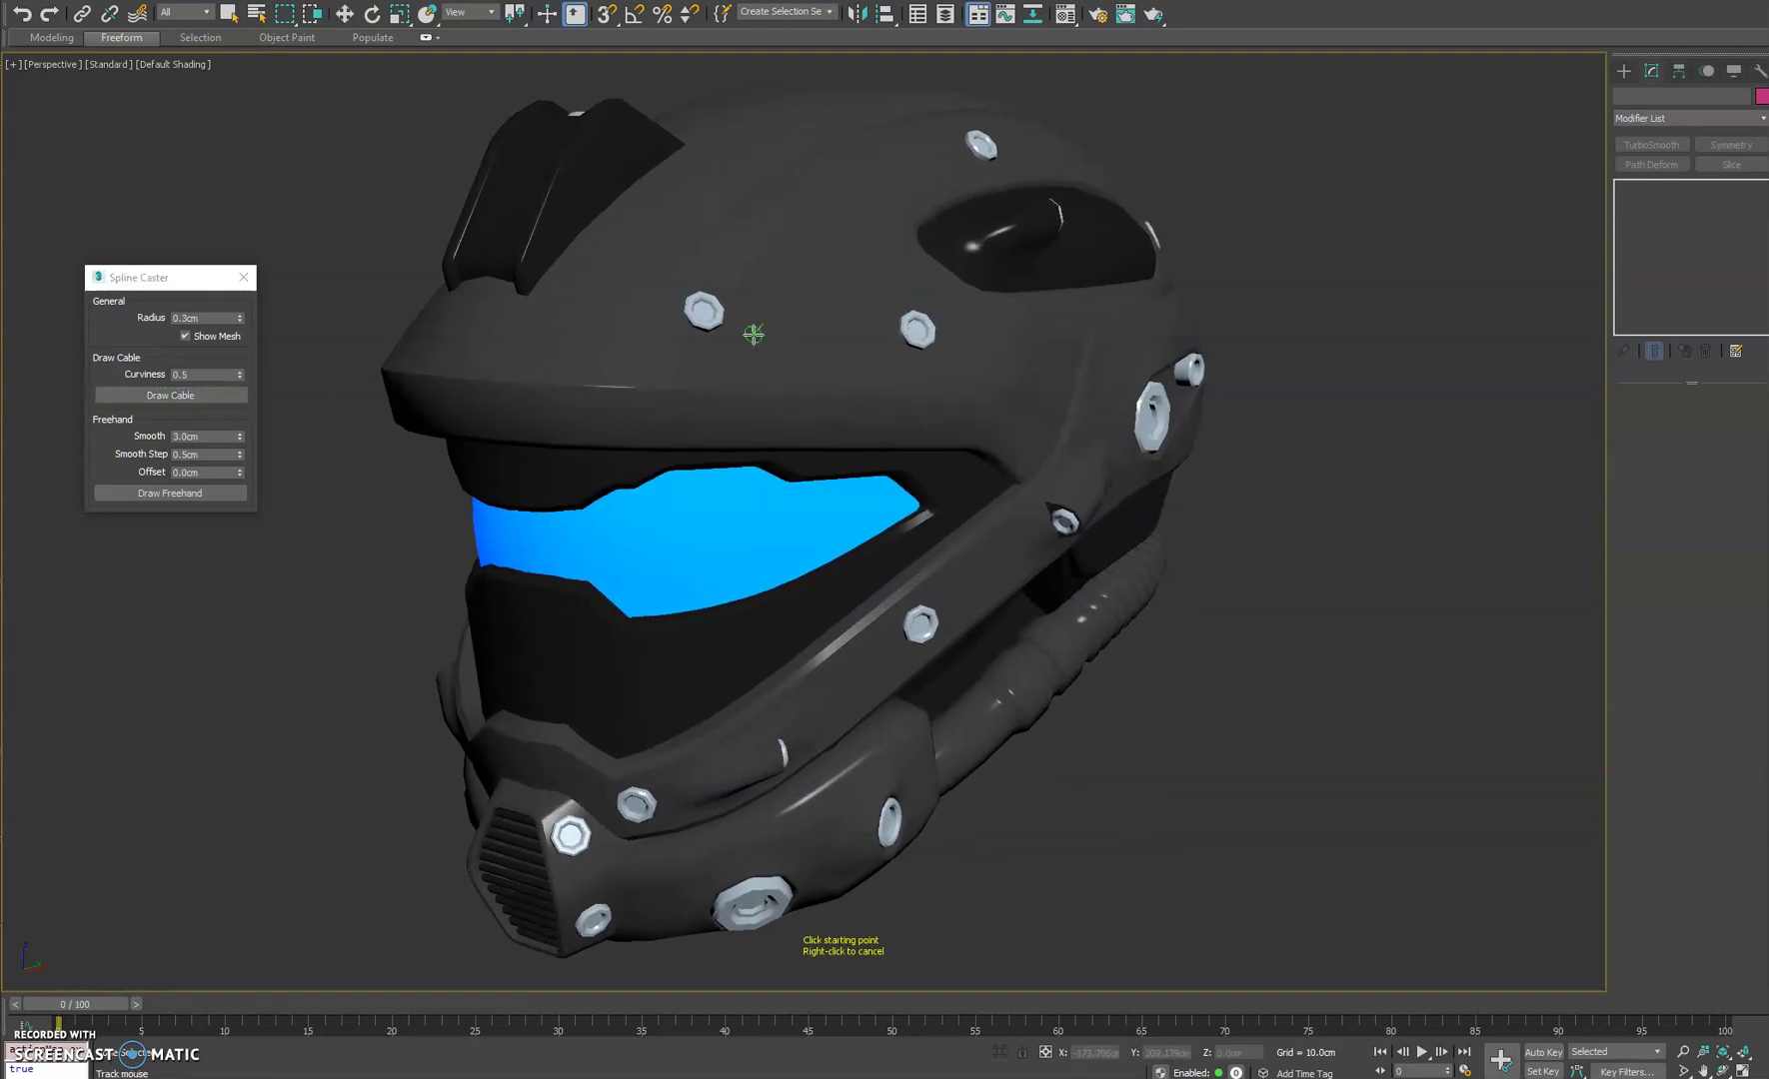
{"action": "scroll", "coordinate": [753, 334], "scroll_direction": "up", "scroll_amount": 1}
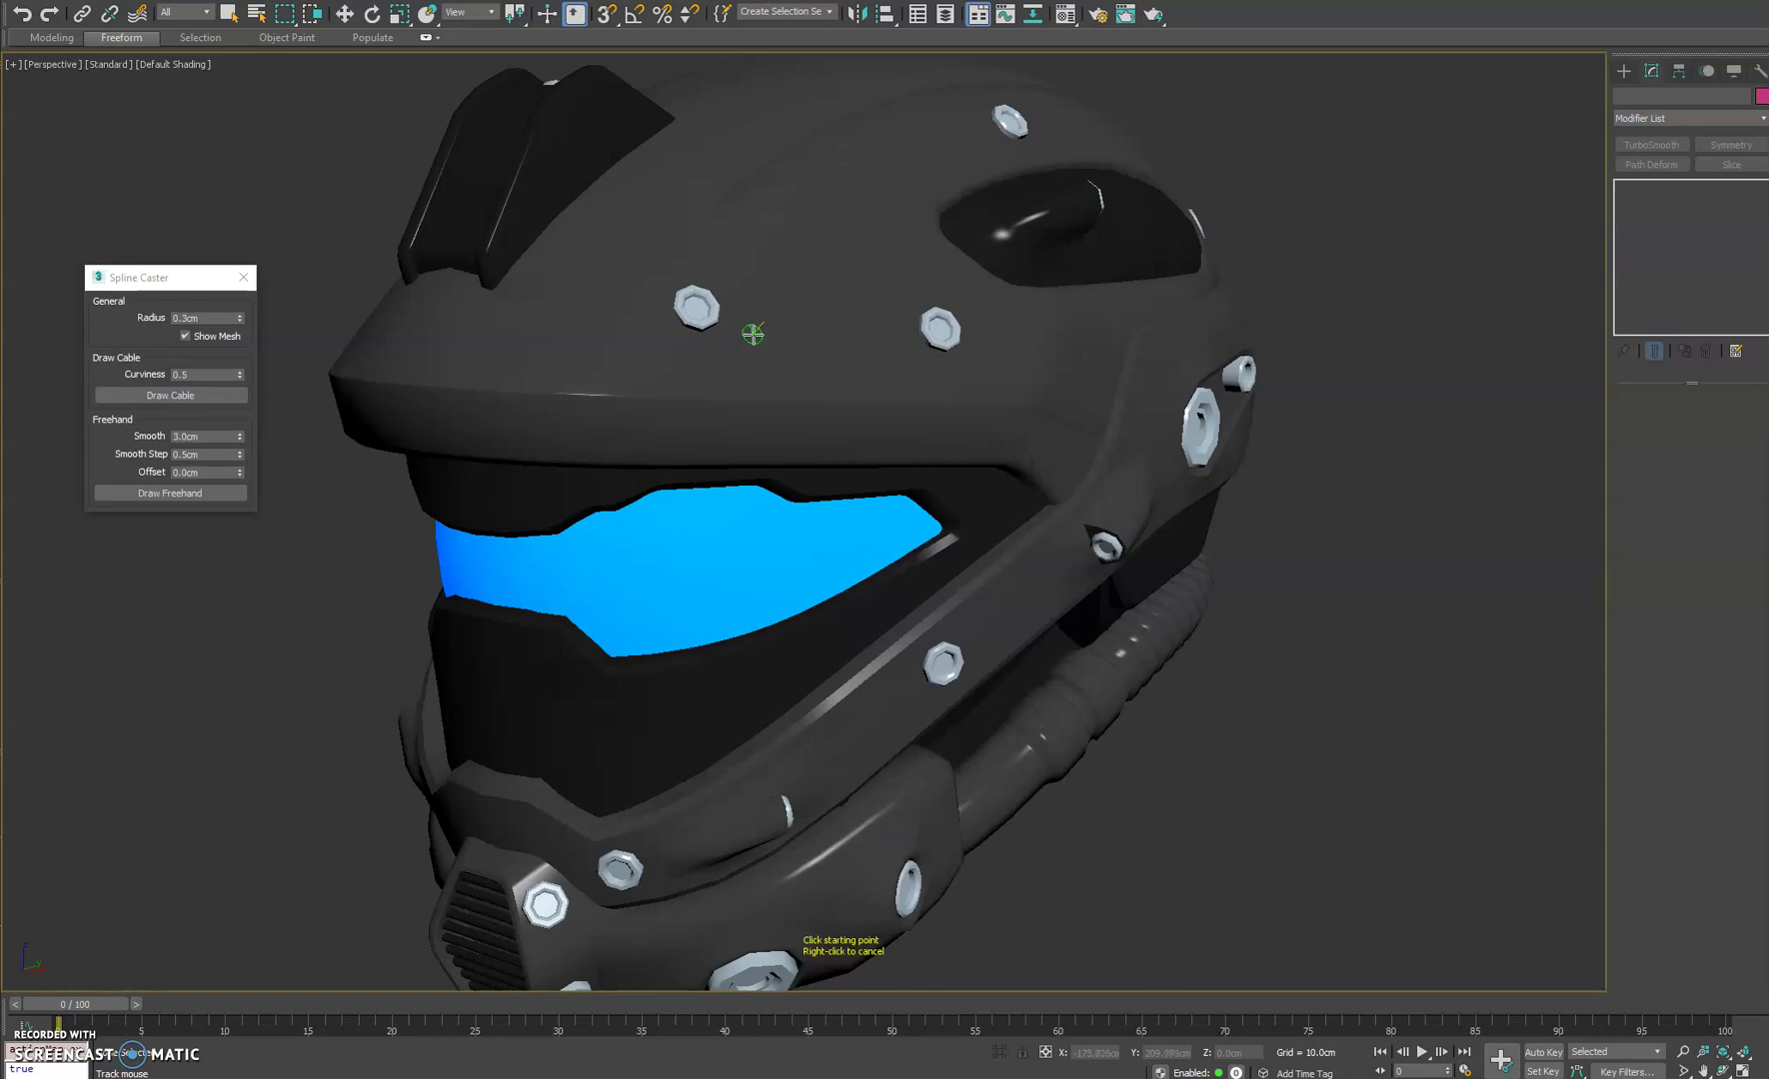
{"action": "left_click", "coordinate": [697, 307]}
Step: End the cable on the far upper bolt and commit a nearly straight curve
{"action": "middle_click_drag", "start_coordinate": [810, 348], "coordinate": [752, 375], "text": "alt"}
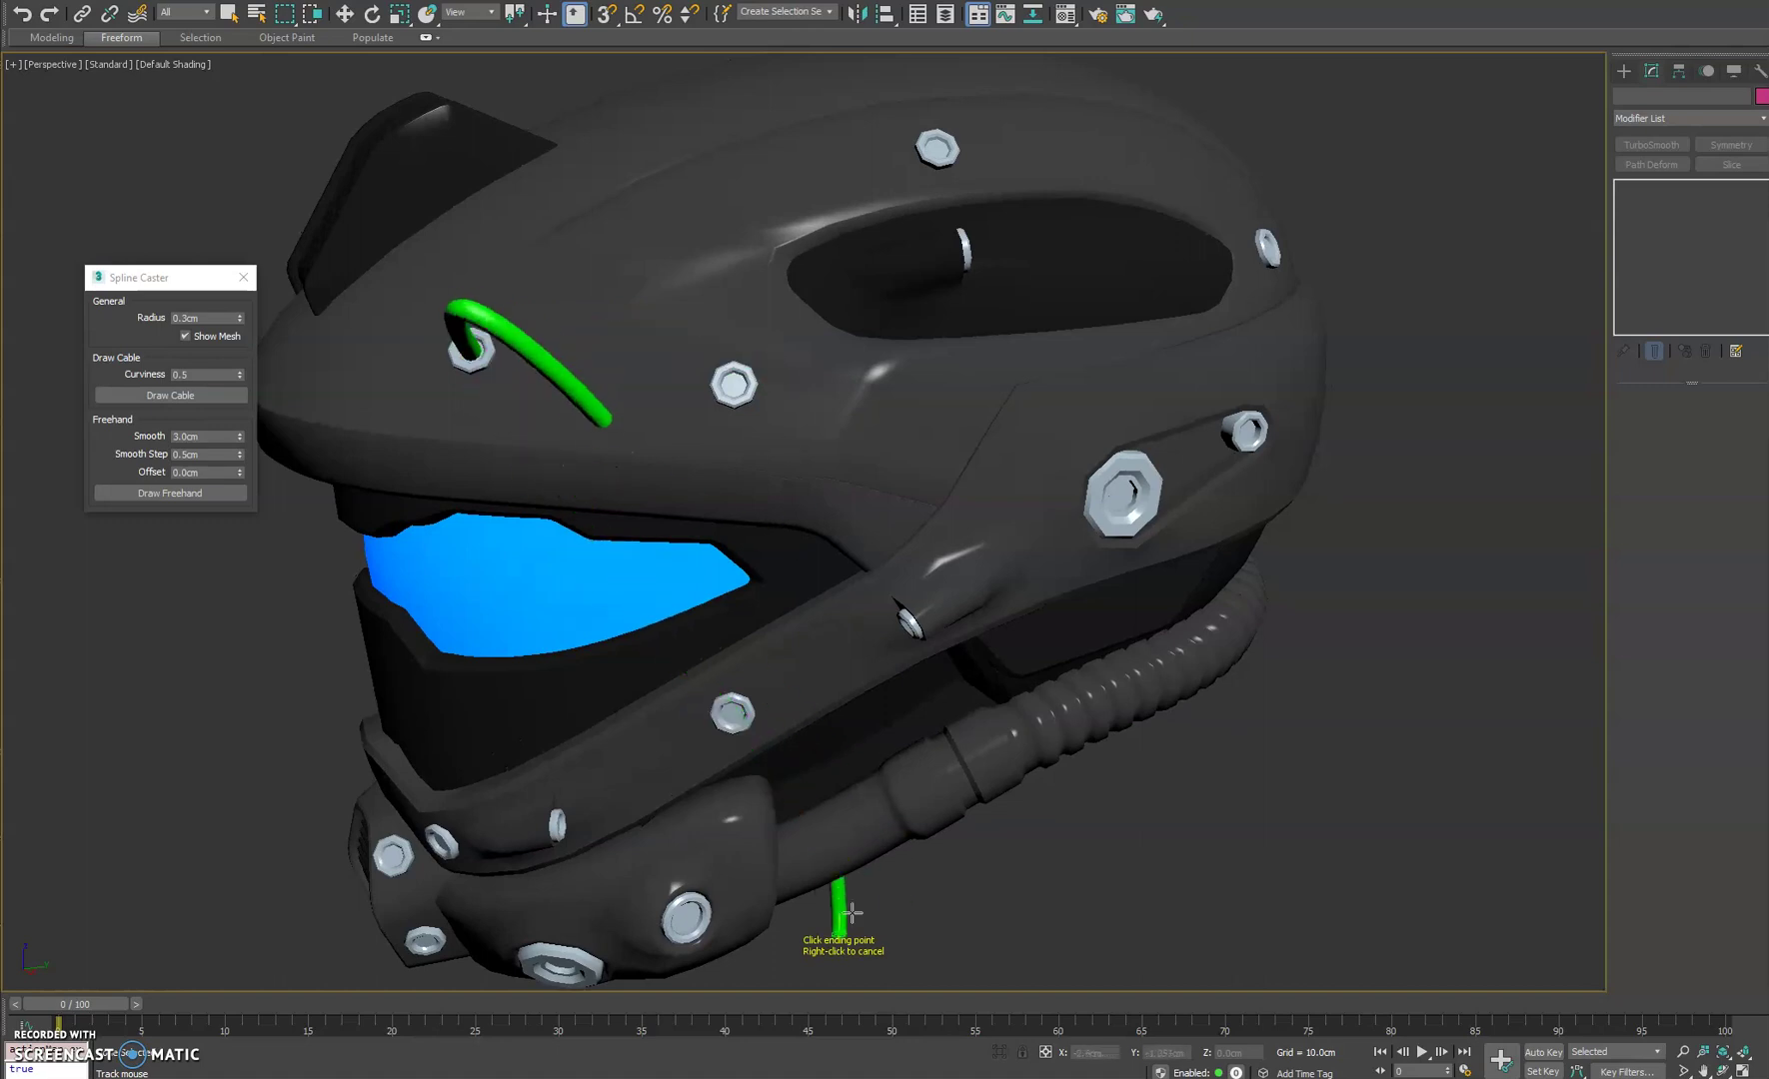
{"action": "middle_click_drag", "start_coordinate": [948, 553], "coordinate": [1094, 478], "text": "alt"}
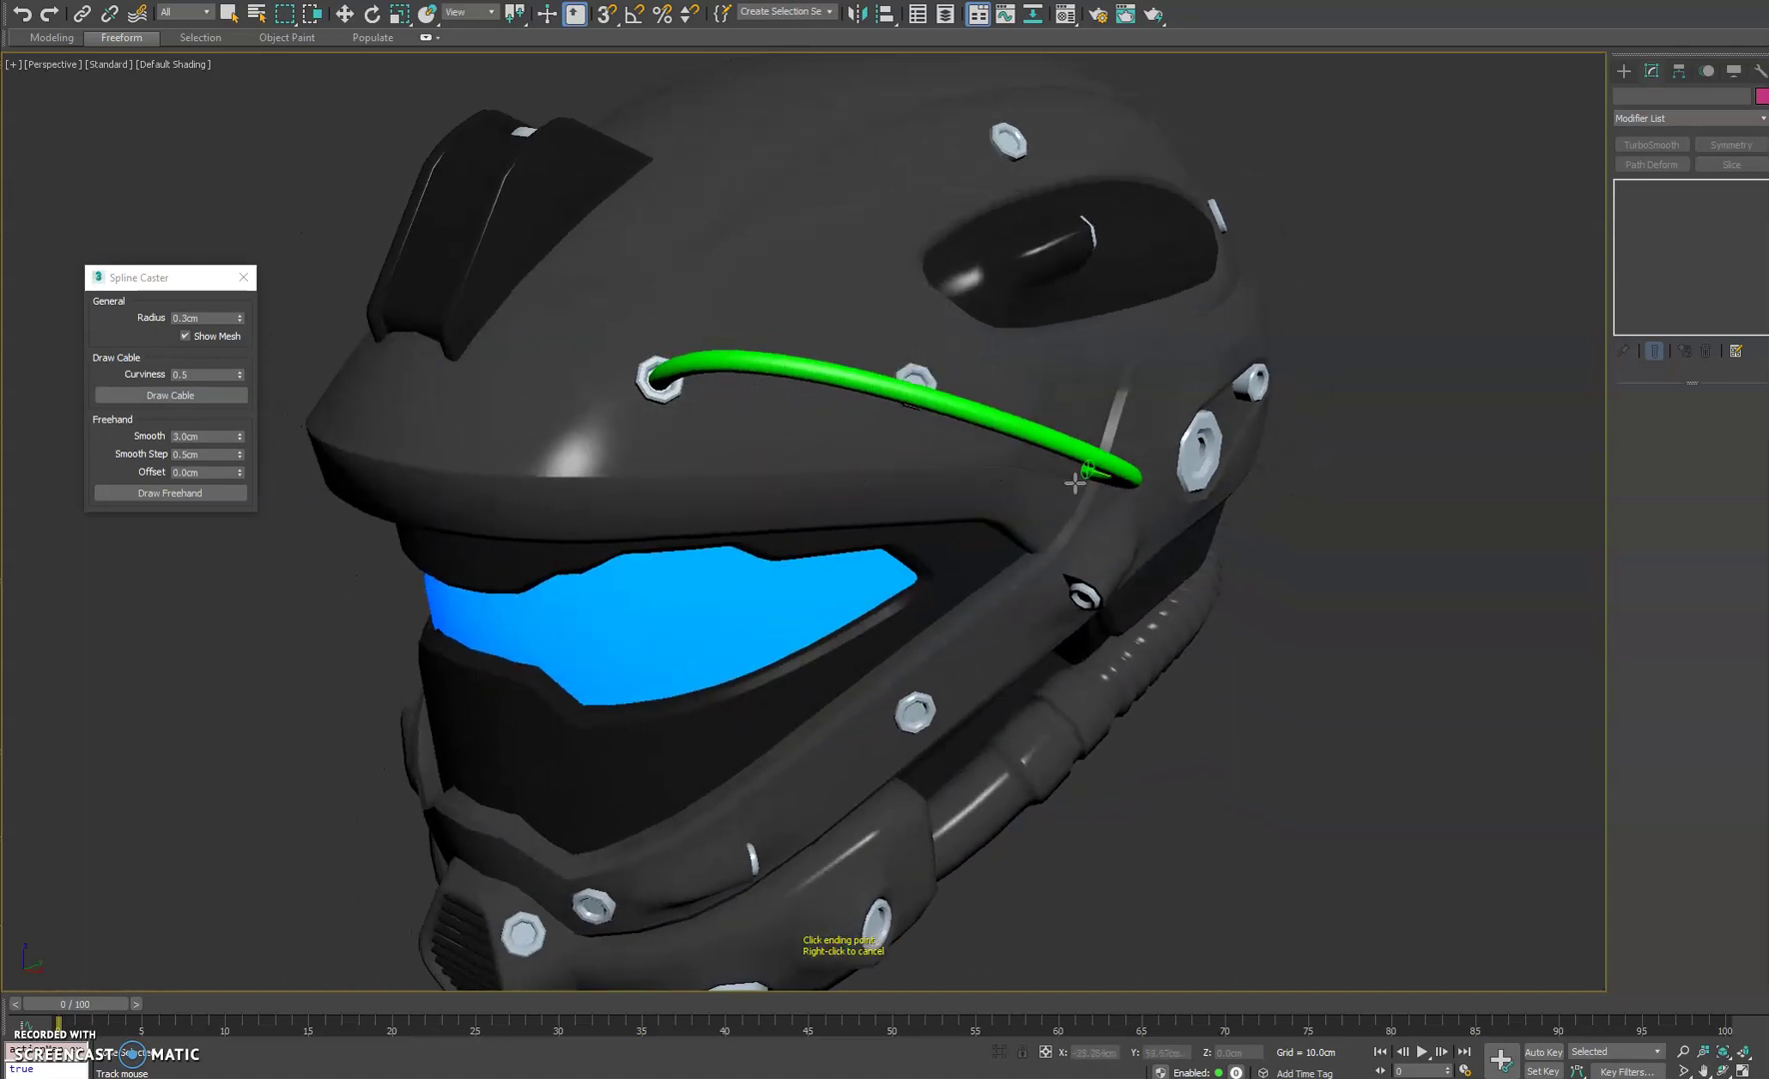
{"action": "middle_click_drag", "start_coordinate": [1032, 168], "coordinate": [1043, 304], "text": "alt"}
{"action": "scroll", "coordinate": [1039, 301], "scroll_direction": "up", "scroll_amount": 3}
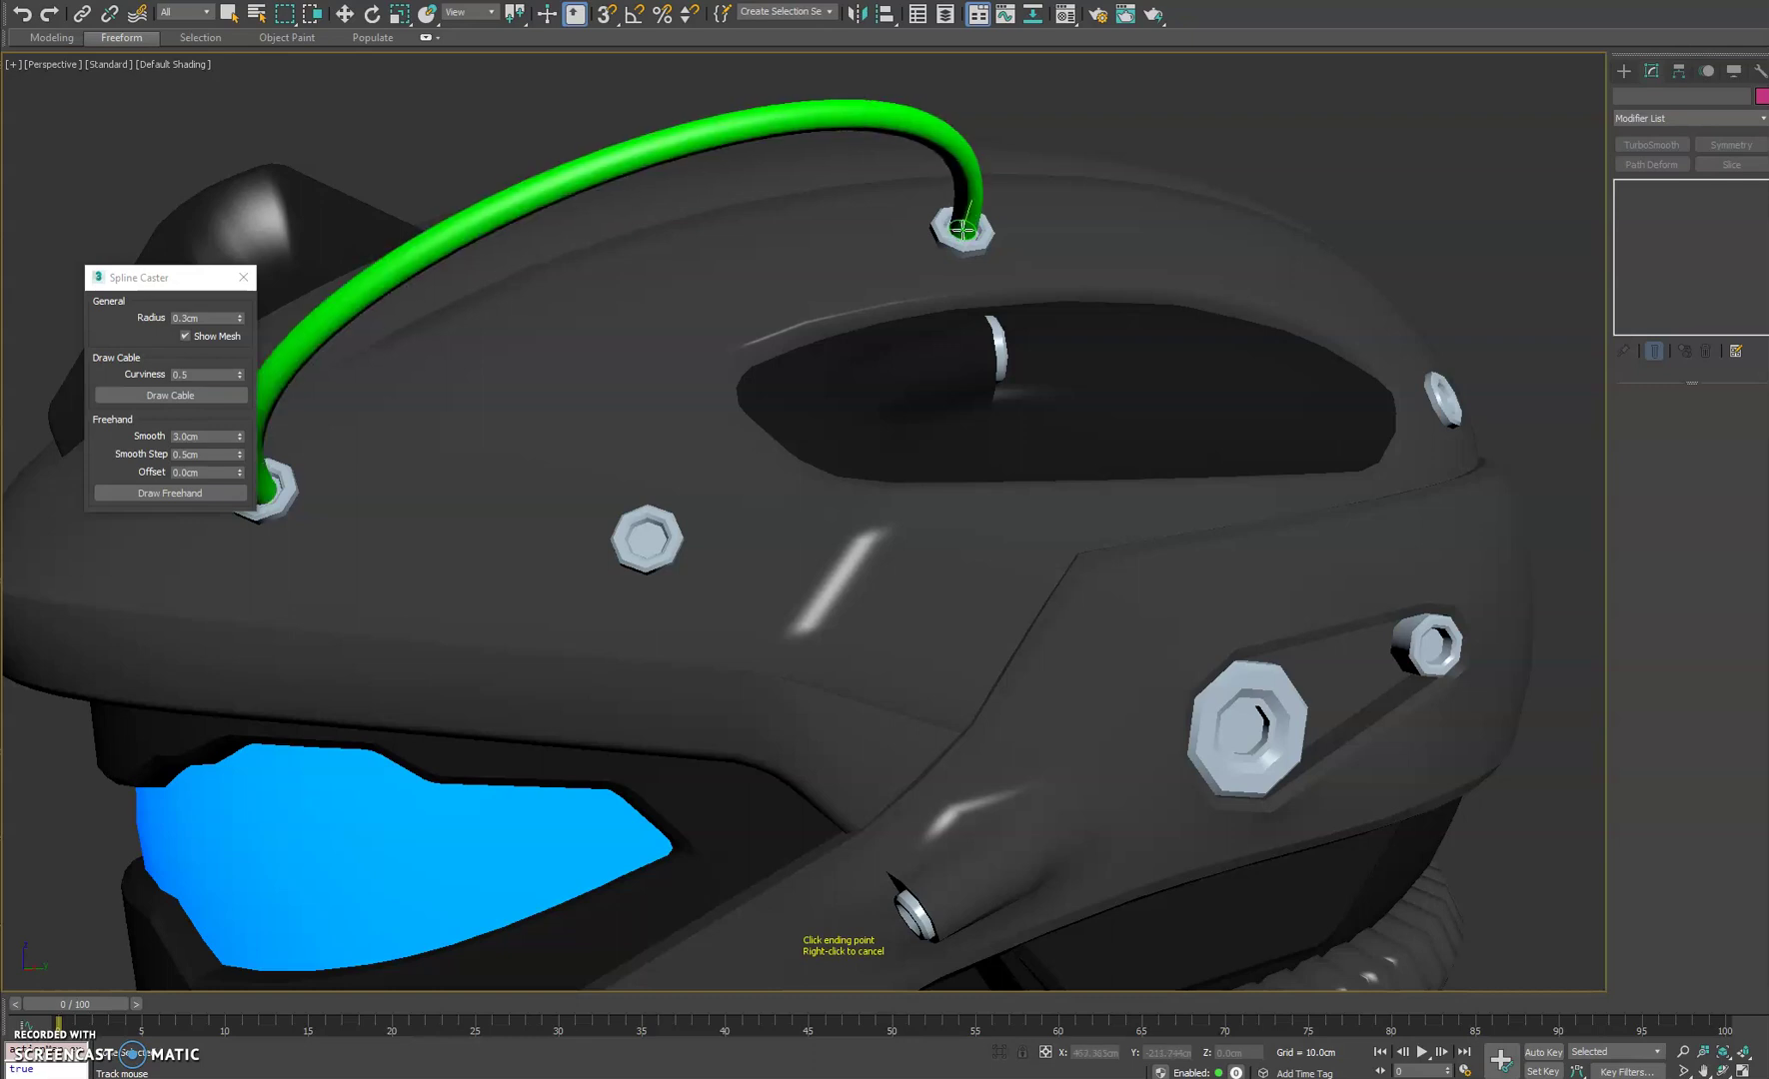
{"action": "left_click", "coordinate": [961, 229]}
{"action": "middle_click_drag", "start_coordinate": [962, 229], "coordinate": [1051, 272], "text": "alt"}
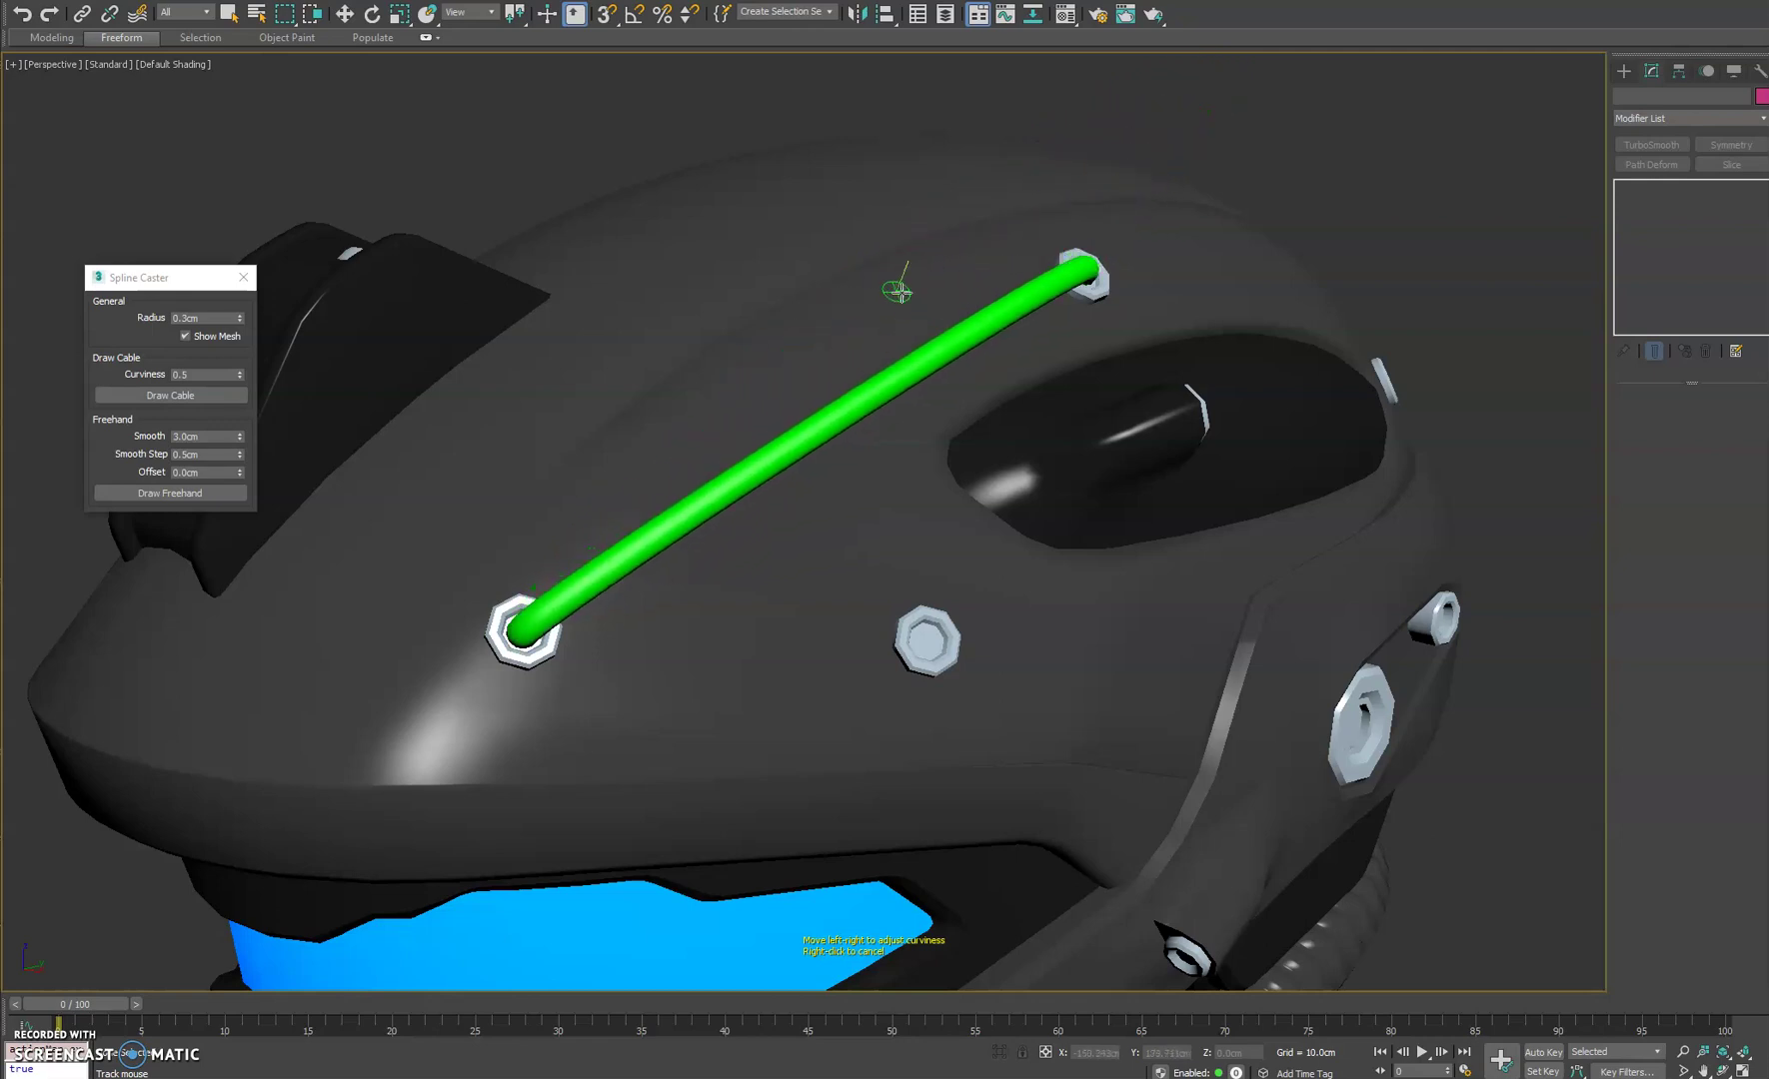
{"action": "left_click", "coordinate": [916, 300]}
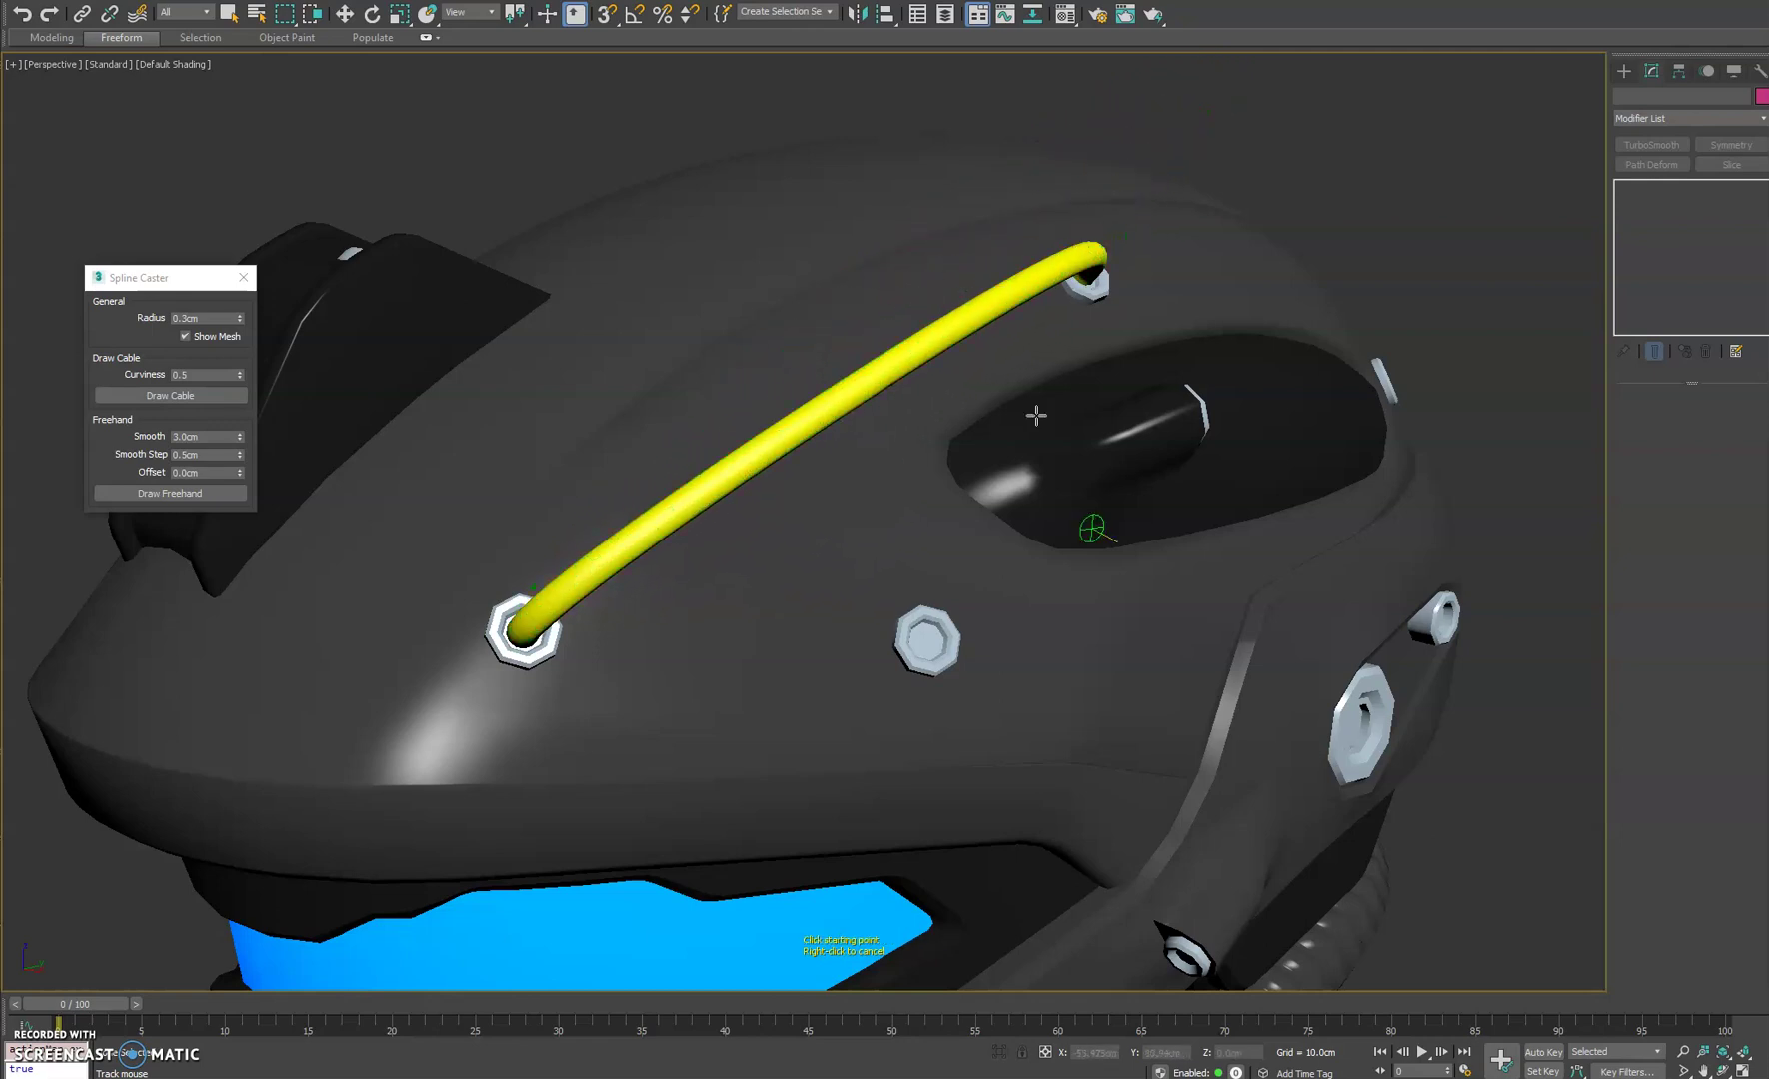
Step: Connect the left and right lower-jaw bolts with a second cable and commit its curve
{"action": "middle_click_drag", "start_coordinate": [1167, 672], "coordinate": [1129, 302]}
{"action": "scroll", "coordinate": [1079, 412], "scroll_direction": "down", "scroll_amount": 1}
{"action": "mouse_move", "coordinate": [1021, 660]}
{"action": "middle_mouse_down", "text": "alt"}
{"action": "mouse_move", "coordinate": [1077, 714]}
{"action": "mouse_move", "coordinate": [1029, 650]}
{"action": "middle_mouse_up", "text": "alt"}
{"action": "scroll", "coordinate": [389, 845], "scroll_direction": "up", "scroll_amount": 5}
{"action": "scroll", "coordinate": [390, 844], "scroll_direction": "up", "scroll_amount": 2}
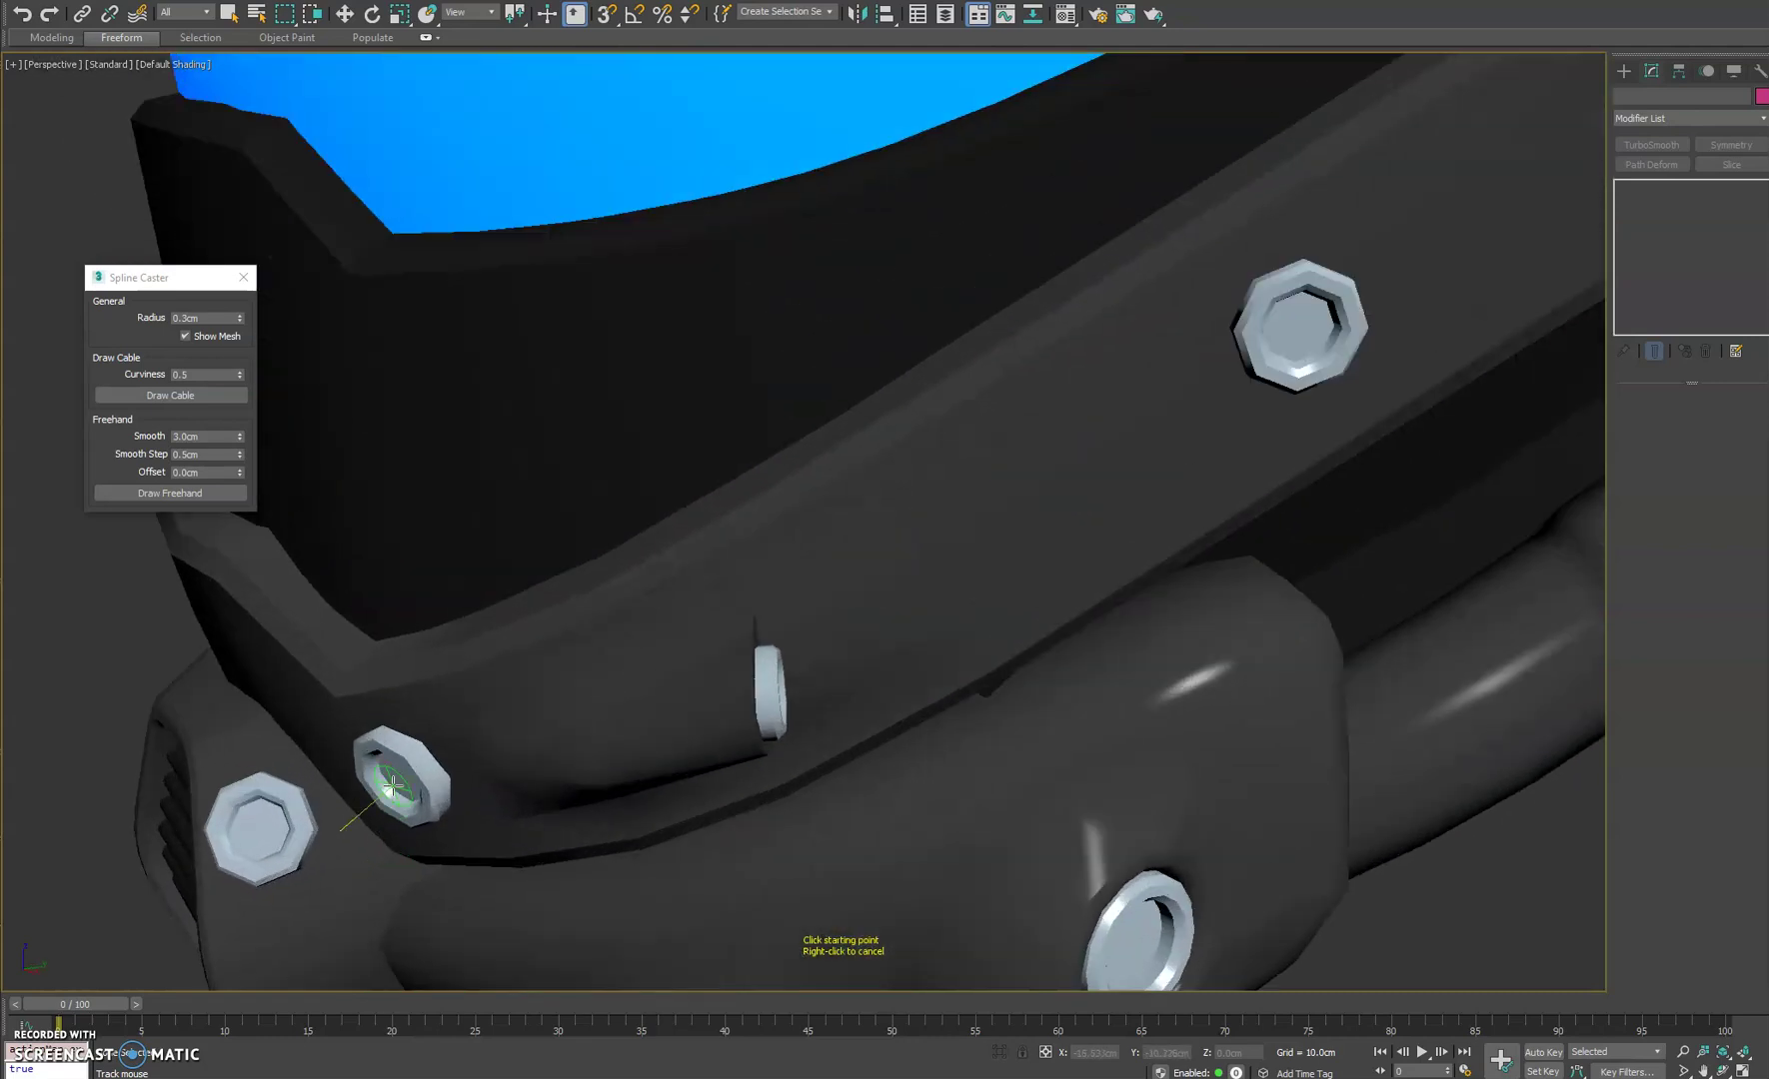
{"action": "scroll", "coordinate": [395, 774], "scroll_direction": "down", "scroll_amount": 3}
{"action": "middle_click_drag", "start_coordinate": [395, 758], "coordinate": [553, 585], "text": "alt"}
{"action": "scroll", "coordinate": [530, 589], "scroll_direction": "up", "scroll_amount": 3}
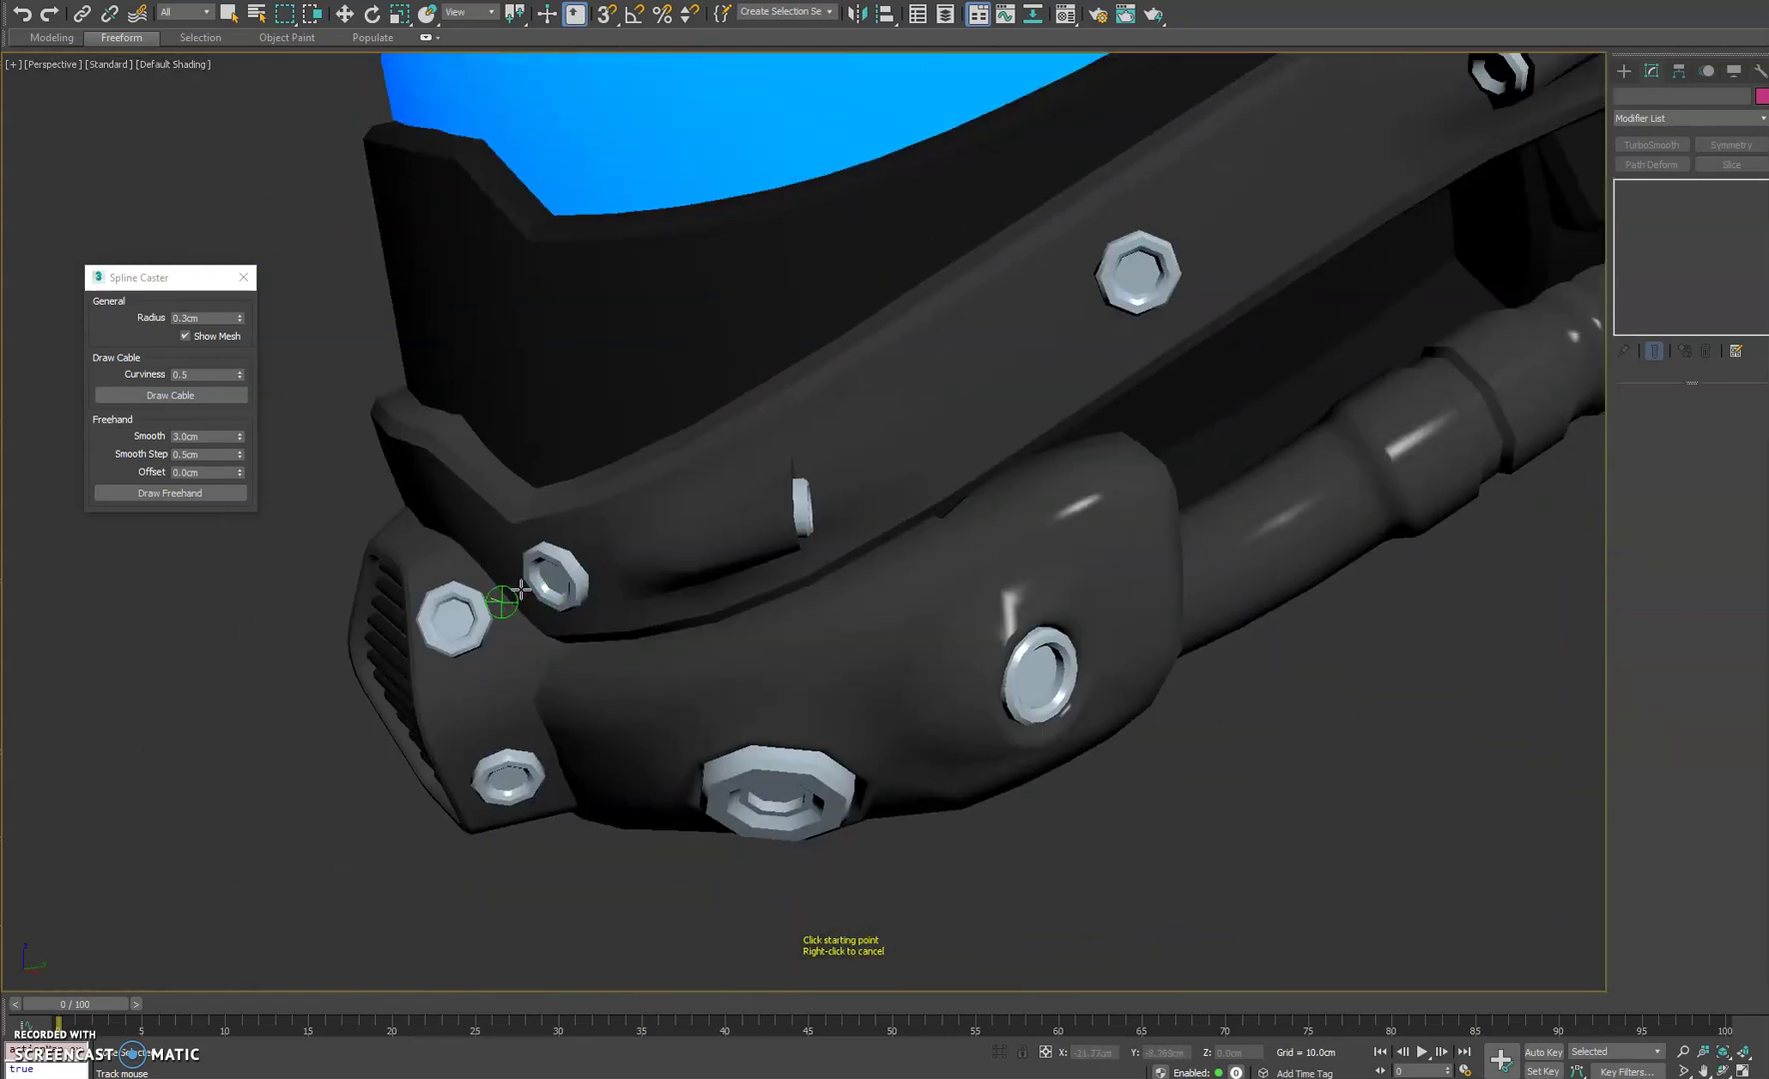
{"action": "left_click", "coordinate": [450, 620]}
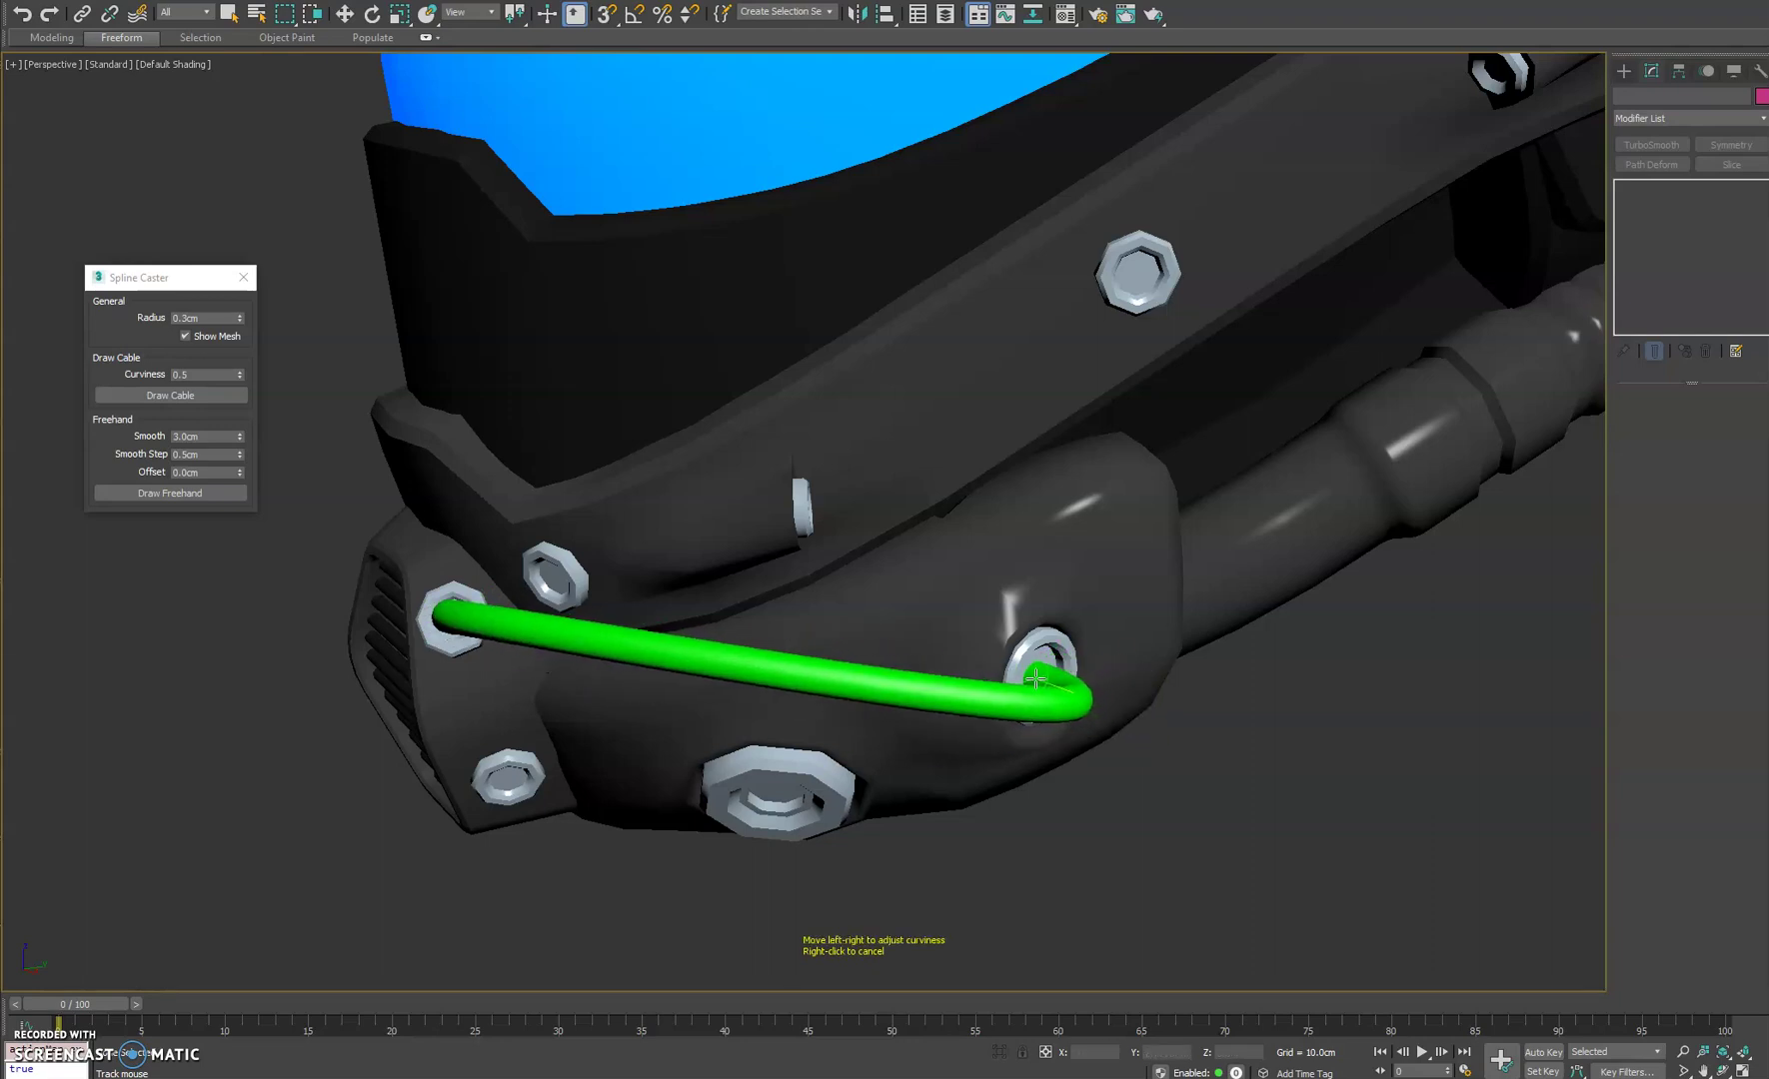
{"action": "middle_click_drag", "start_coordinate": [1036, 680], "coordinate": [996, 568], "text": "alt"}
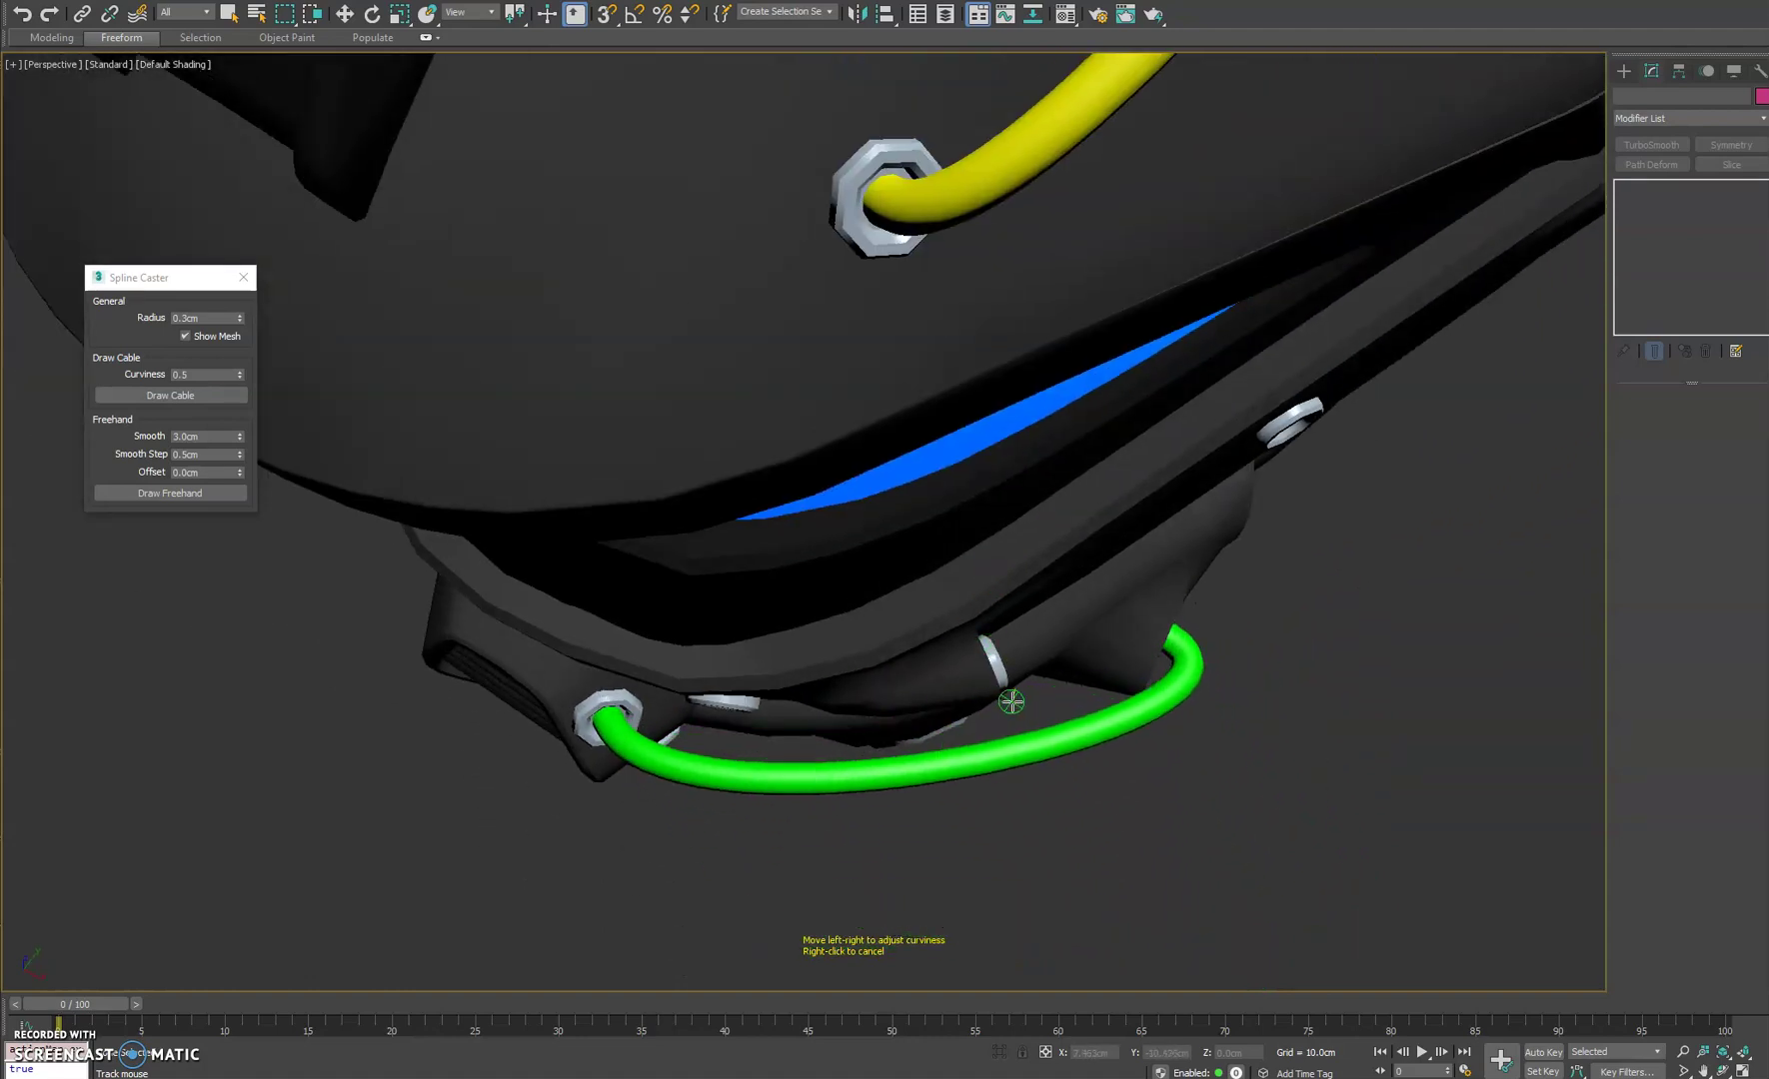
{"action": "left_click", "coordinate": [1085, 706]}
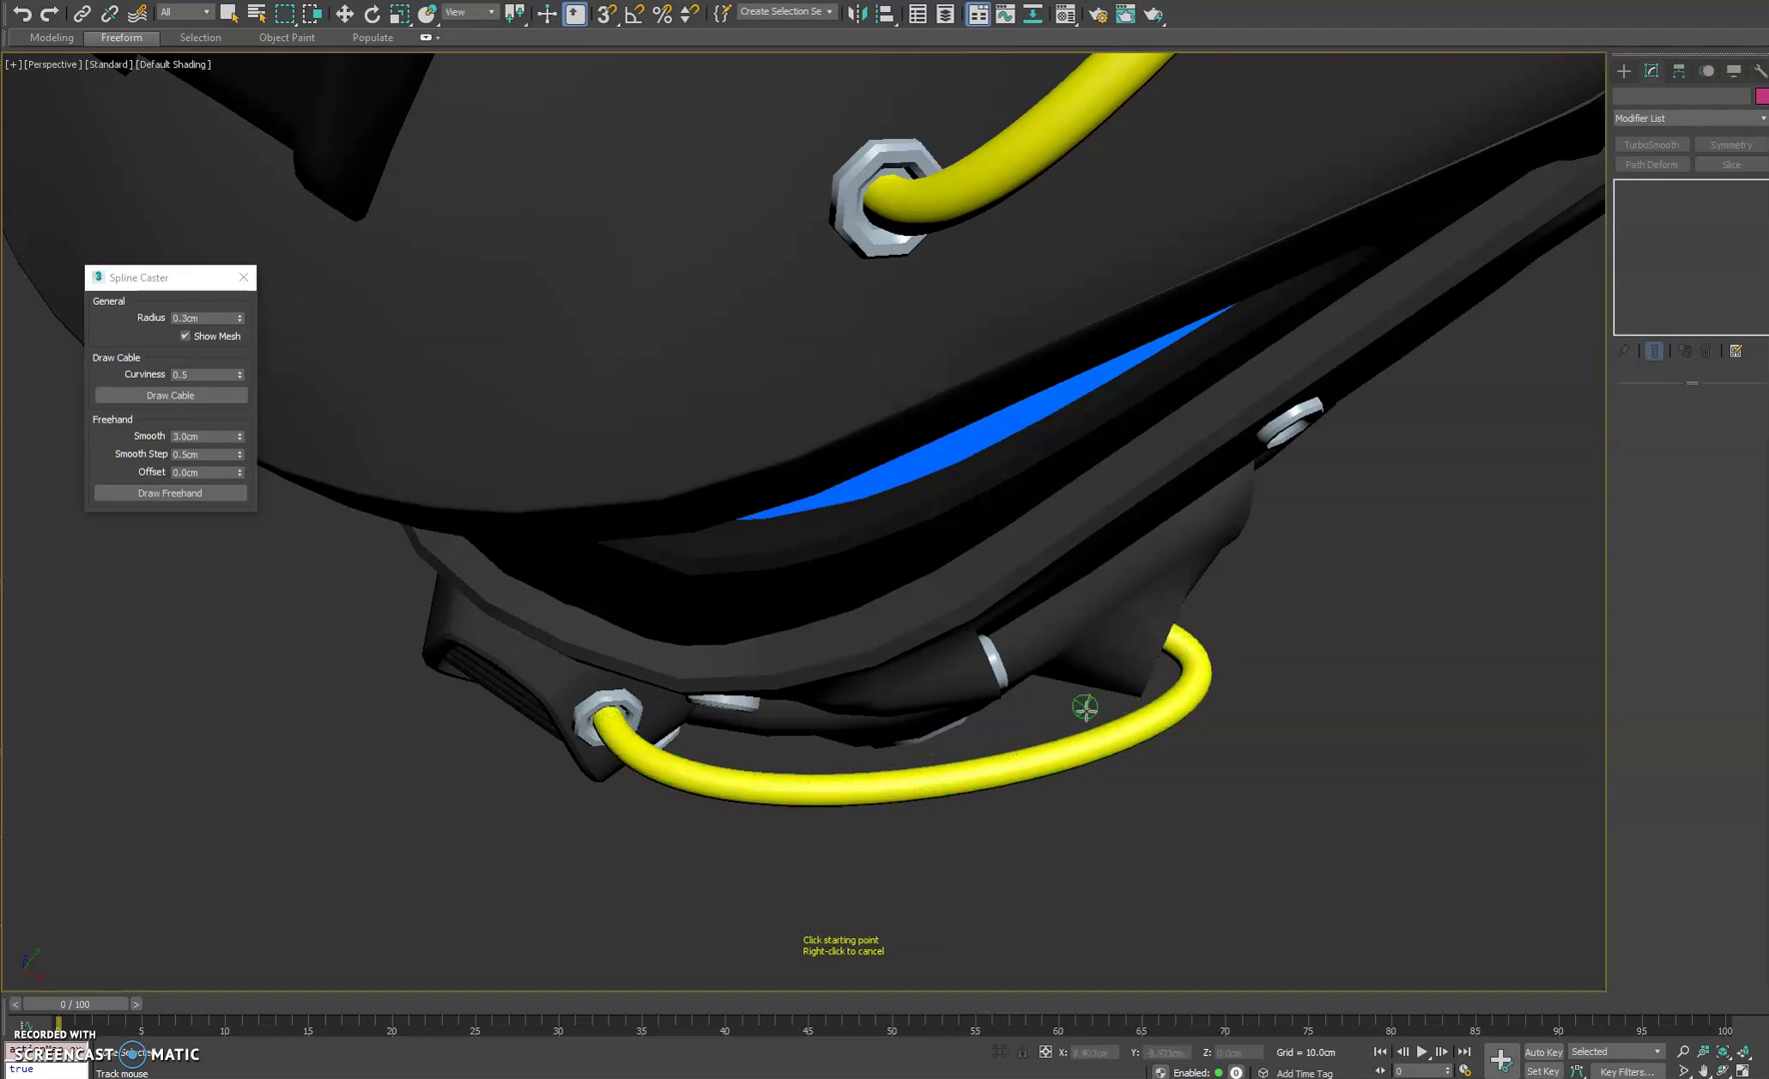
Step: Run a cable diagonally from the lower-left mouthpiece bolt up to a higher right point
{"action": "middle_click_drag", "start_coordinate": [1085, 707], "coordinate": [846, 388], "text": "alt"}
{"action": "left_click", "coordinate": [541, 614]}
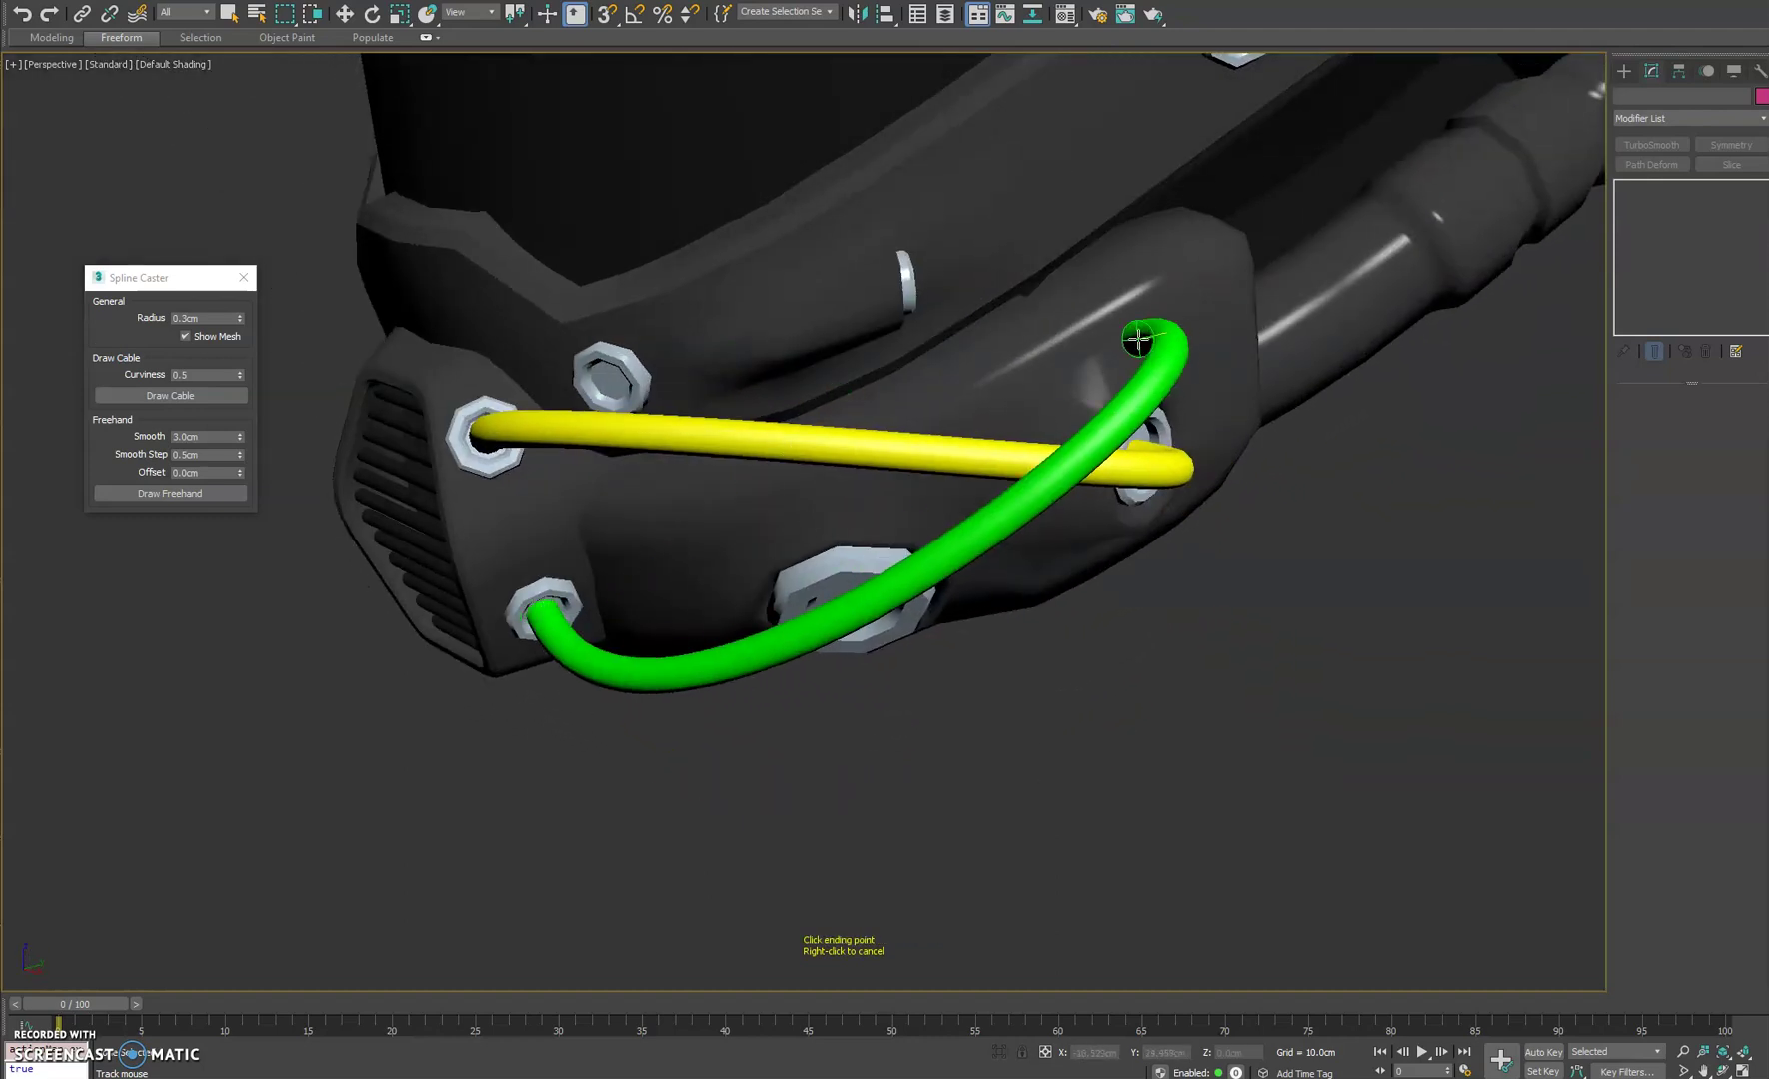
{"action": "middle_click_drag", "start_coordinate": [1141, 336], "coordinate": [1019, 462], "text": "alt"}
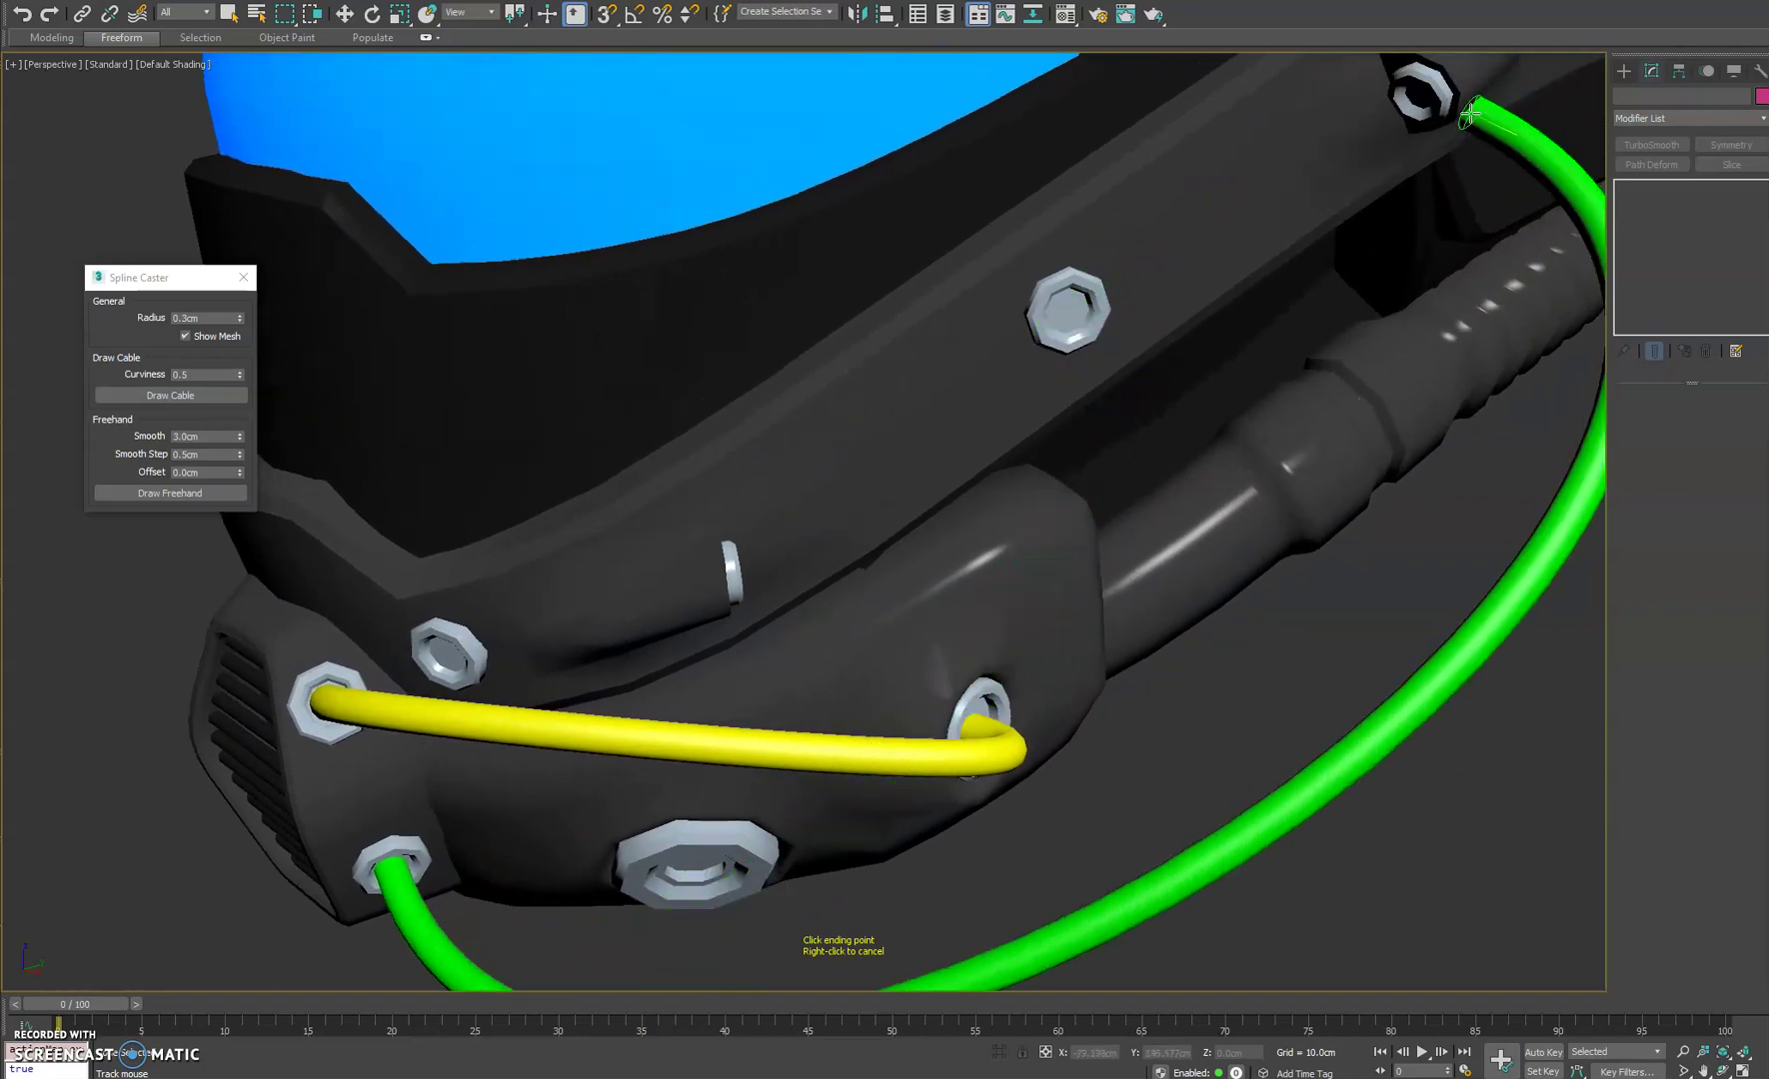
{"action": "left_click", "coordinate": [1417, 99]}
{"action": "middle_click_drag", "start_coordinate": [1417, 99], "coordinate": [1500, 99], "text": "alt"}
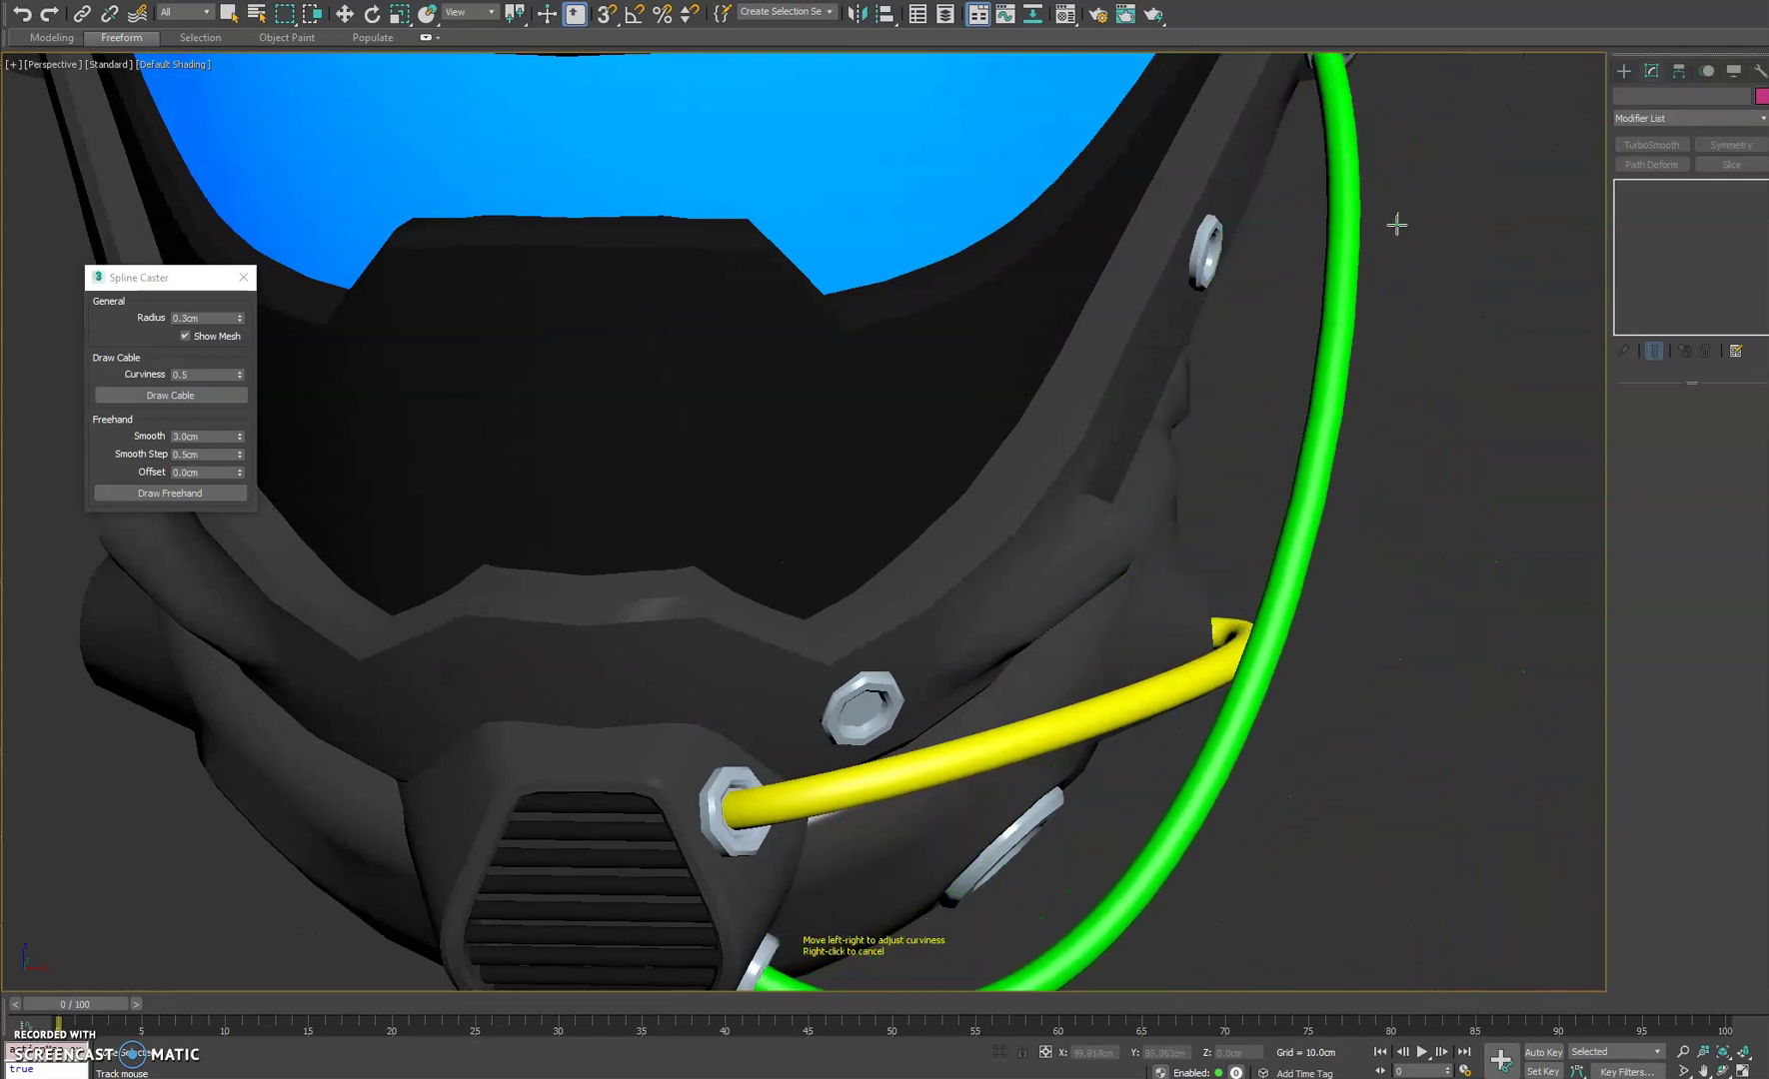
{"action": "left_click", "coordinate": [1397, 224]}
{"action": "scroll", "coordinate": [1397, 224], "scroll_direction": "down", "scroll_amount": 5}
{"action": "middle_click_drag", "start_coordinate": [1397, 223], "coordinate": [1423, 272], "text": "alt"}
{"action": "scroll", "coordinate": [1226, 441], "scroll_direction": "up", "scroll_amount": 3}
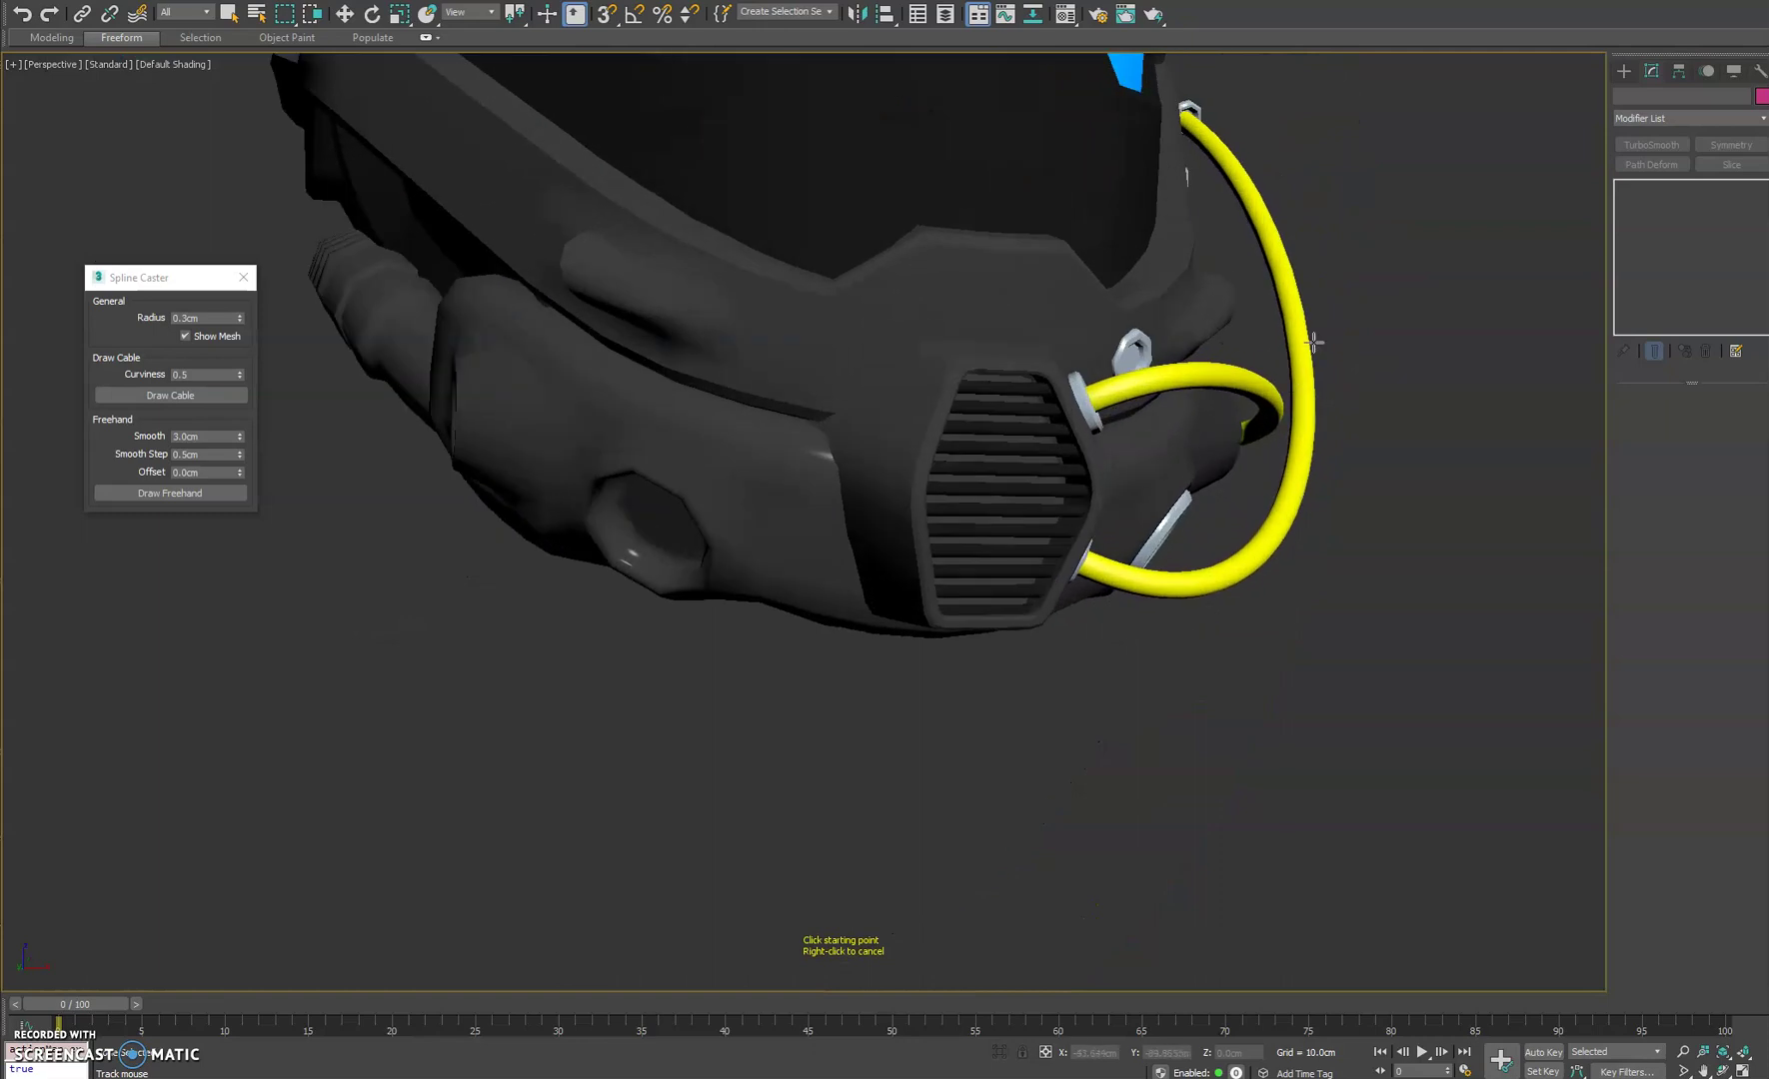
{"action": "middle_click_drag", "start_coordinate": [1313, 342], "coordinate": [1169, 414], "text": "alt"}
{"action": "scroll", "coordinate": [790, 657], "scroll_direction": "up", "scroll_amount": 3}
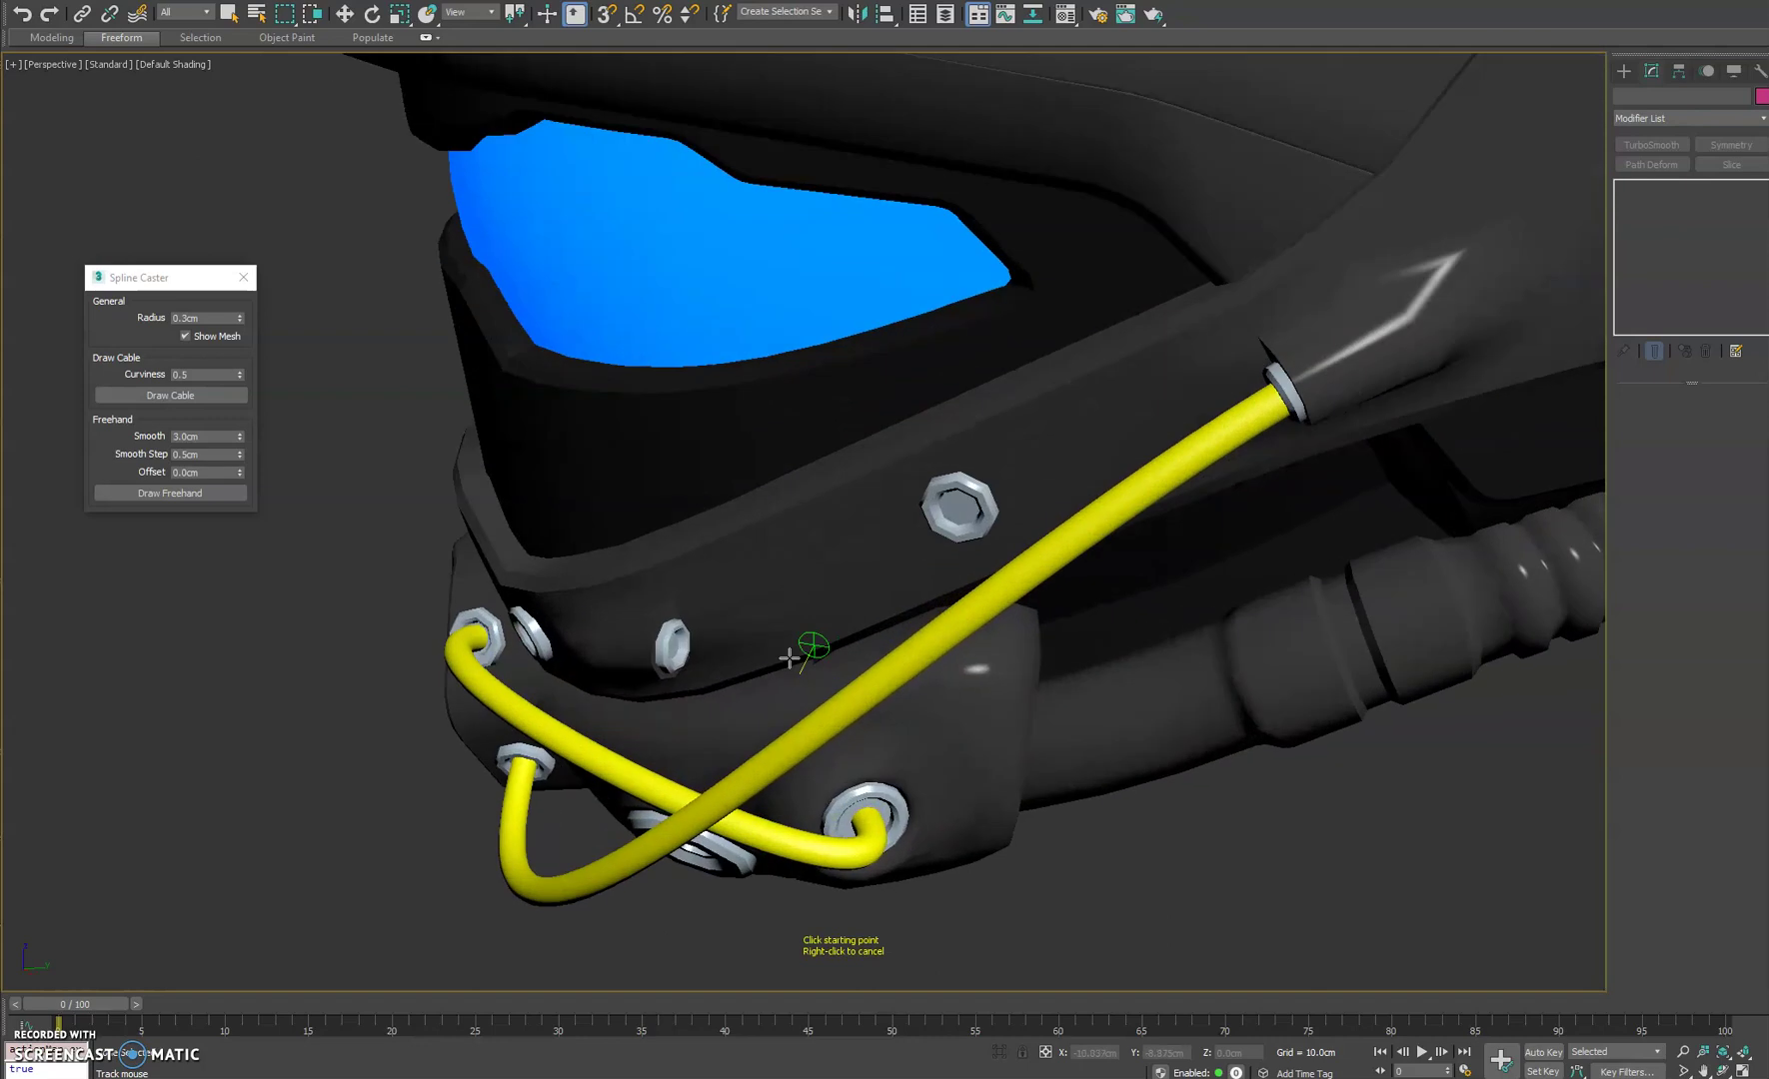
{"action": "scroll", "coordinate": [790, 658], "scroll_direction": "up", "scroll_amount": 1}
Step: Loop a fourth cable from a jaw bolt to the top-right rear bolt, then end cable drawing
{"action": "left_click", "coordinate": [661, 647]}
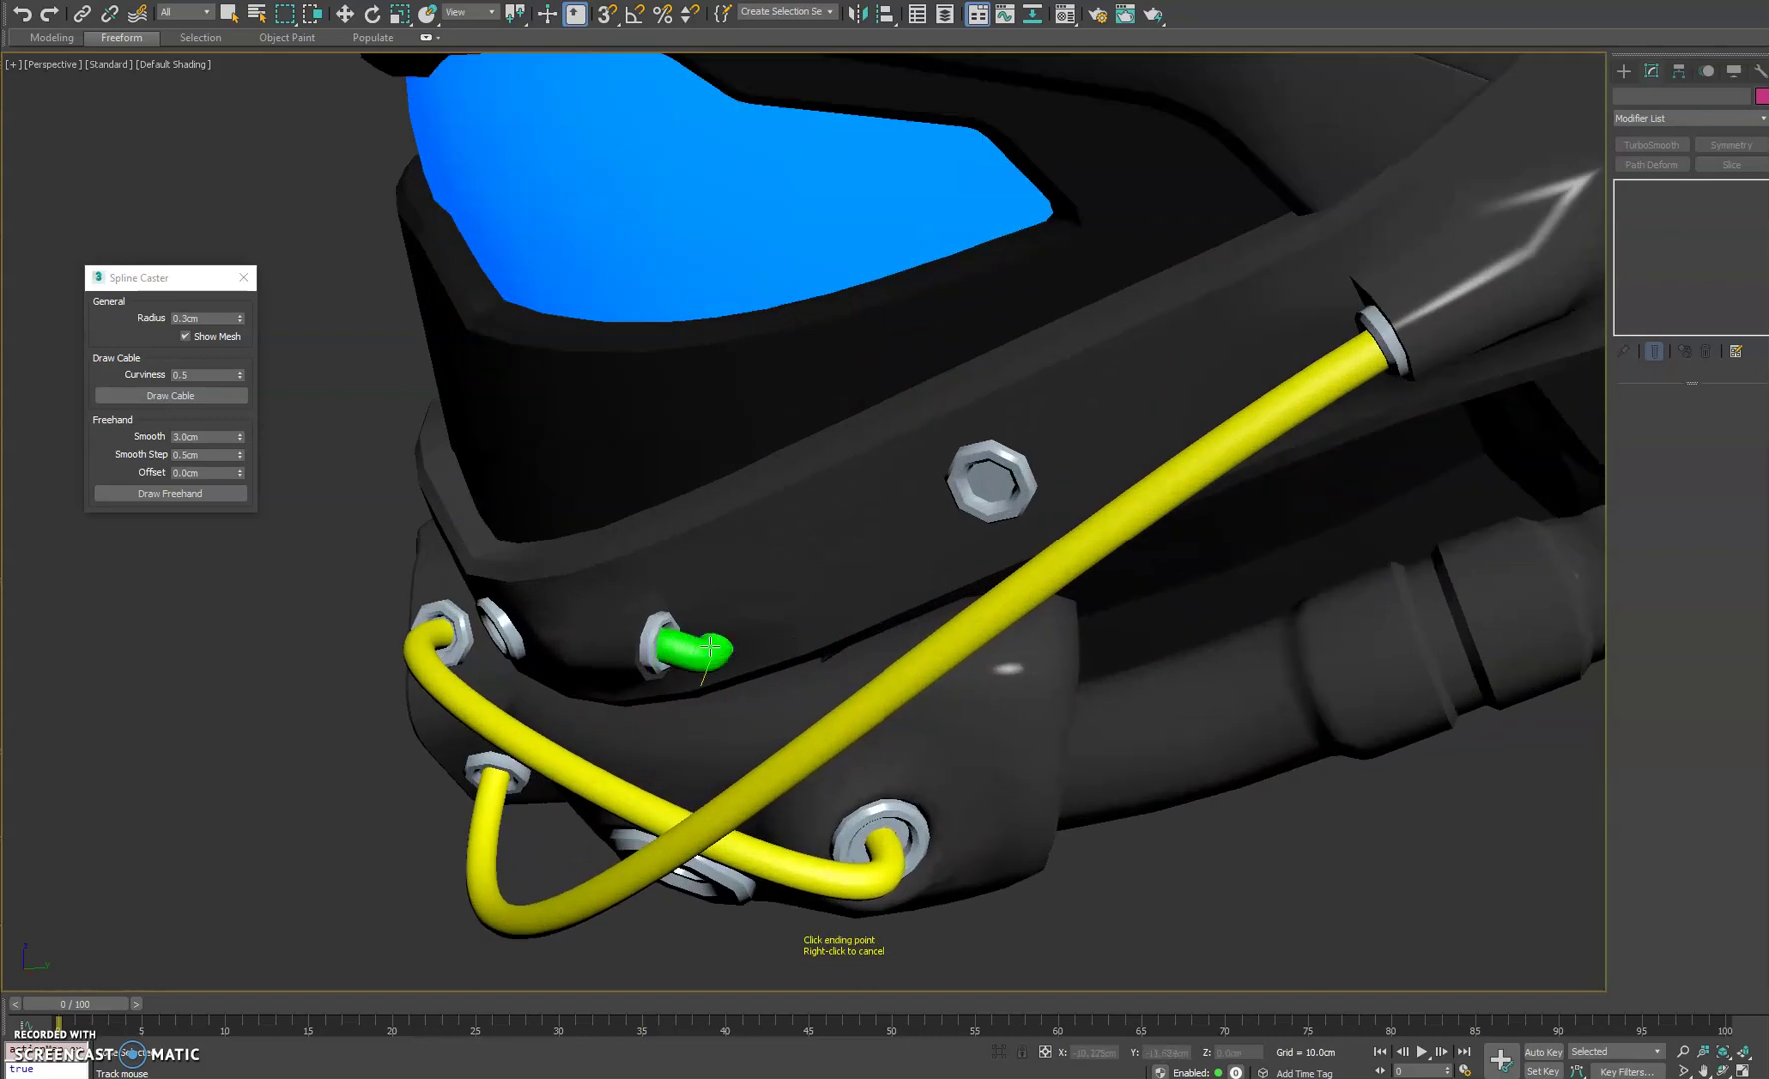
{"action": "scroll", "coordinate": [716, 650], "scroll_direction": "down", "scroll_amount": 2}
{"action": "scroll", "coordinate": [1464, 303], "scroll_direction": "down", "scroll_amount": 4}
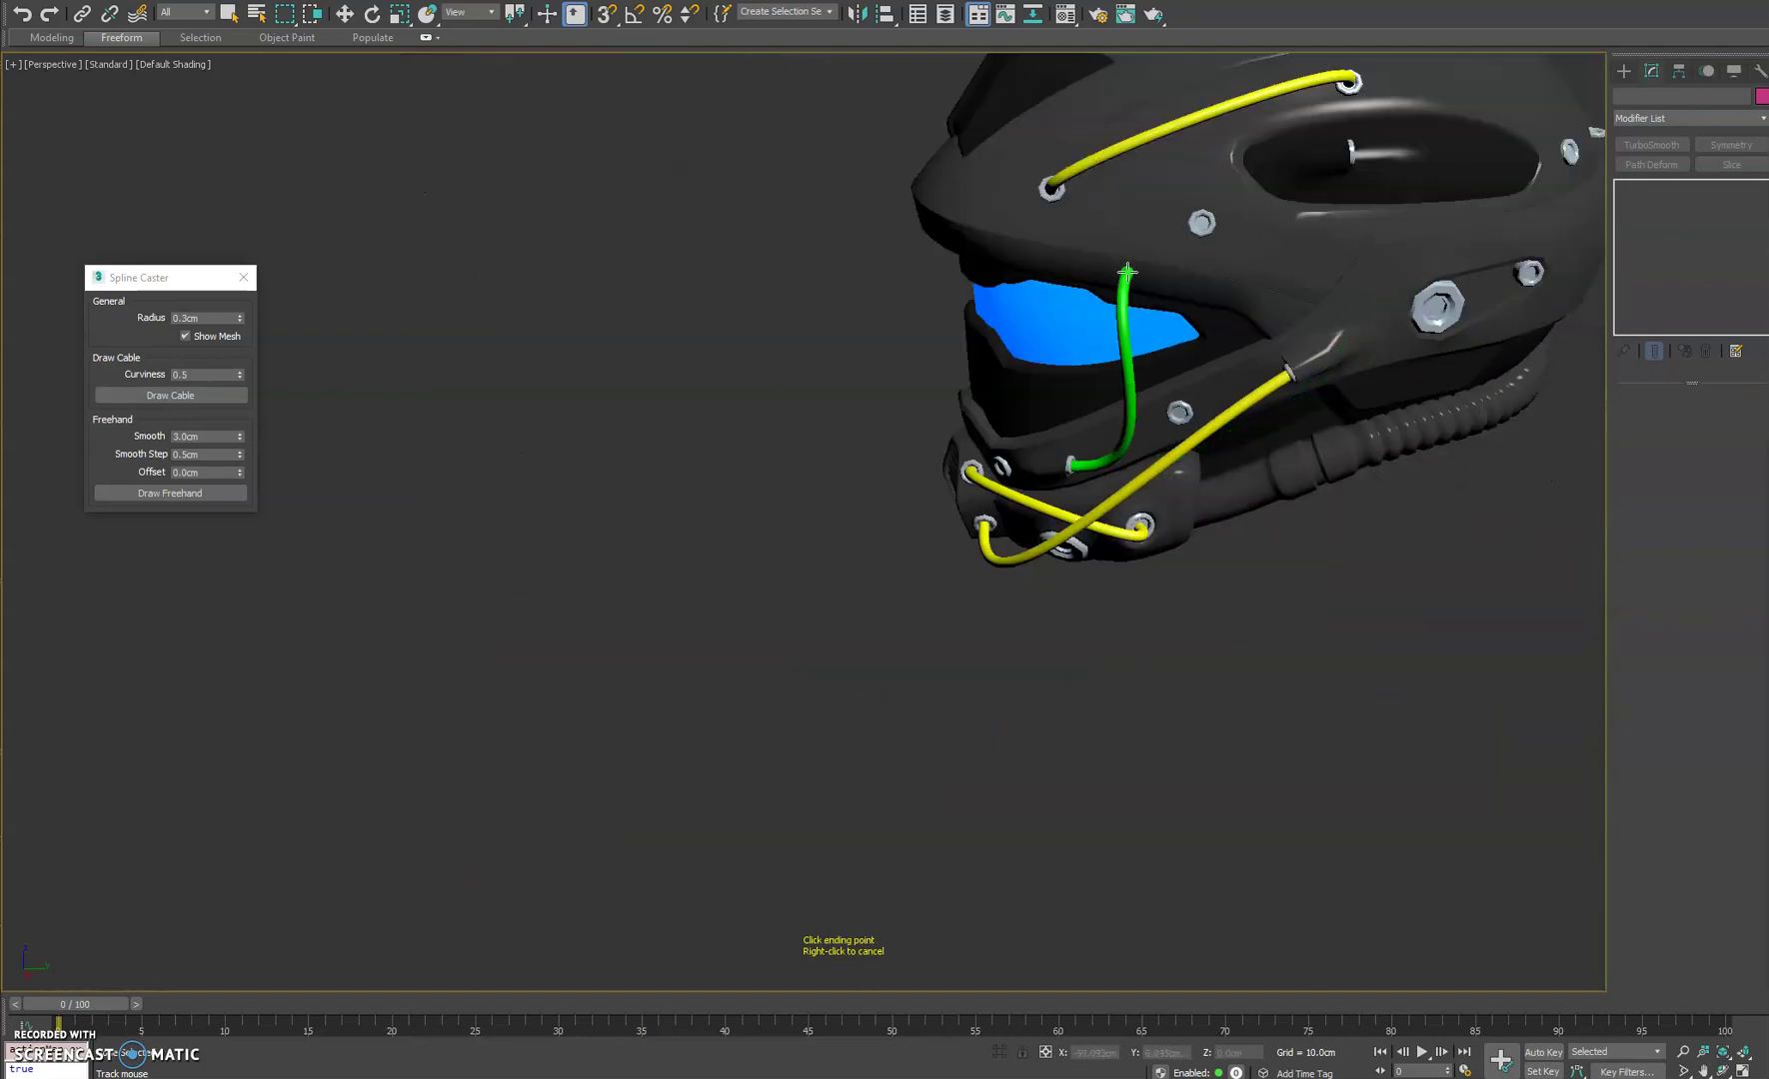
{"action": "scroll", "coordinate": [1534, 271], "scroll_direction": "up", "scroll_amount": 3}
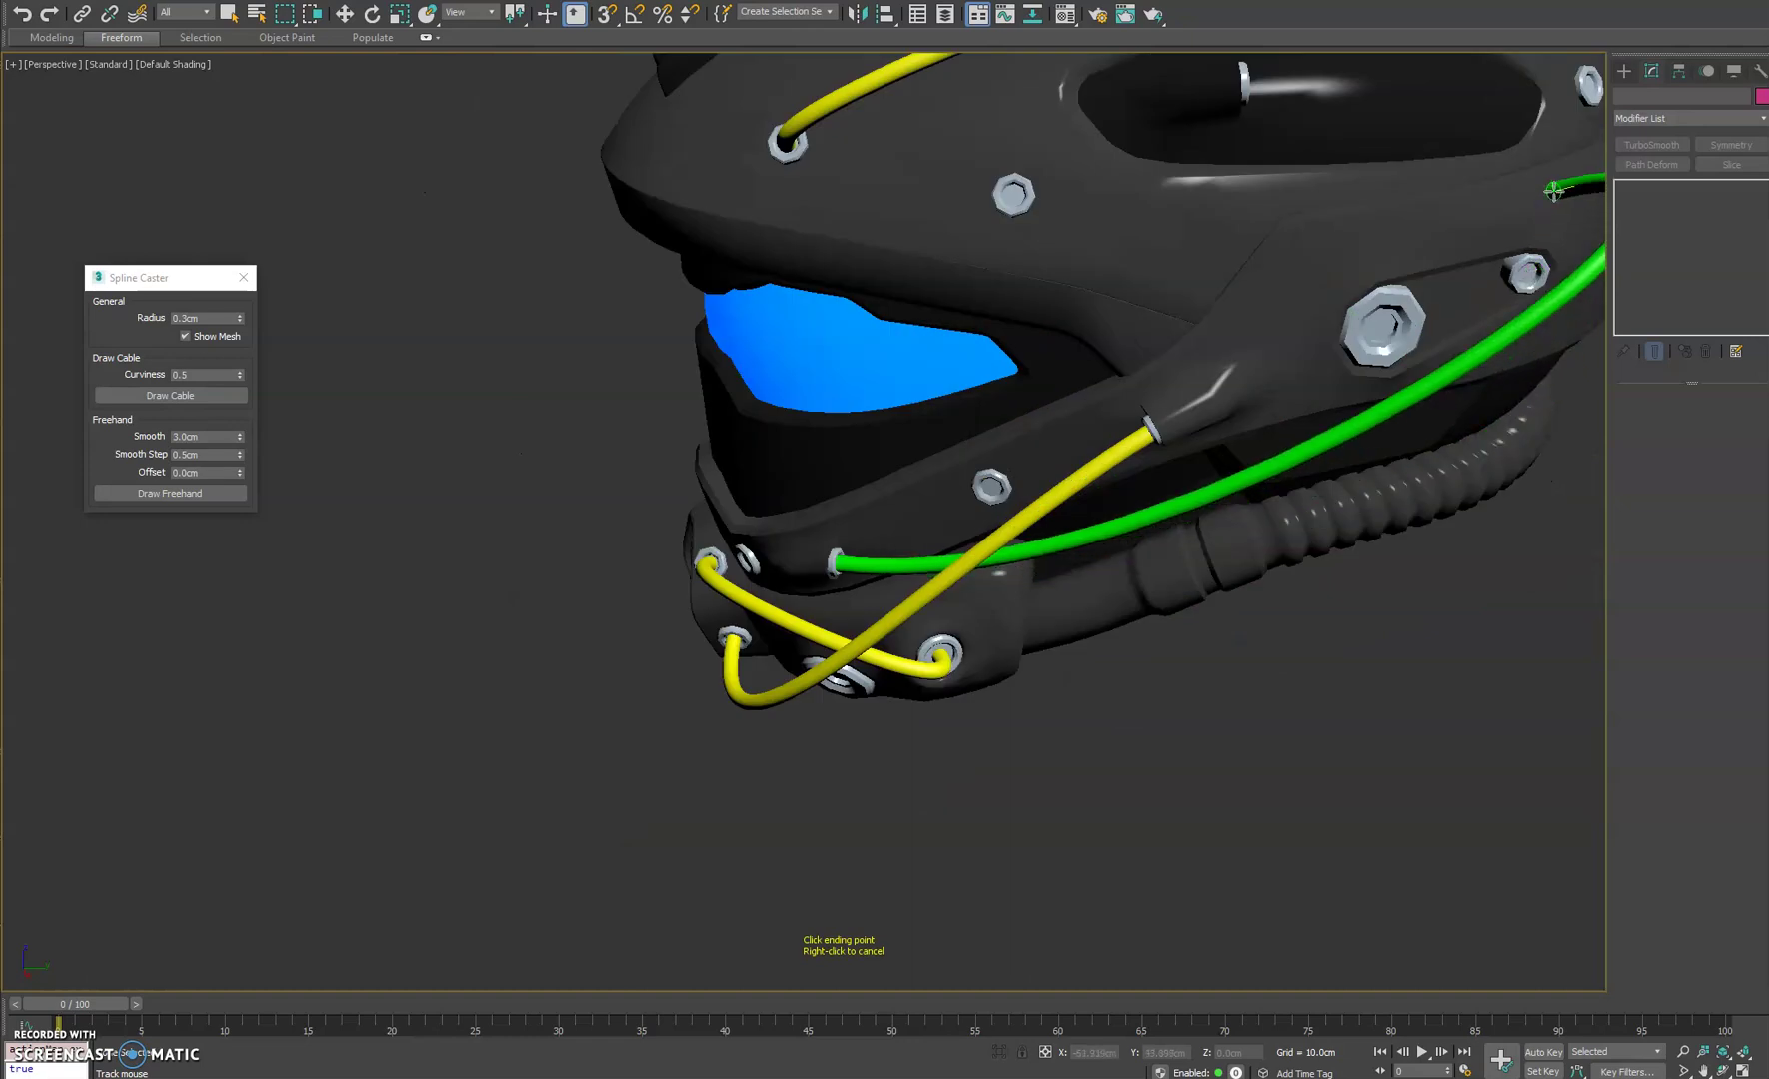
{"action": "middle_click_drag", "start_coordinate": [1571, 116], "coordinate": [1482, 176]}
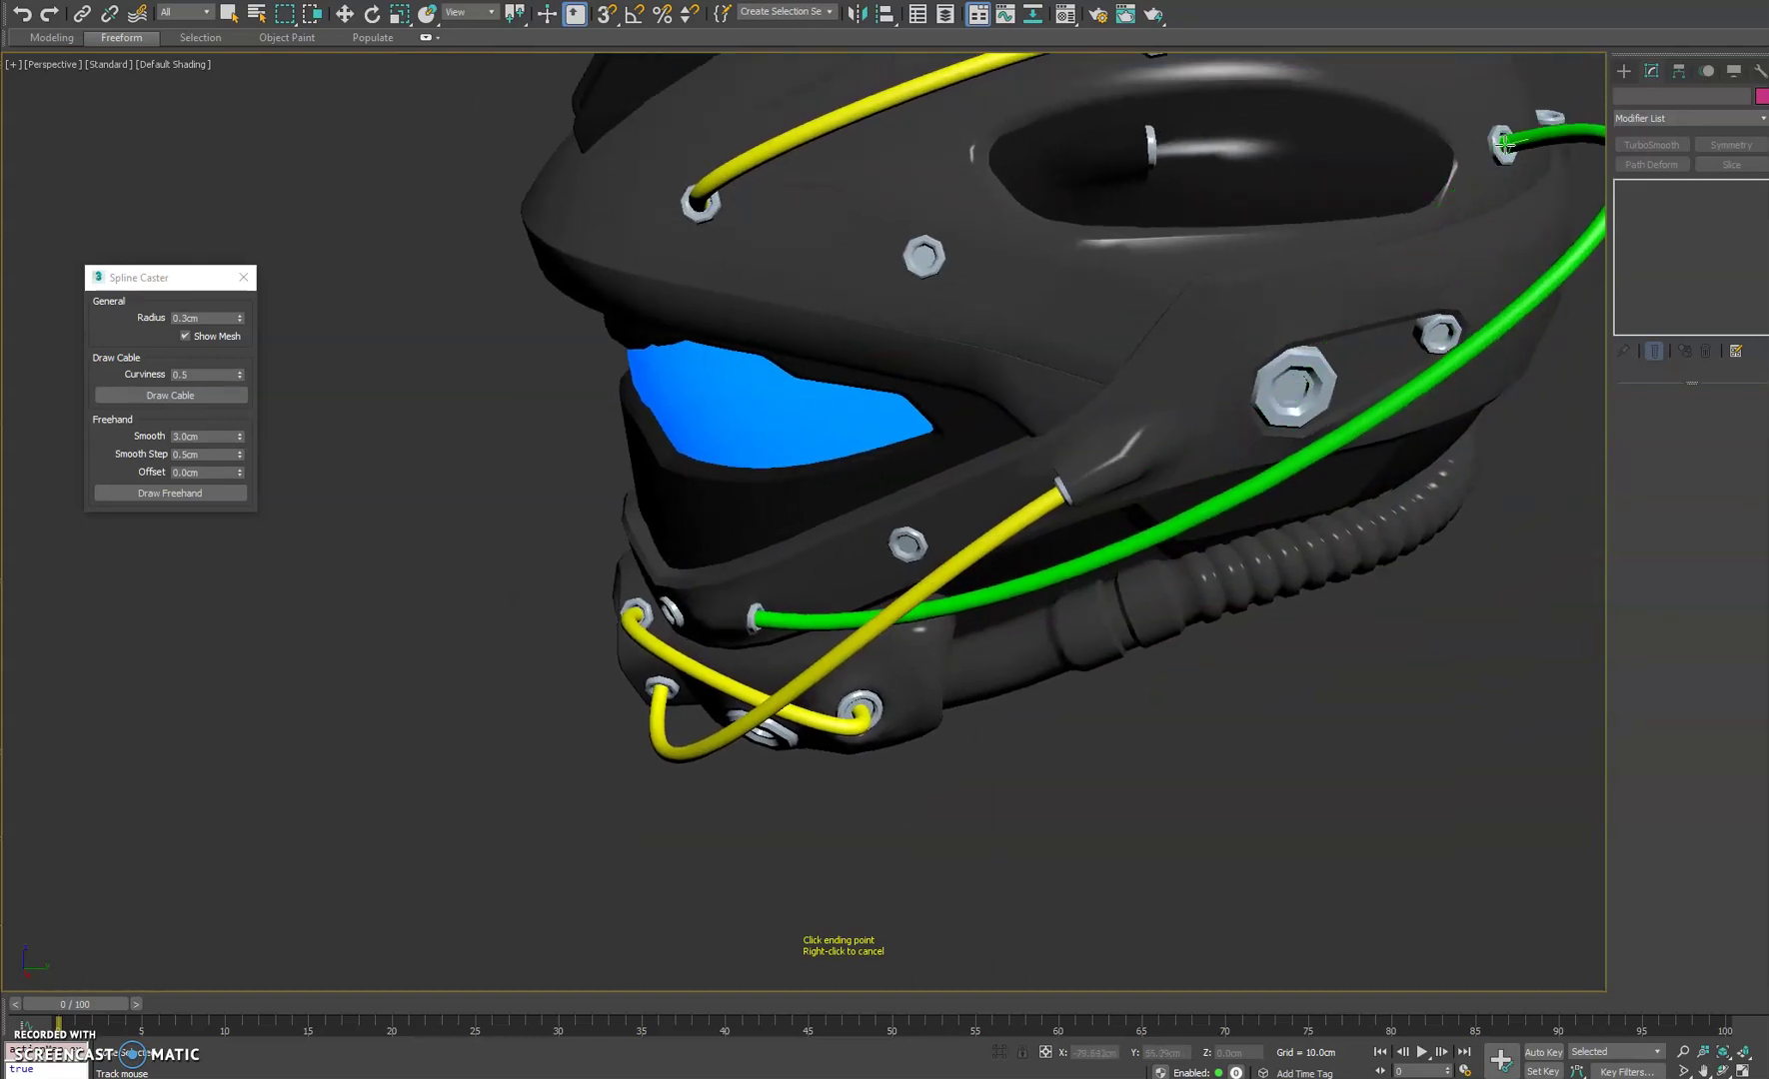
{"action": "left_click", "coordinate": [1506, 142]}
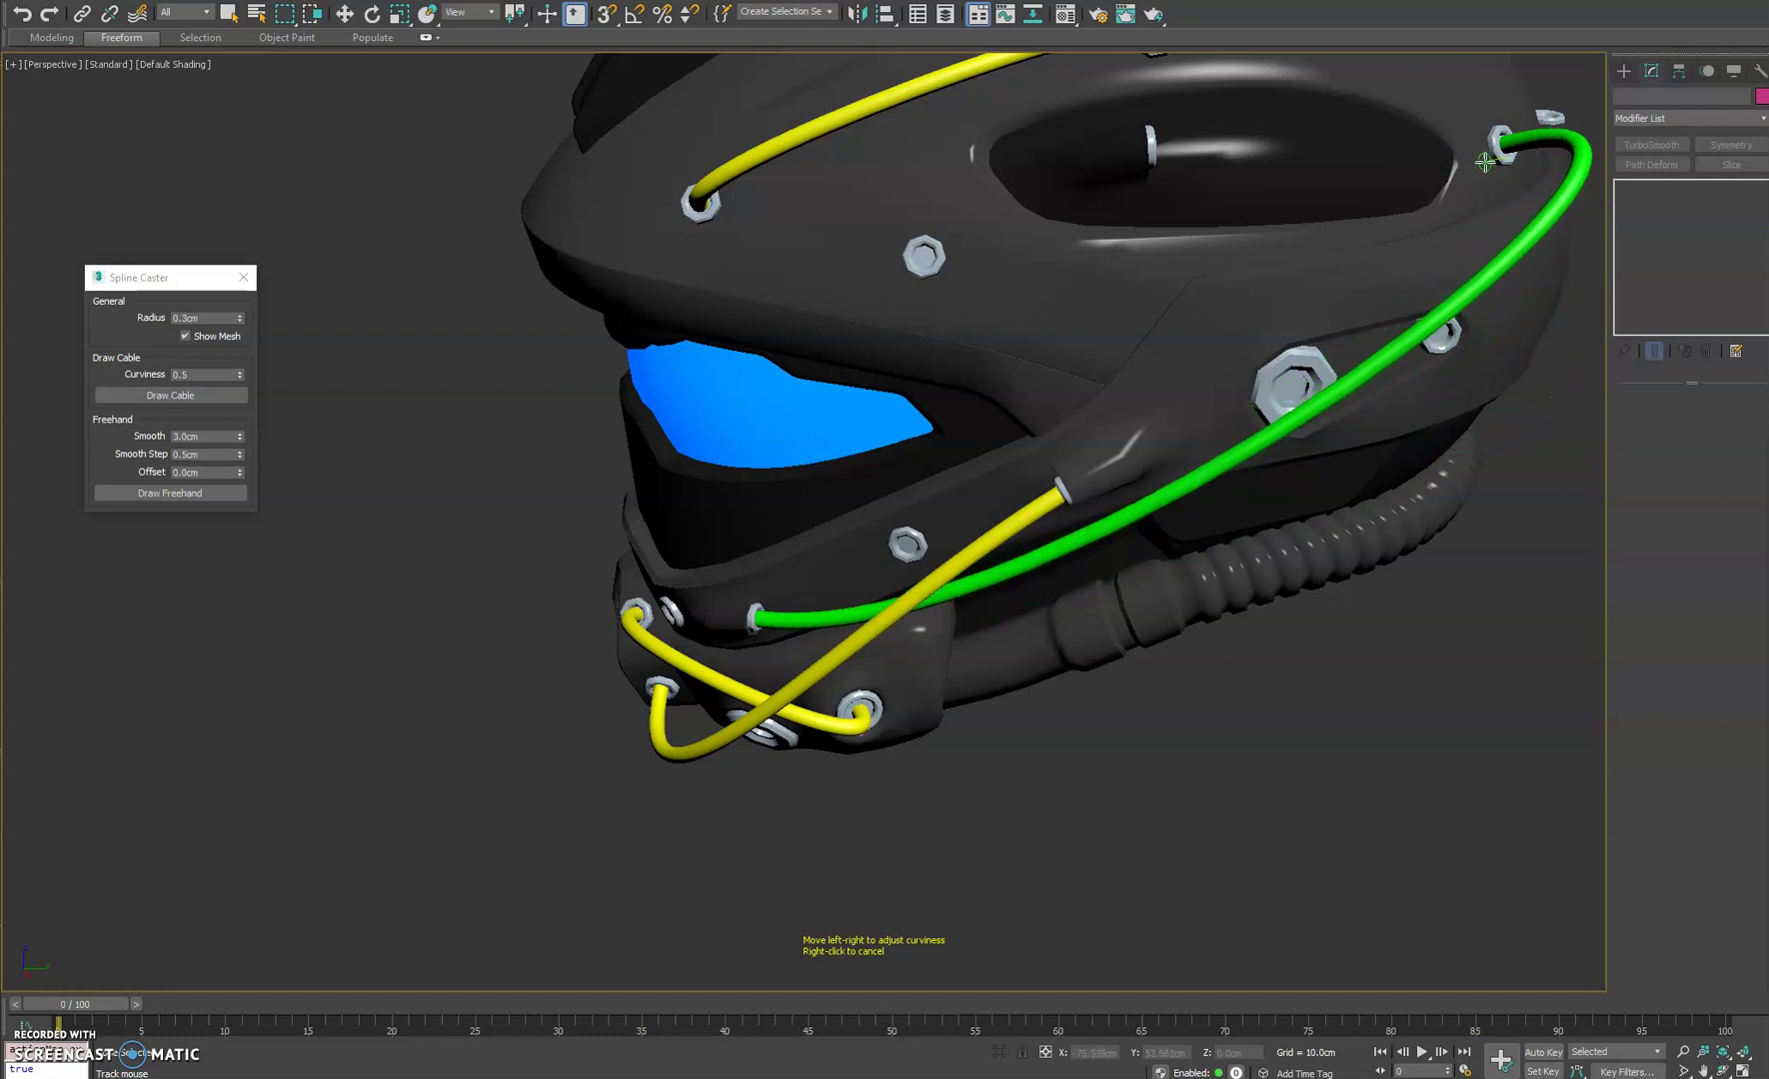
{"action": "left_click", "coordinate": [1484, 162]}
{"action": "middle_click_drag", "start_coordinate": [1461, 218], "coordinate": [1319, 432], "text": "alt"}
{"action": "scroll", "coordinate": [1319, 432], "scroll_direction": "up", "scroll_amount": 2}
{"action": "right_click", "coordinate": [1410, 388]}
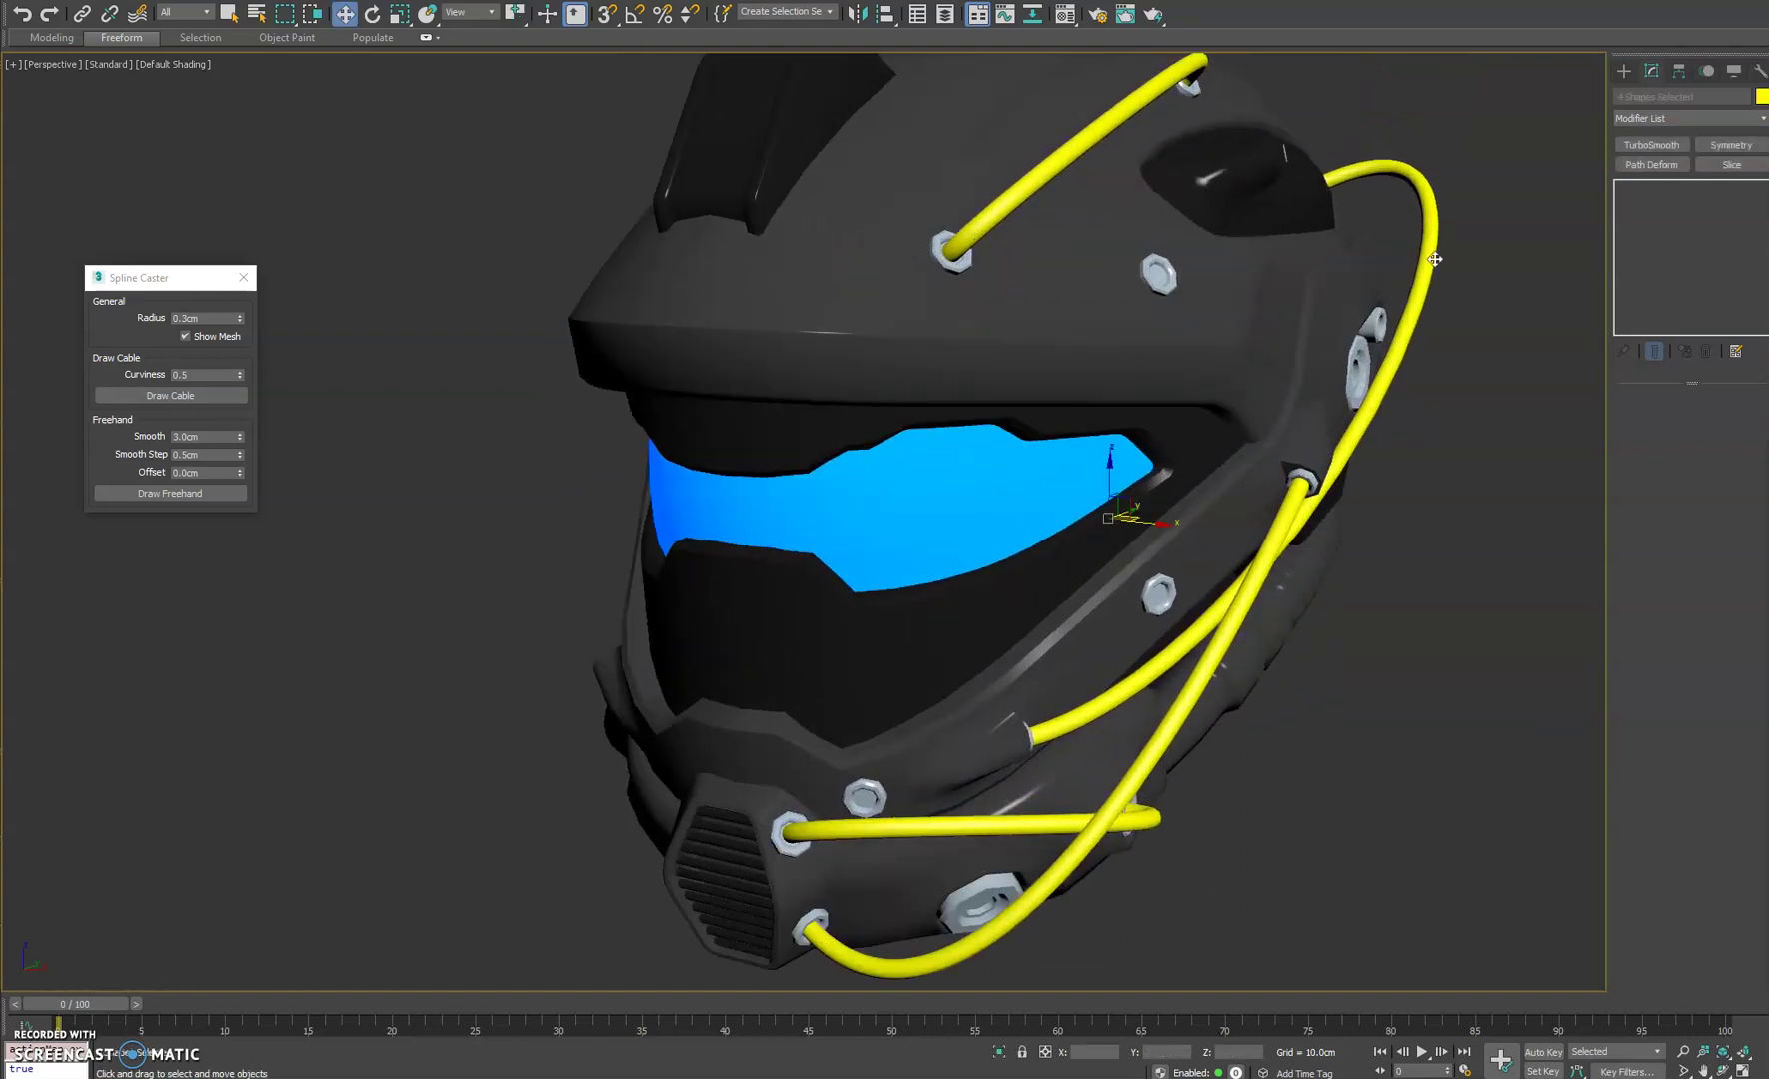
Step: Enable rendering on the newest cable and set its tube thickness to 0.65cm
{"action": "left_click", "coordinate": [1448, 243]}
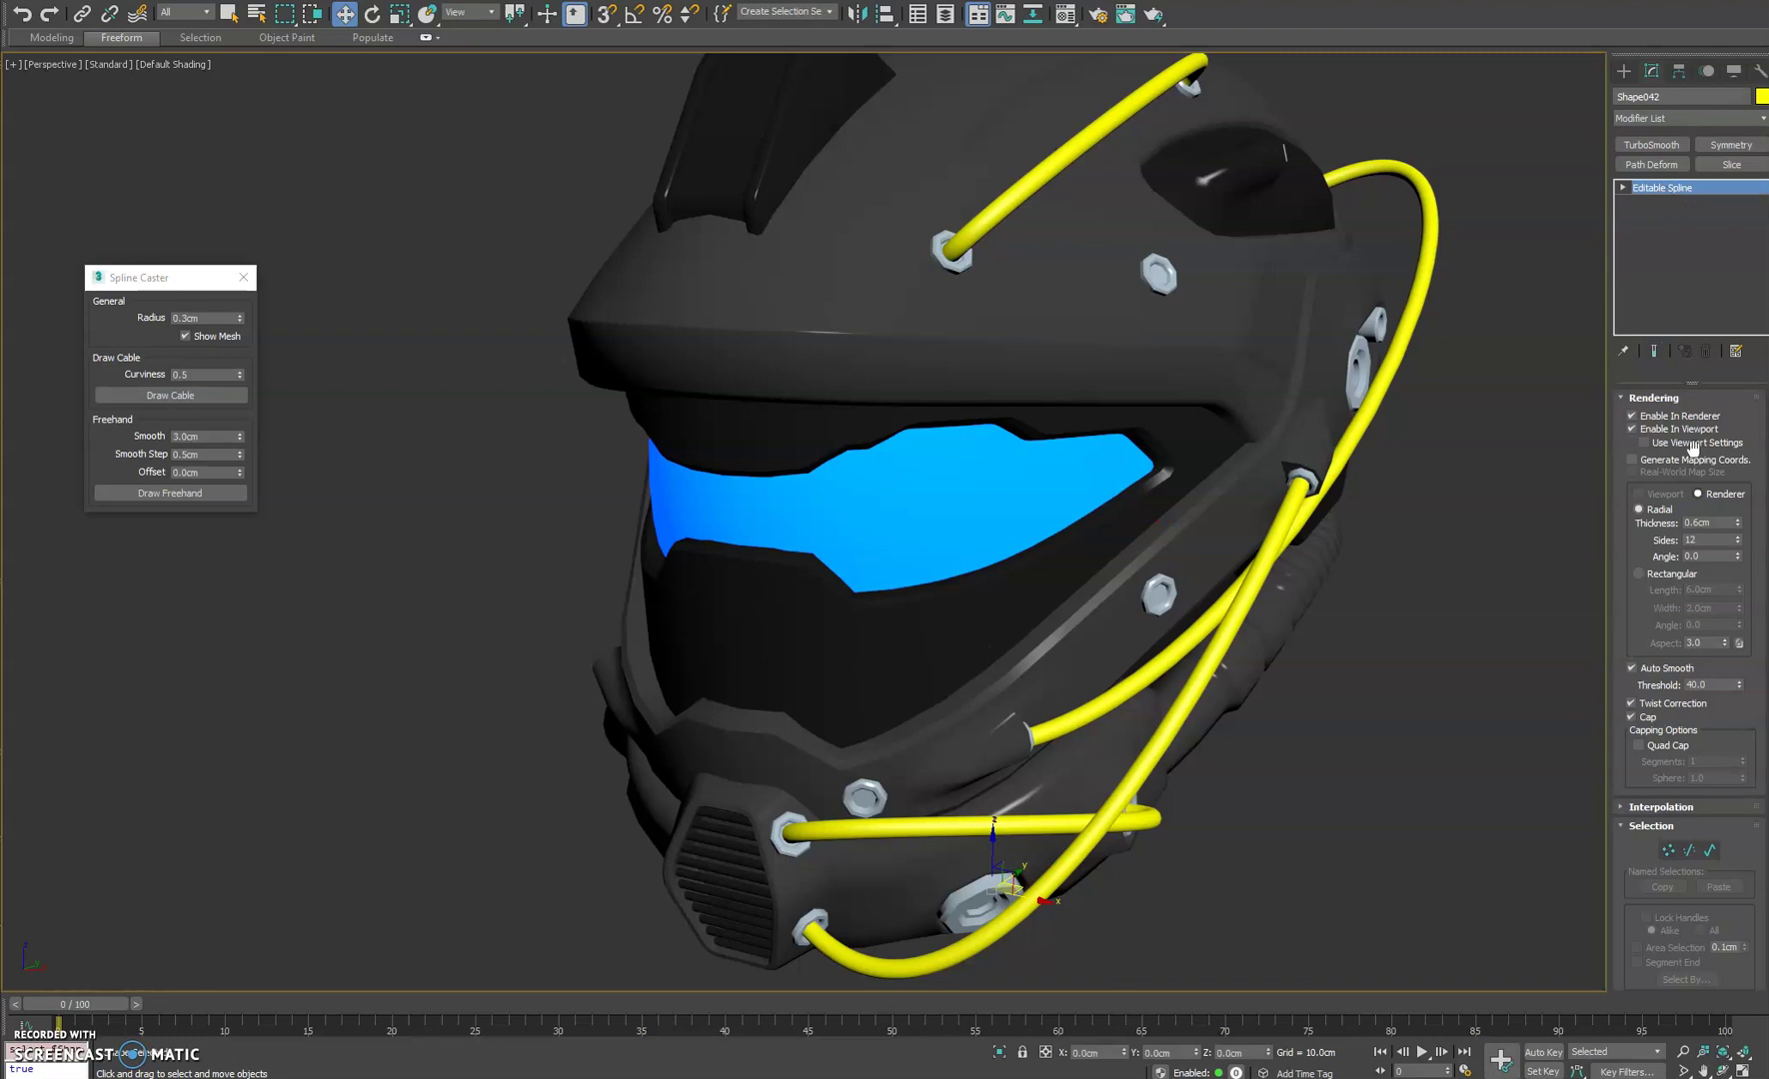
{"action": "left_click_drag", "start_coordinate": [1738, 531], "coordinate": [1740, 503]}
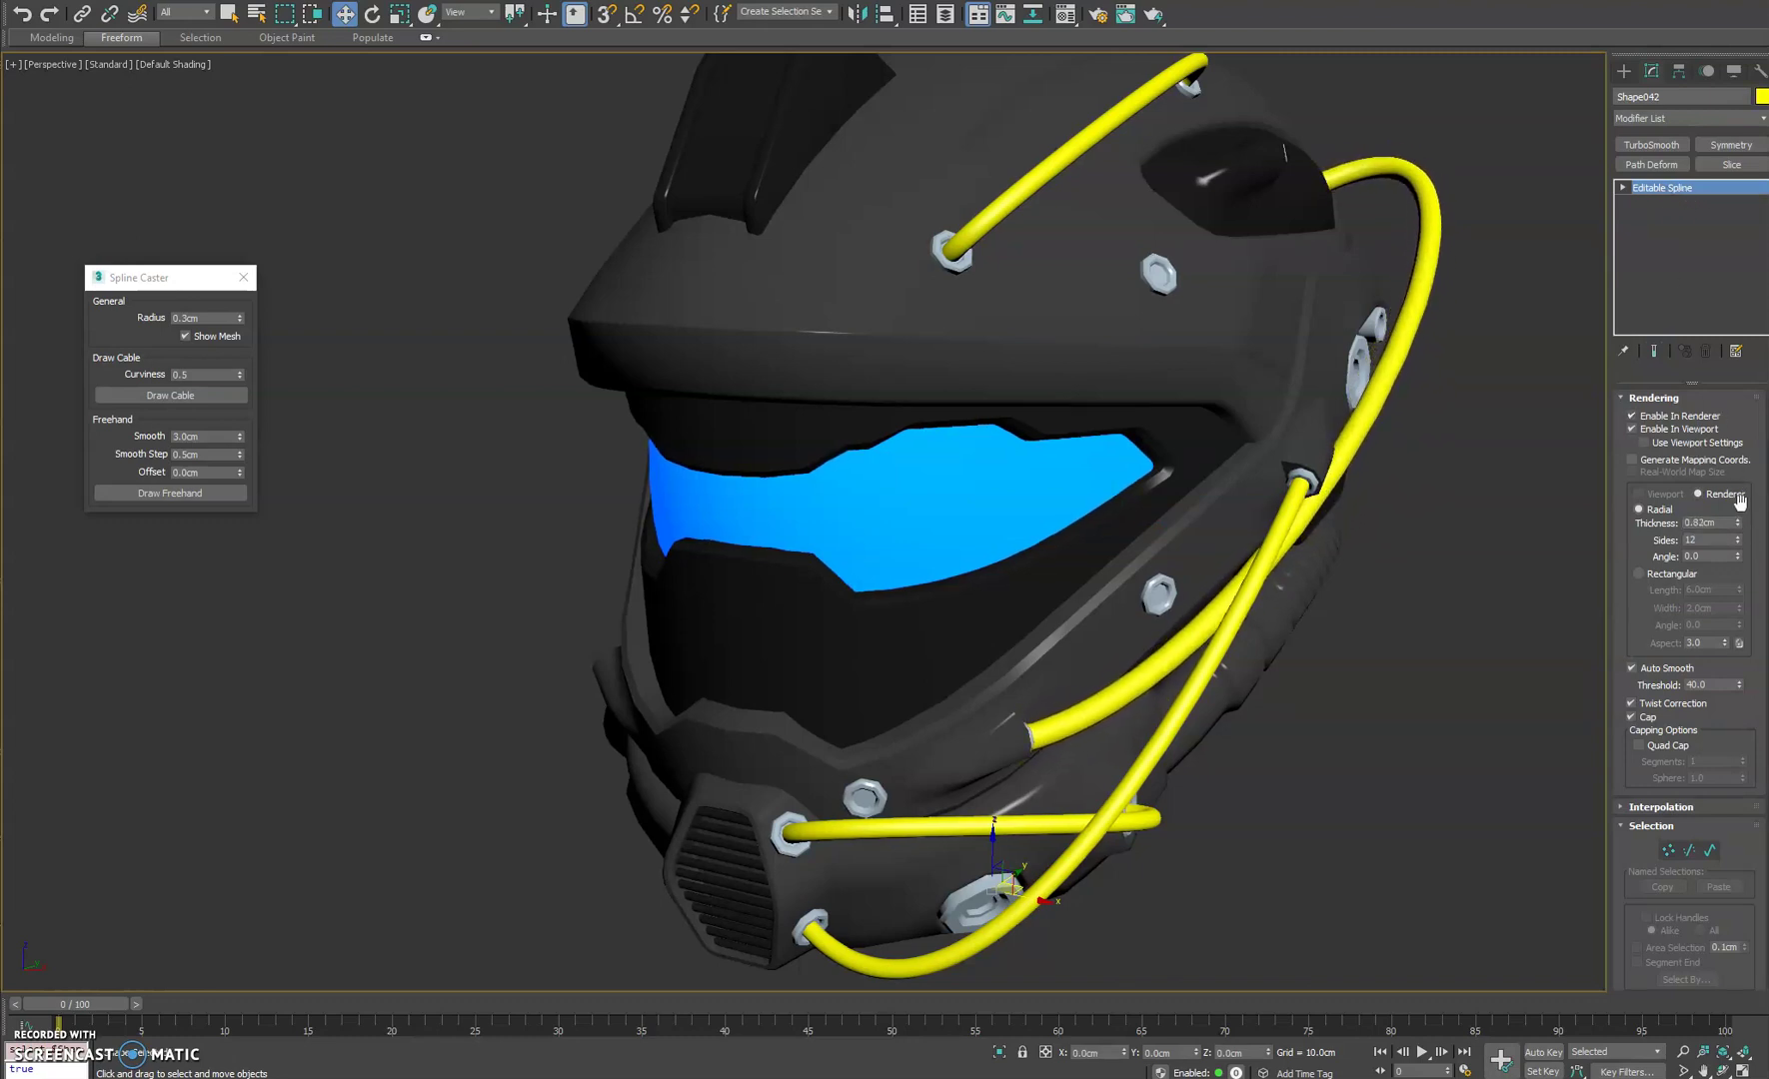
{"action": "left_click", "coordinate": [1646, 430]}
{"action": "left_click", "coordinate": [1647, 418]}
{"action": "left_click", "coordinate": [1647, 430]}
{"action": "left_click_drag", "start_coordinate": [1739, 527], "coordinate": [1740, 544]}
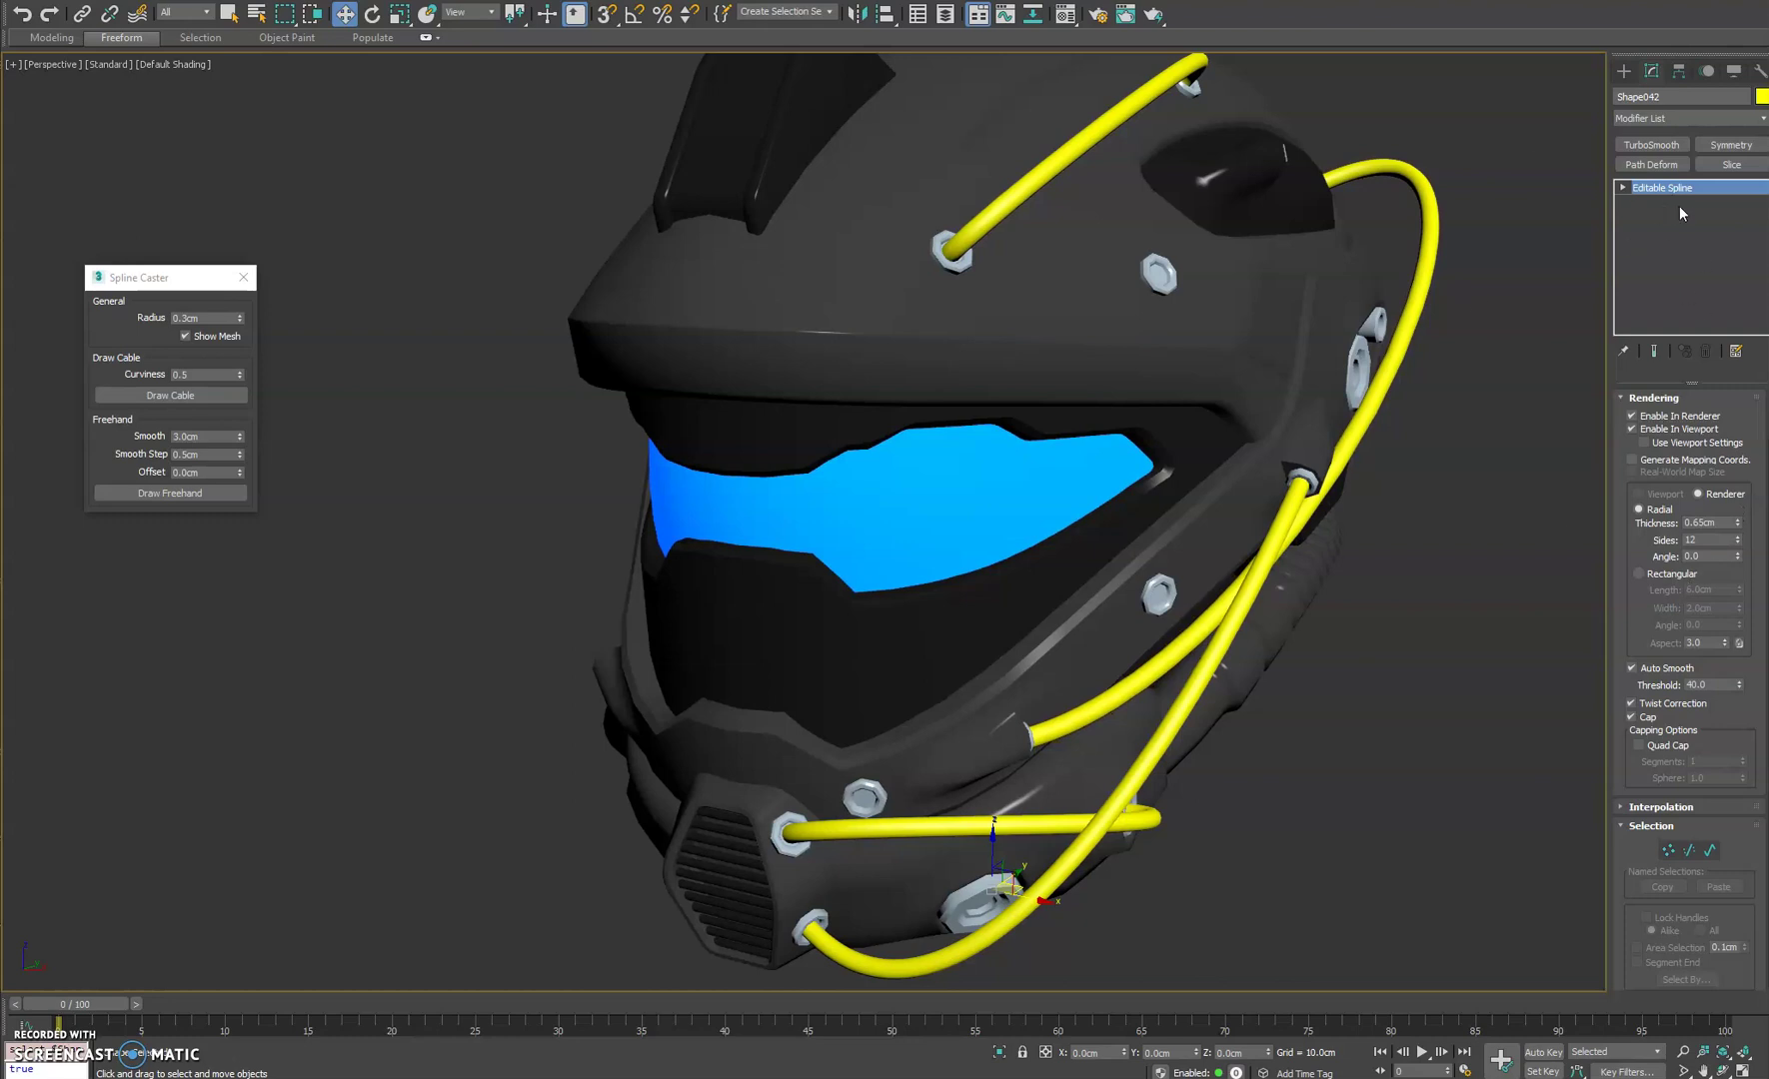
Step: Reframe the helmet view and activate Draw Cable again
{"action": "middle_click_drag", "start_coordinate": [1360, 596], "coordinate": [1259, 607]}
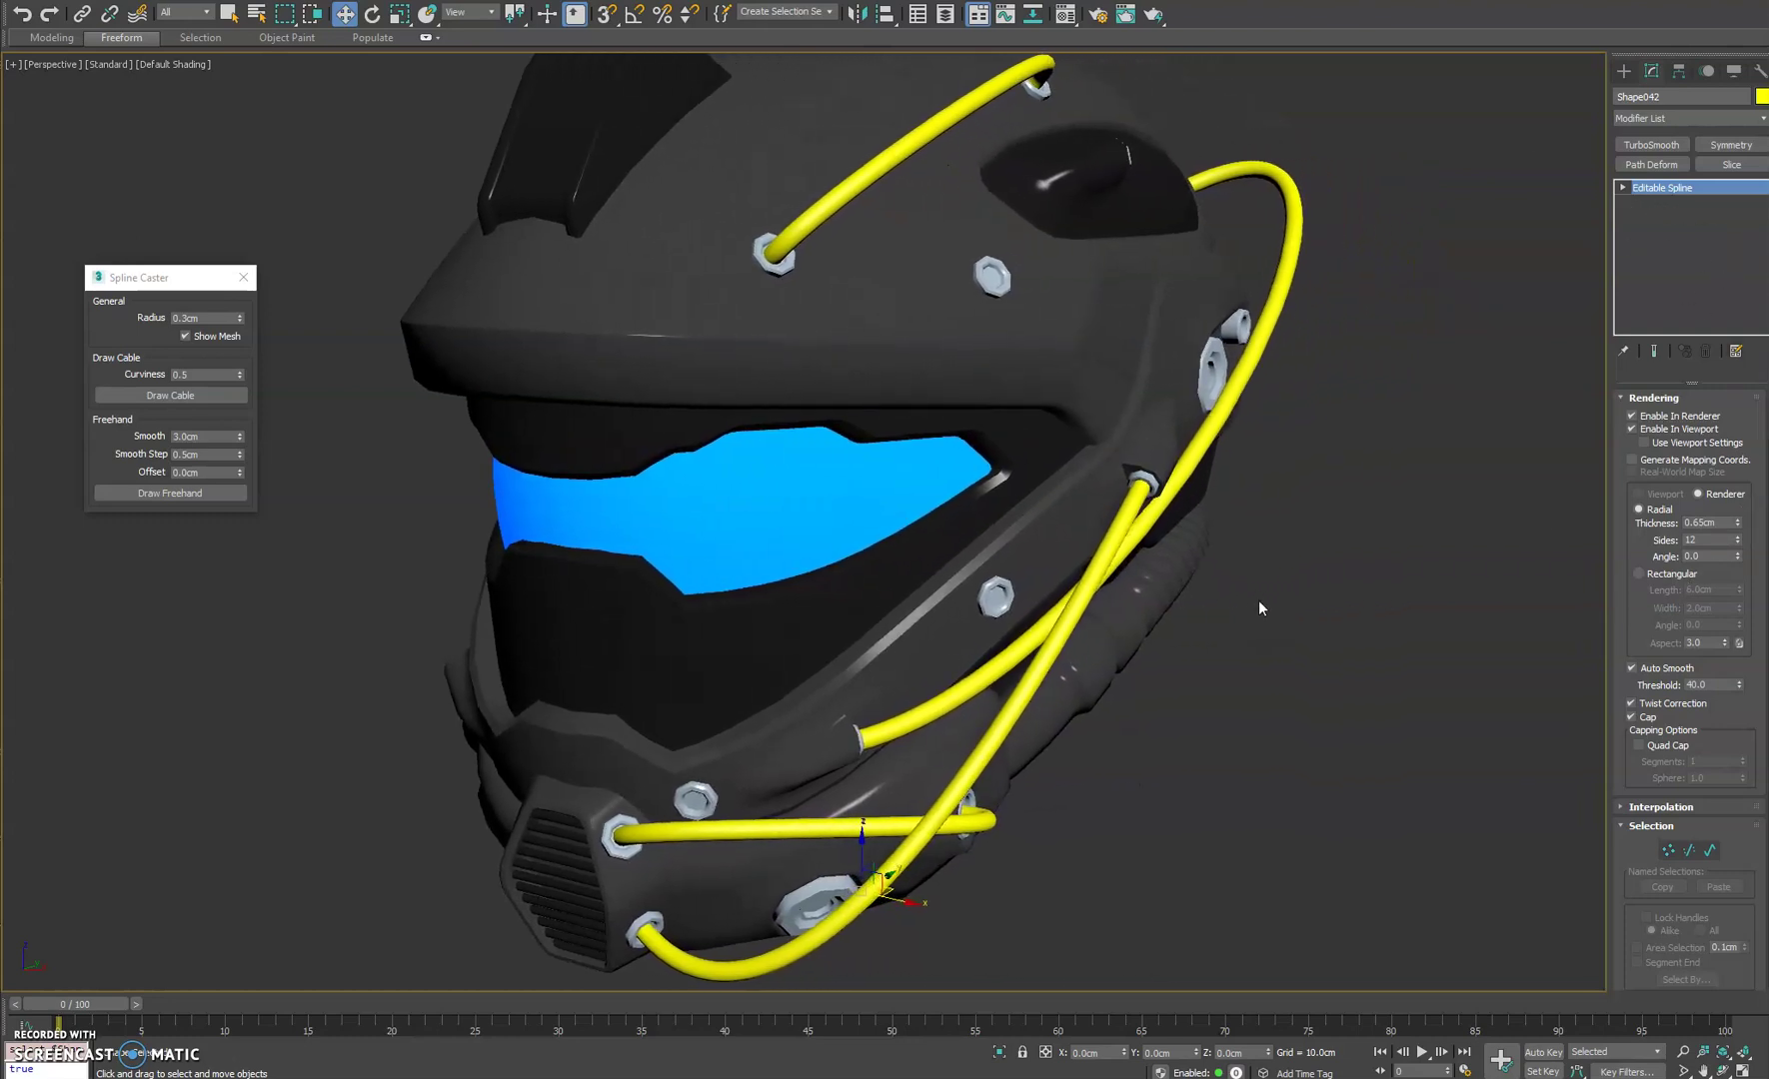
{"action": "key", "text": "ctrl+r"}
{"action": "left_click_drag", "start_coordinate": [951, 508], "coordinate": [932, 513]}
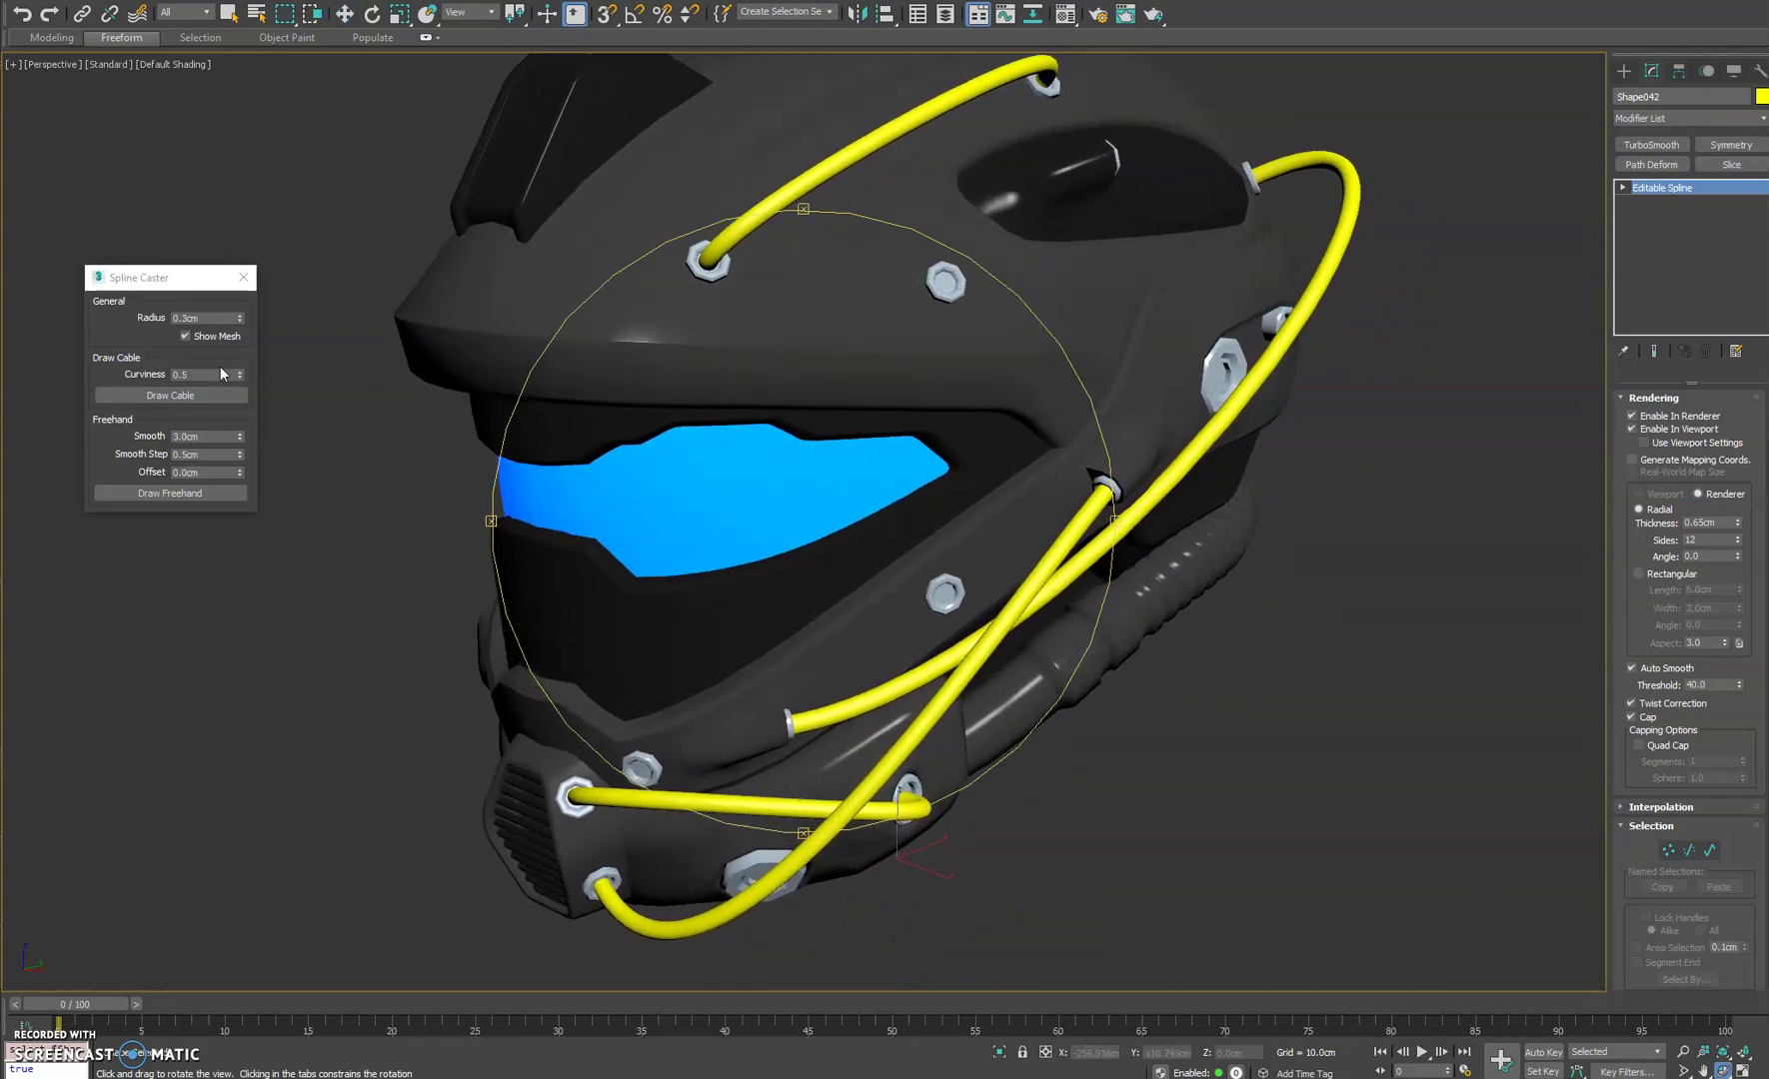
{"action": "left_click", "coordinate": [149, 393]}
Step: Leave the cable's settings and deselect the yellow cable
{"action": "left_click", "coordinate": [1624, 74]}
{"action": "middle_click_drag", "start_coordinate": [925, 410], "coordinate": [947, 404], "text": "alt"}
{"action": "right_click", "coordinate": [955, 488]}
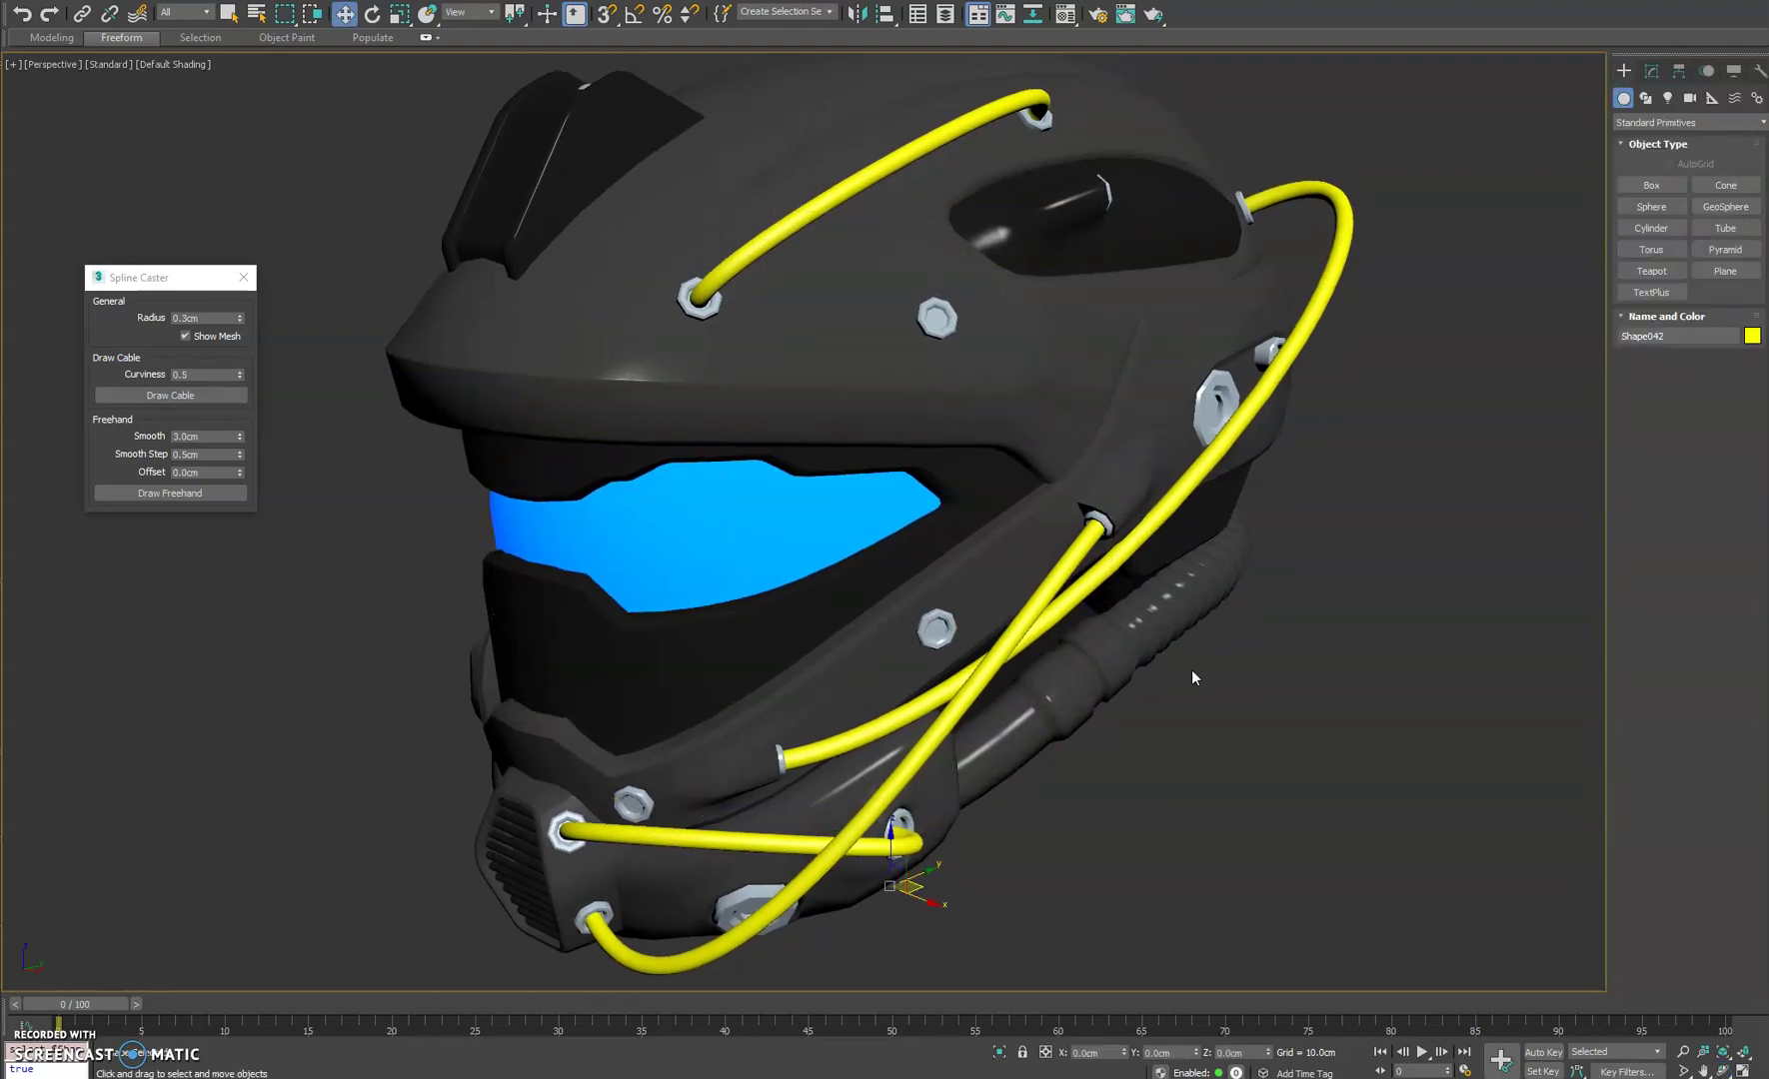
{"action": "left_click", "coordinate": [296, 538]}
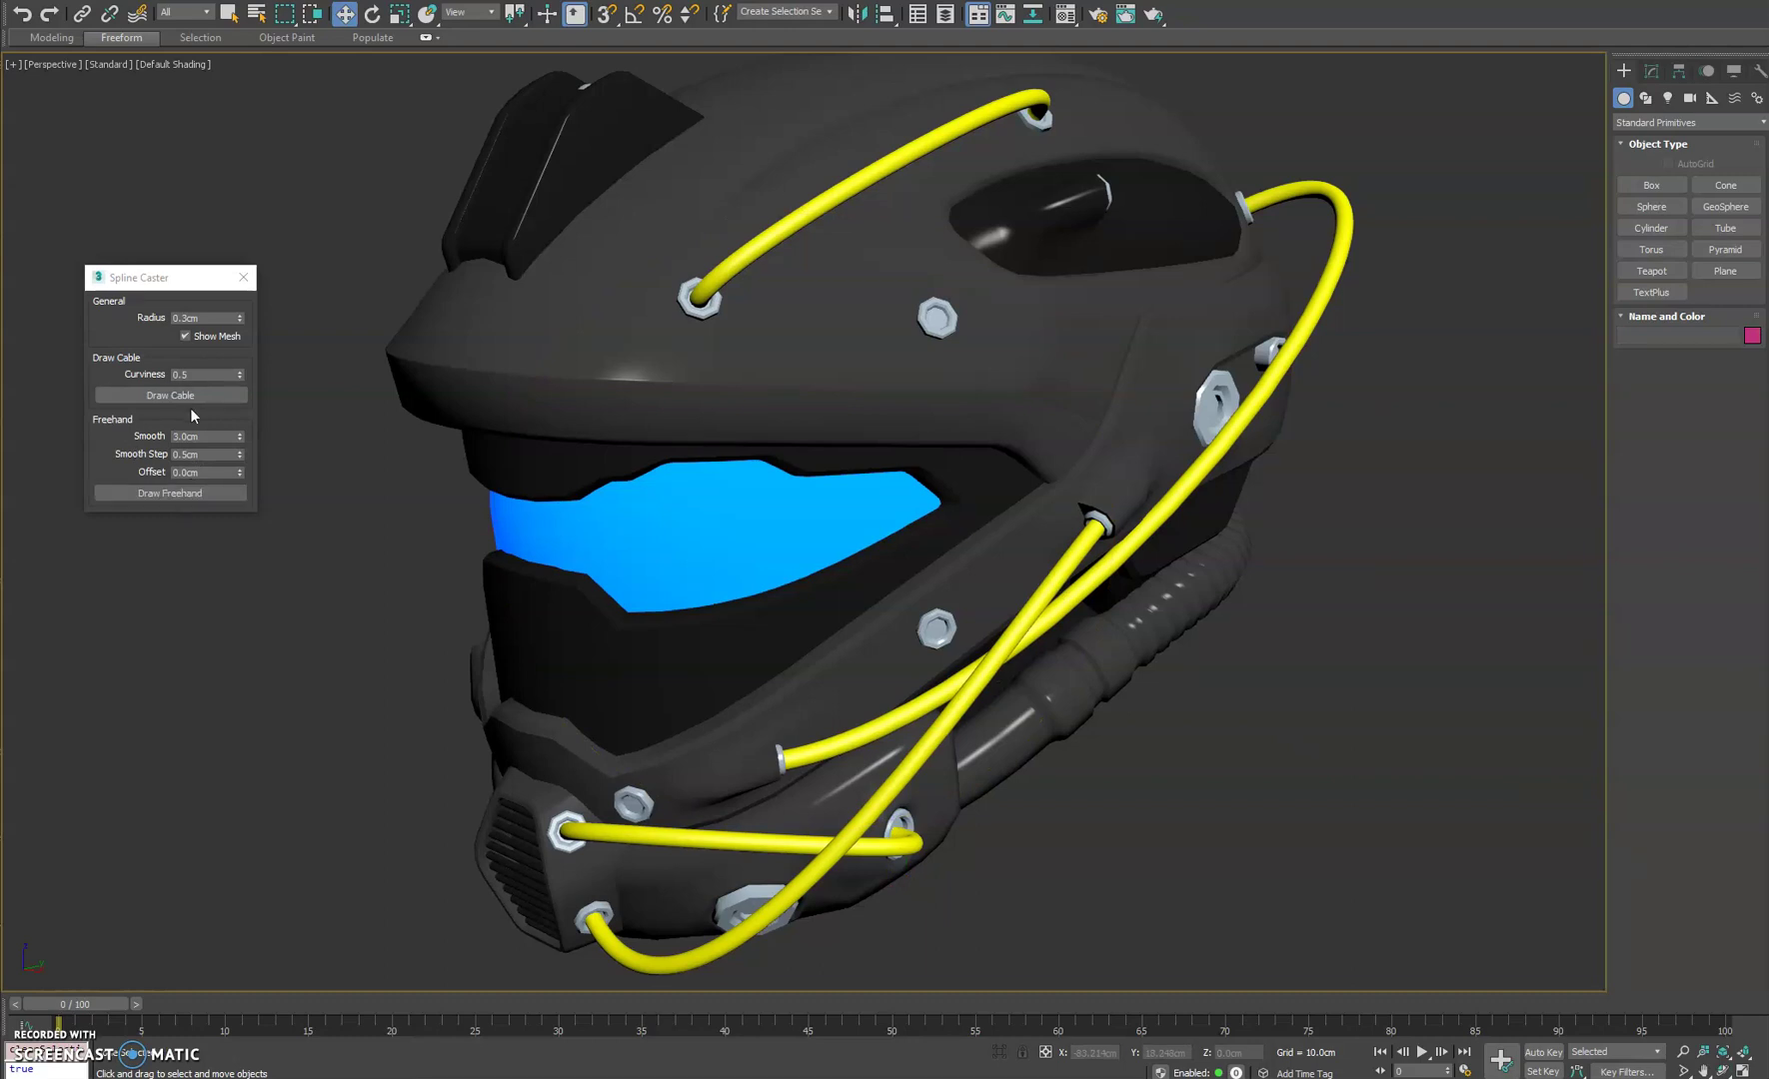
Step: With Draw Freehand, sketch a short stroke curving down the helmet's upper shell
{"action": "left_click", "coordinate": [162, 494]}
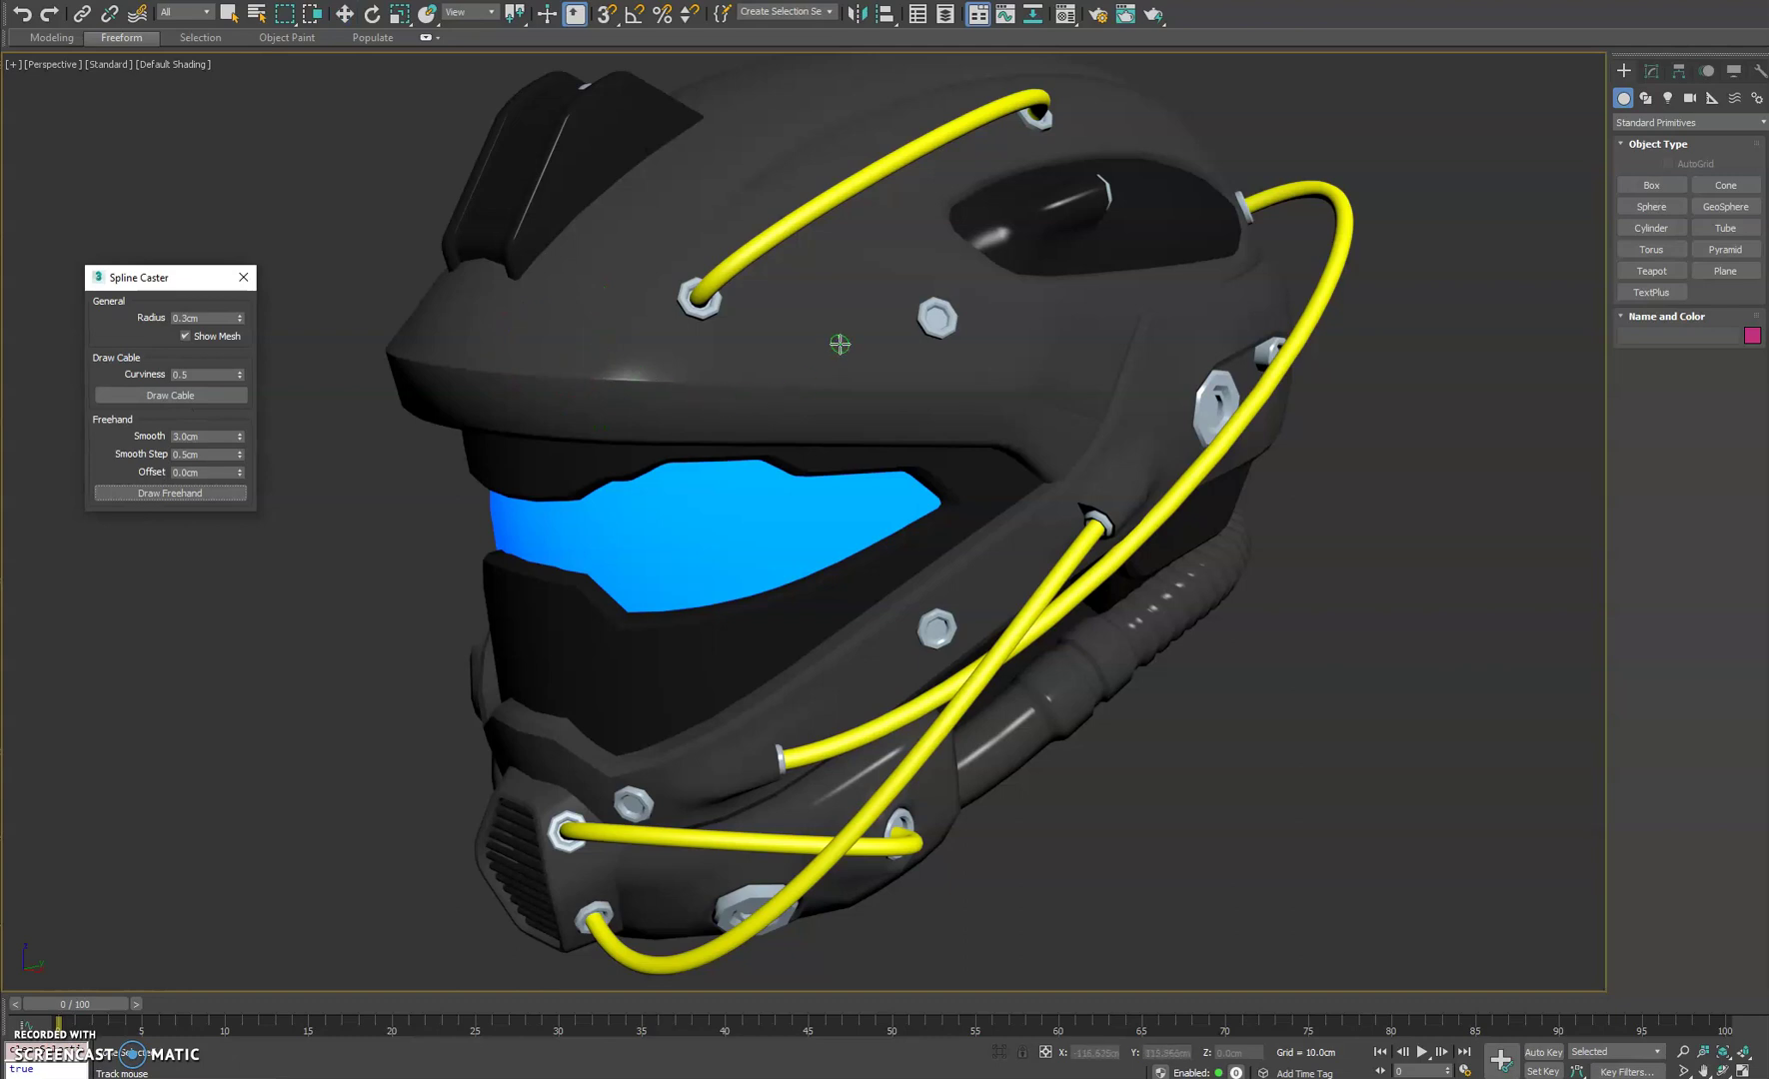
{"action": "scroll", "coordinate": [769, 297], "scroll_direction": "up", "scroll_amount": 6}
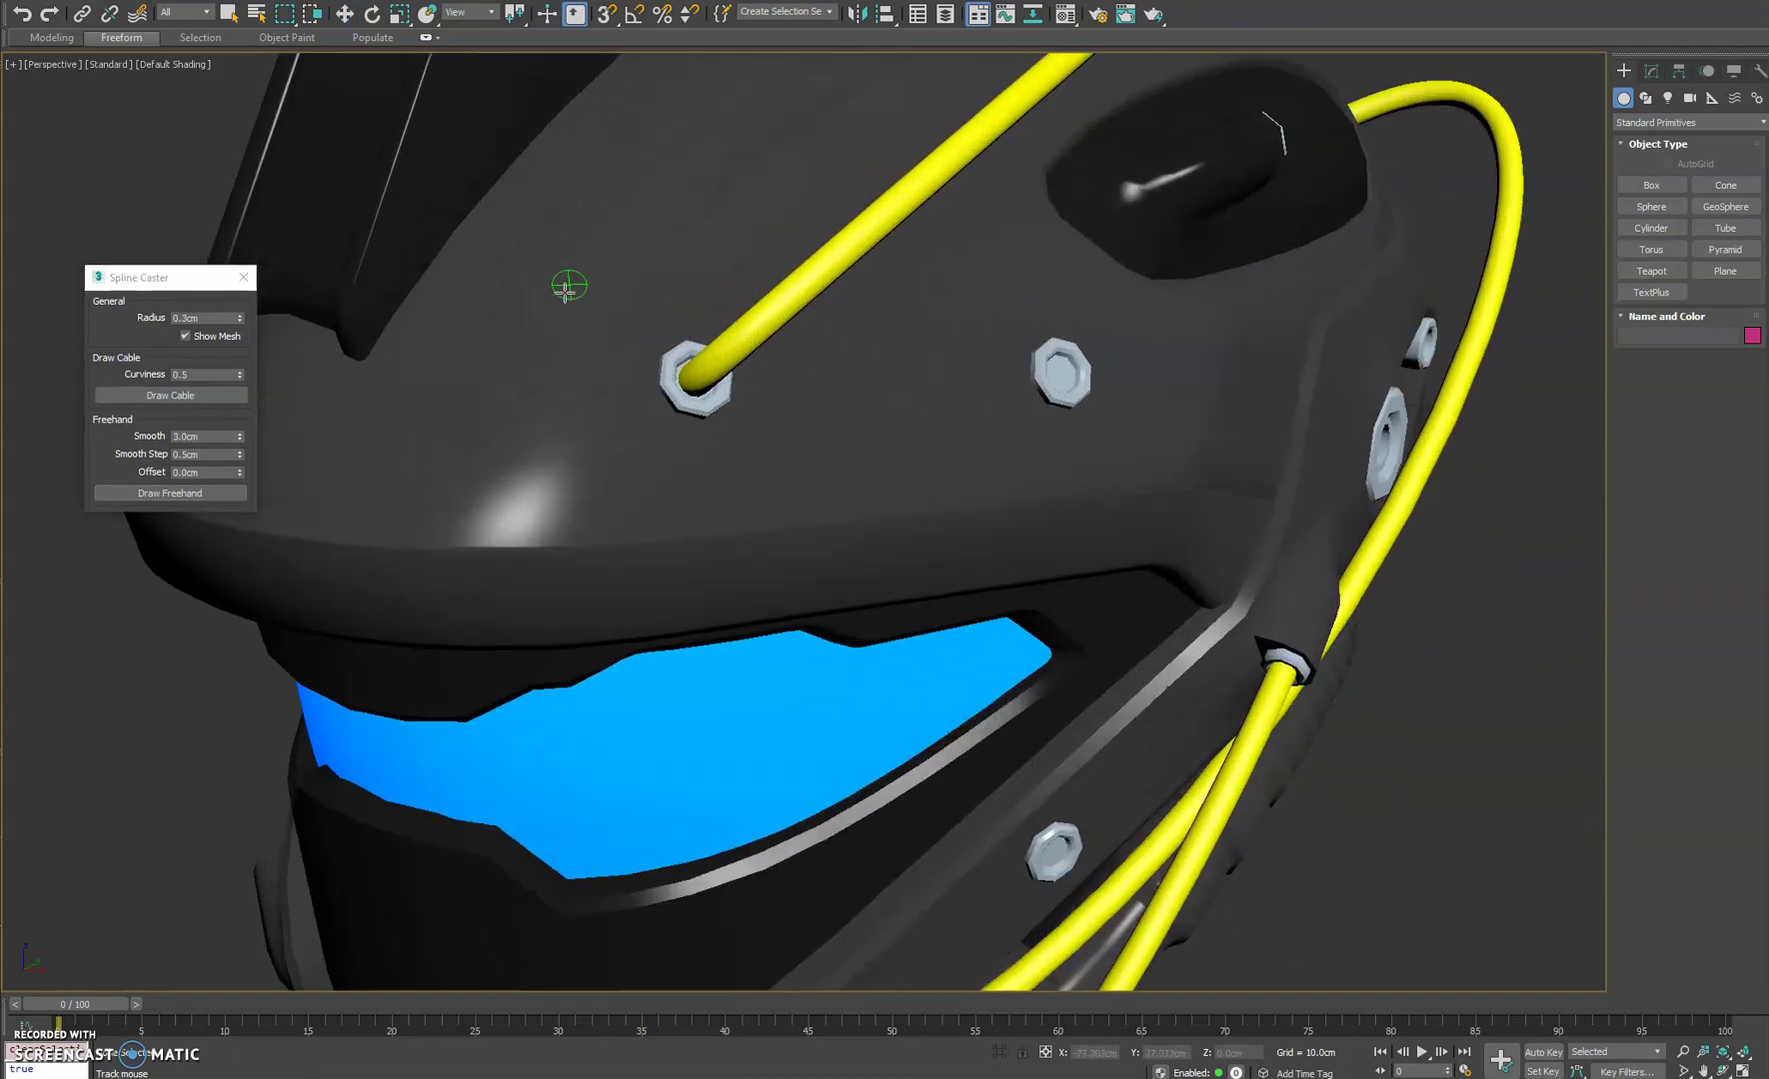
{"action": "middle_click_drag", "start_coordinate": [564, 292], "coordinate": [593, 301]}
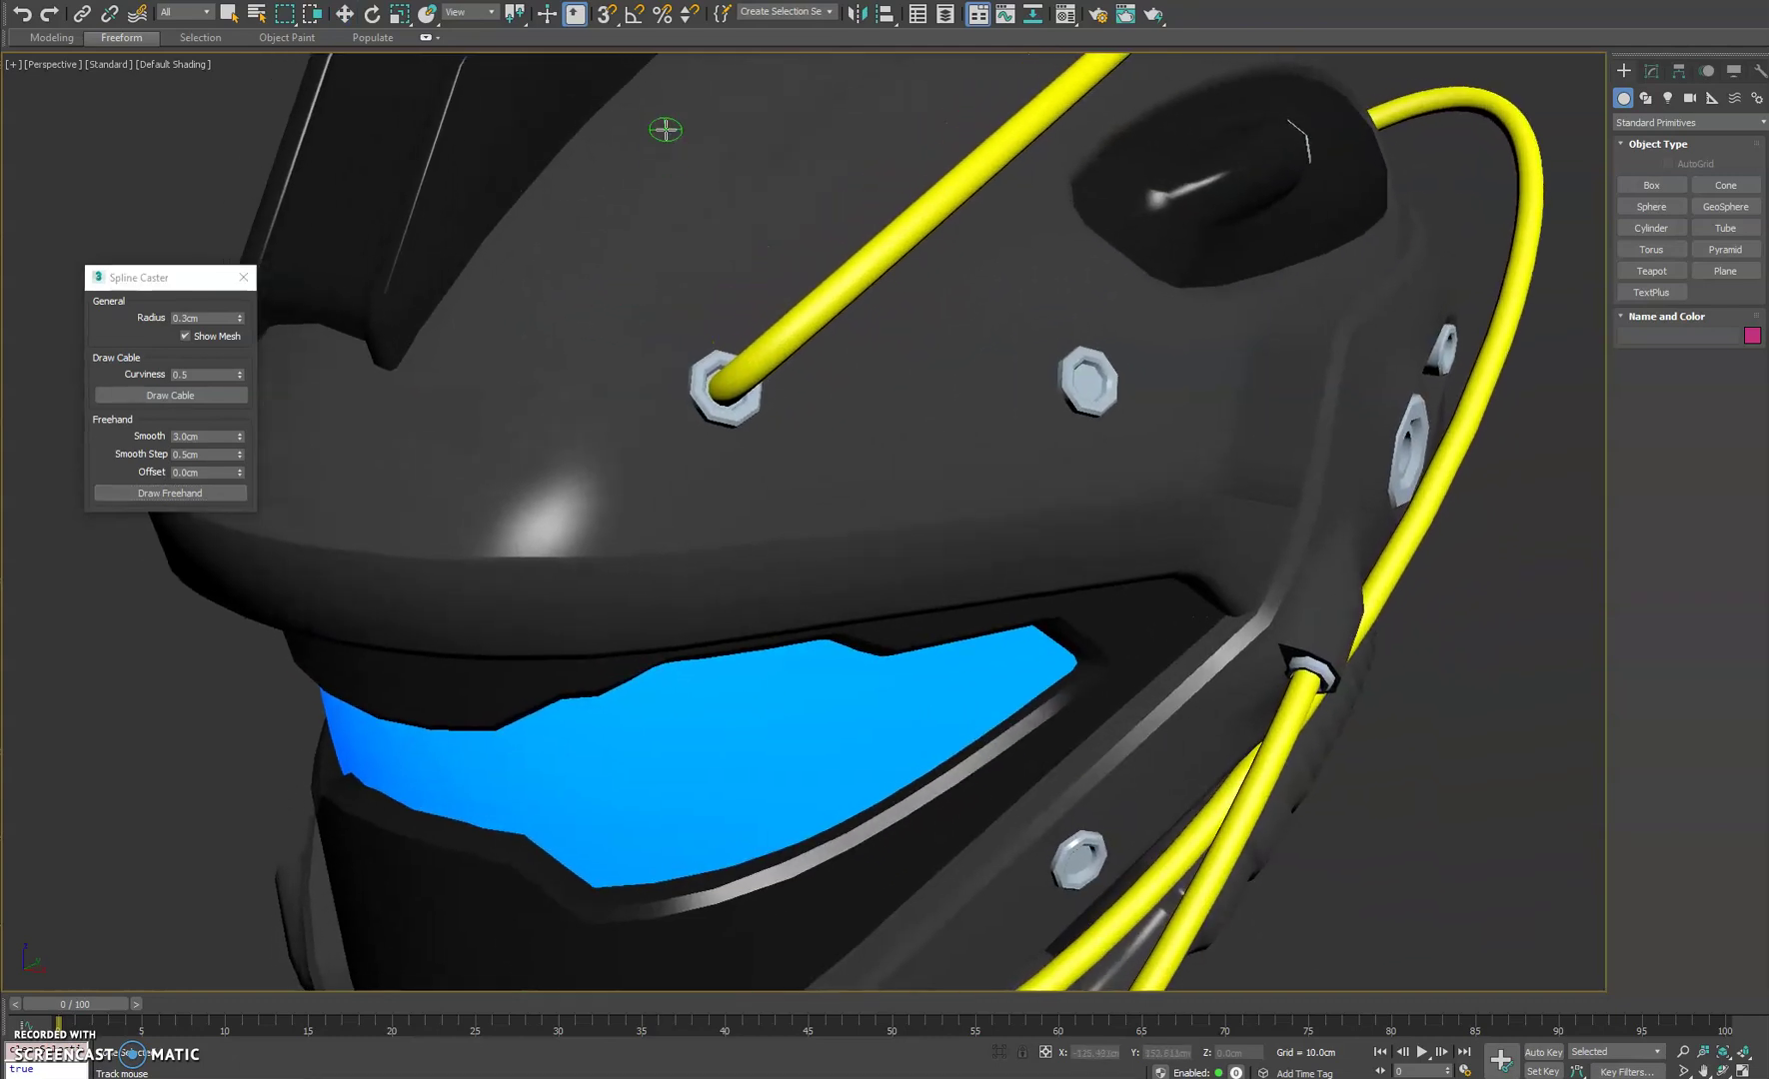
{"action": "mouse_move", "coordinate": [623, 185]}
{"action": "left_mouse_down"}
{"action": "mouse_move", "coordinate": [510, 273]}
{"action": "mouse_move", "coordinate": [482, 332]}
{"action": "mouse_move", "coordinate": [584, 471]}
{"action": "mouse_move", "coordinate": [536, 530]}
{"action": "mouse_move", "coordinate": [685, 586]}
{"action": "mouse_move", "coordinate": [825, 573]}
{"action": "left_mouse_up"}
Step: Finish the freehand stroke and enable it in the viewport as a yellow tube
{"action": "right_click", "coordinate": [627, 243]}
{"action": "left_click", "coordinate": [1651, 71]}
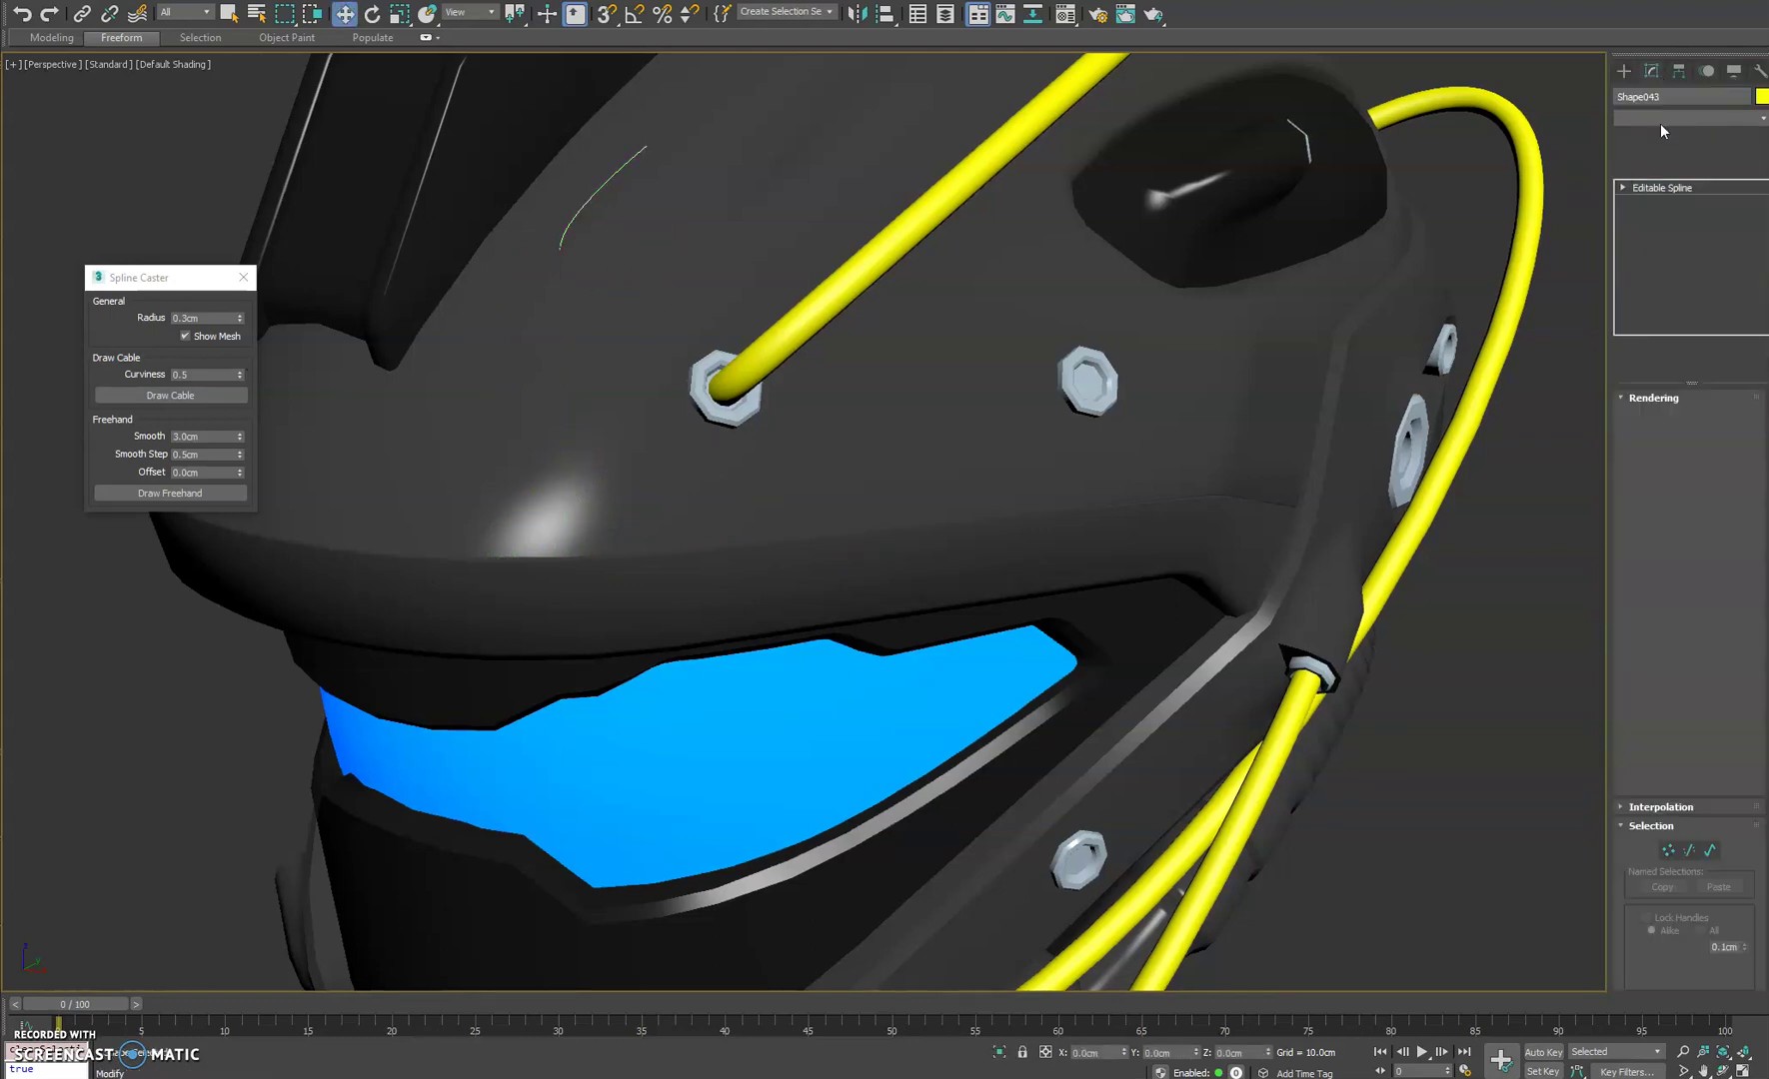
{"action": "left_click", "coordinate": [1656, 429]}
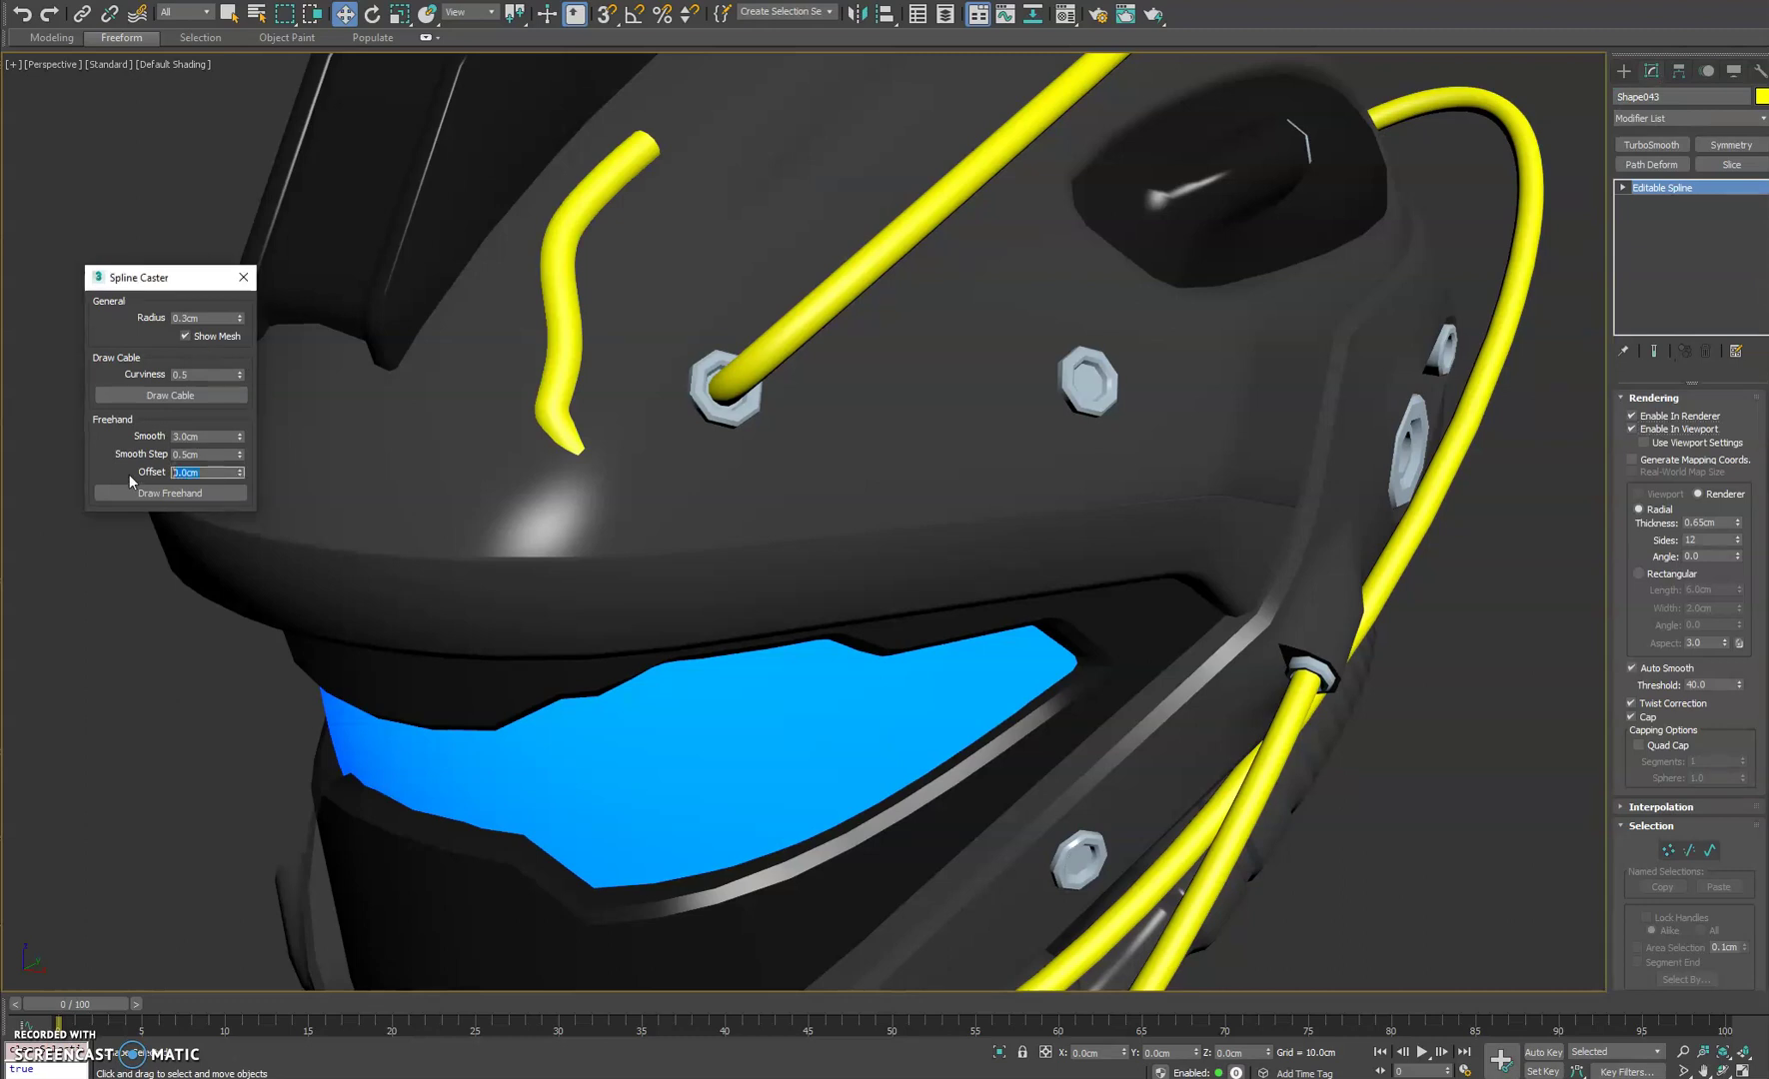
Step: Set freehand Offset 0.1cm, Smooth Step 0.25cm and Smooth 2.0cm
{"action": "type", "text": "0.1"}
{"action": "key", "text": "Return"}
{"action": "left_click", "coordinate": [207, 455]}
{"action": "type", "text": "0.25"}
{"action": "key", "text": "Return"}
{"action": "type", "text": "2"}
{"action": "key", "text": "Return"}
Step: Draw two short freehand strokes along the brow above the visor, then restart Draw Freehand
{"action": "left_click", "coordinate": [162, 494]}
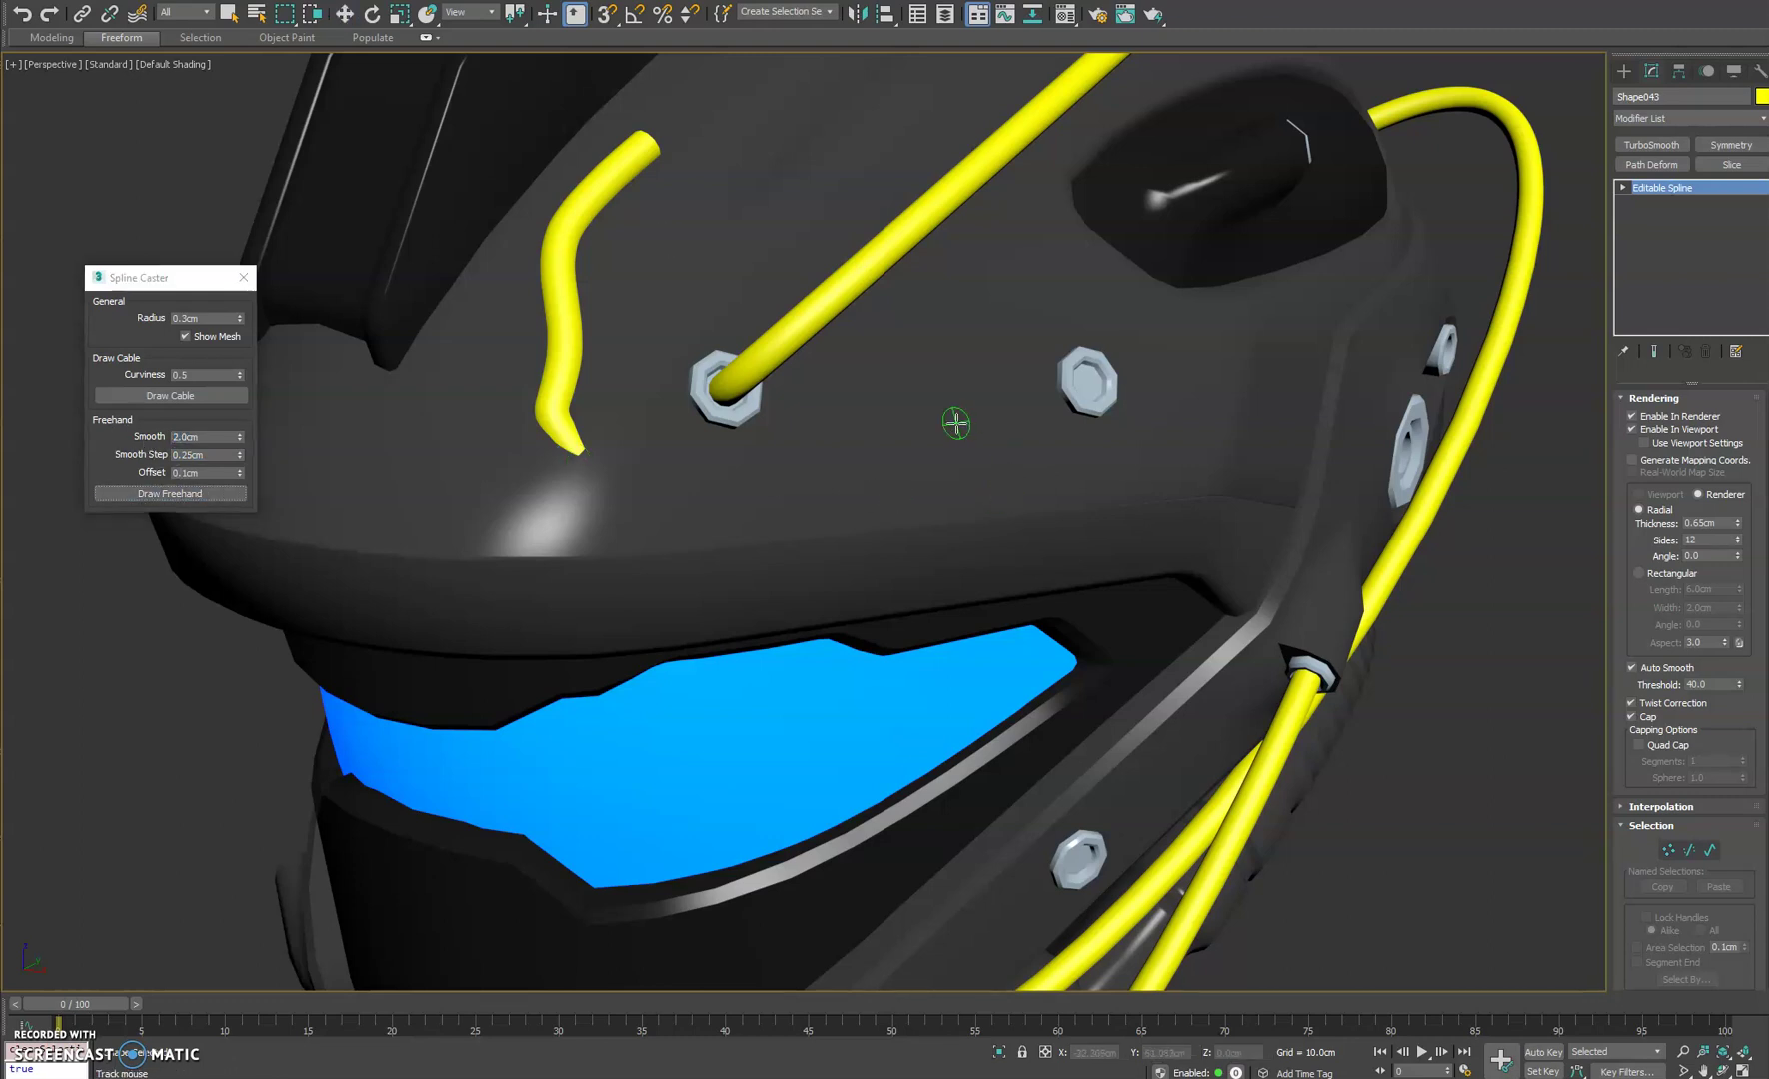
{"action": "mouse_move", "coordinate": [929, 402]}
{"action": "middle_mouse_down", "text": "alt"}
{"action": "mouse_move", "coordinate": [818, 481]}
{"action": "mouse_move", "coordinate": [877, 490]}
{"action": "mouse_move", "coordinate": [577, 568]}
{"action": "middle_mouse_up", "text": "alt"}
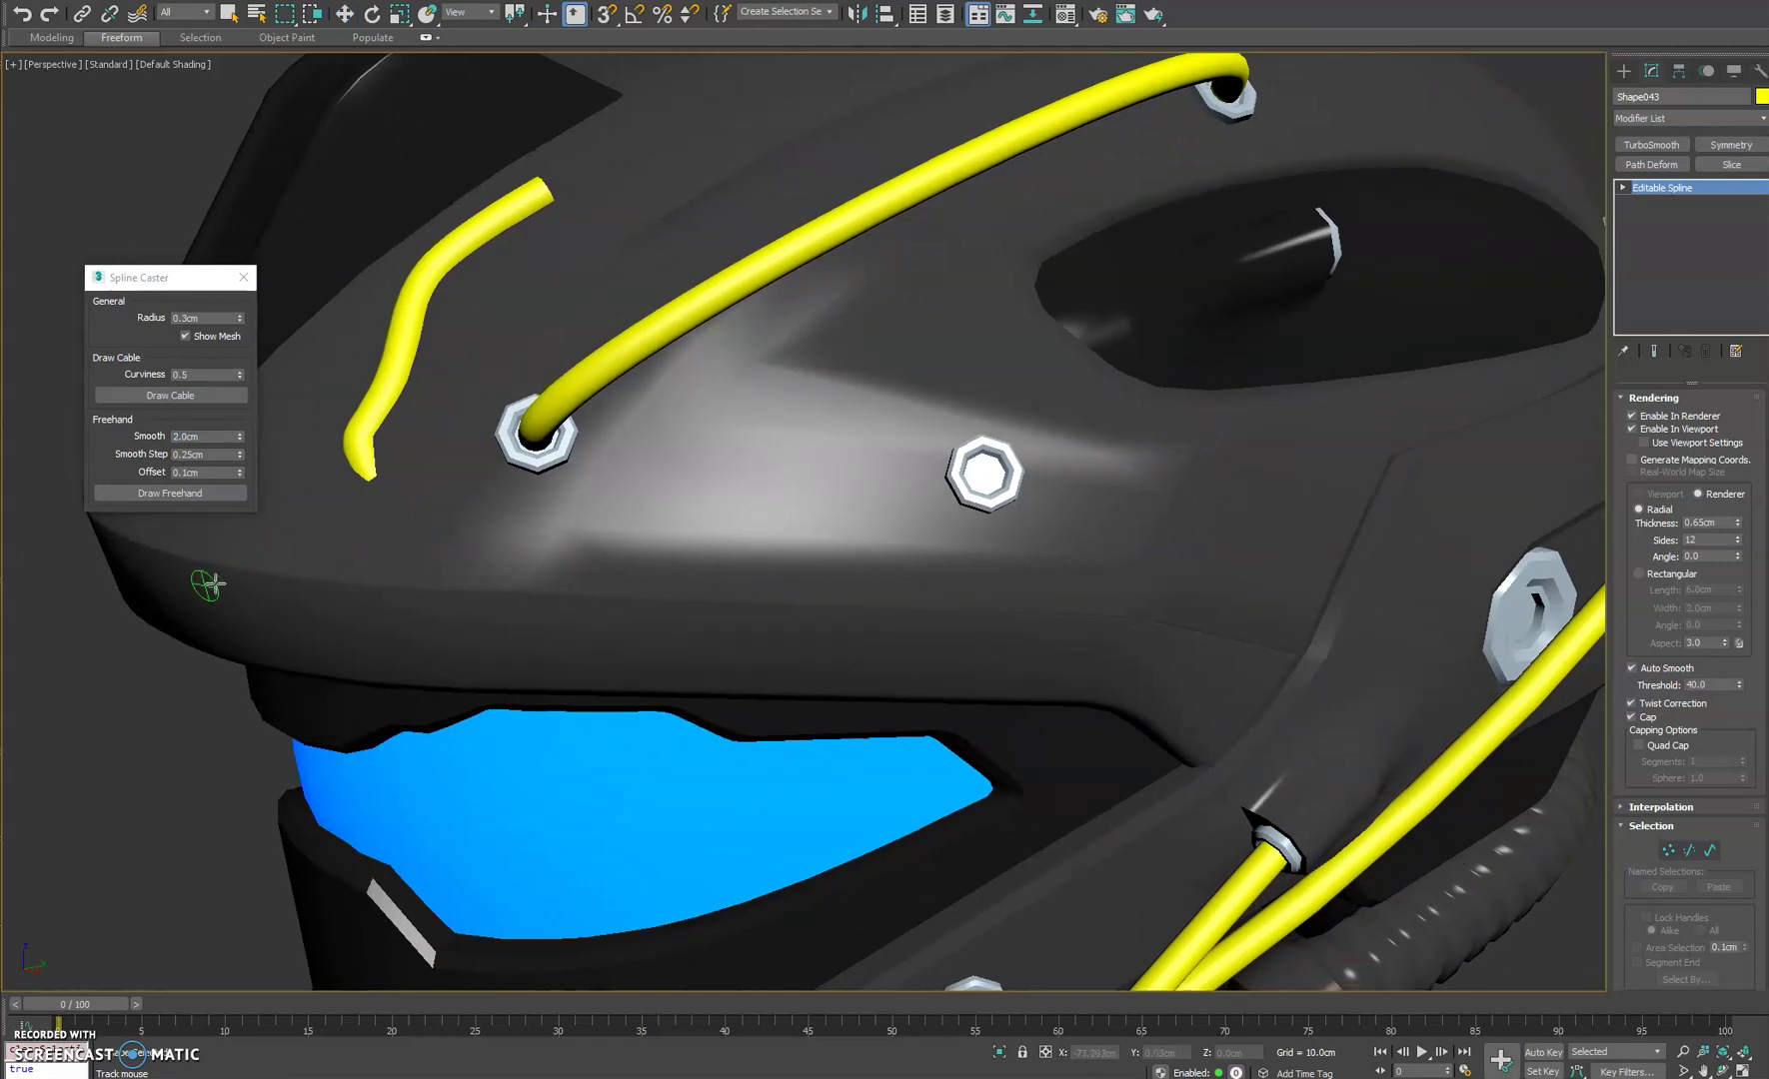
{"action": "mouse_move", "coordinate": [203, 593]}
{"action": "left_mouse_down"}
{"action": "mouse_move", "coordinate": [276, 636]}
{"action": "mouse_move", "coordinate": [414, 667]}
{"action": "mouse_move", "coordinate": [478, 619]}
{"action": "mouse_move", "coordinate": [561, 596]}
{"action": "mouse_move", "coordinate": [703, 673]}
{"action": "left_mouse_up"}
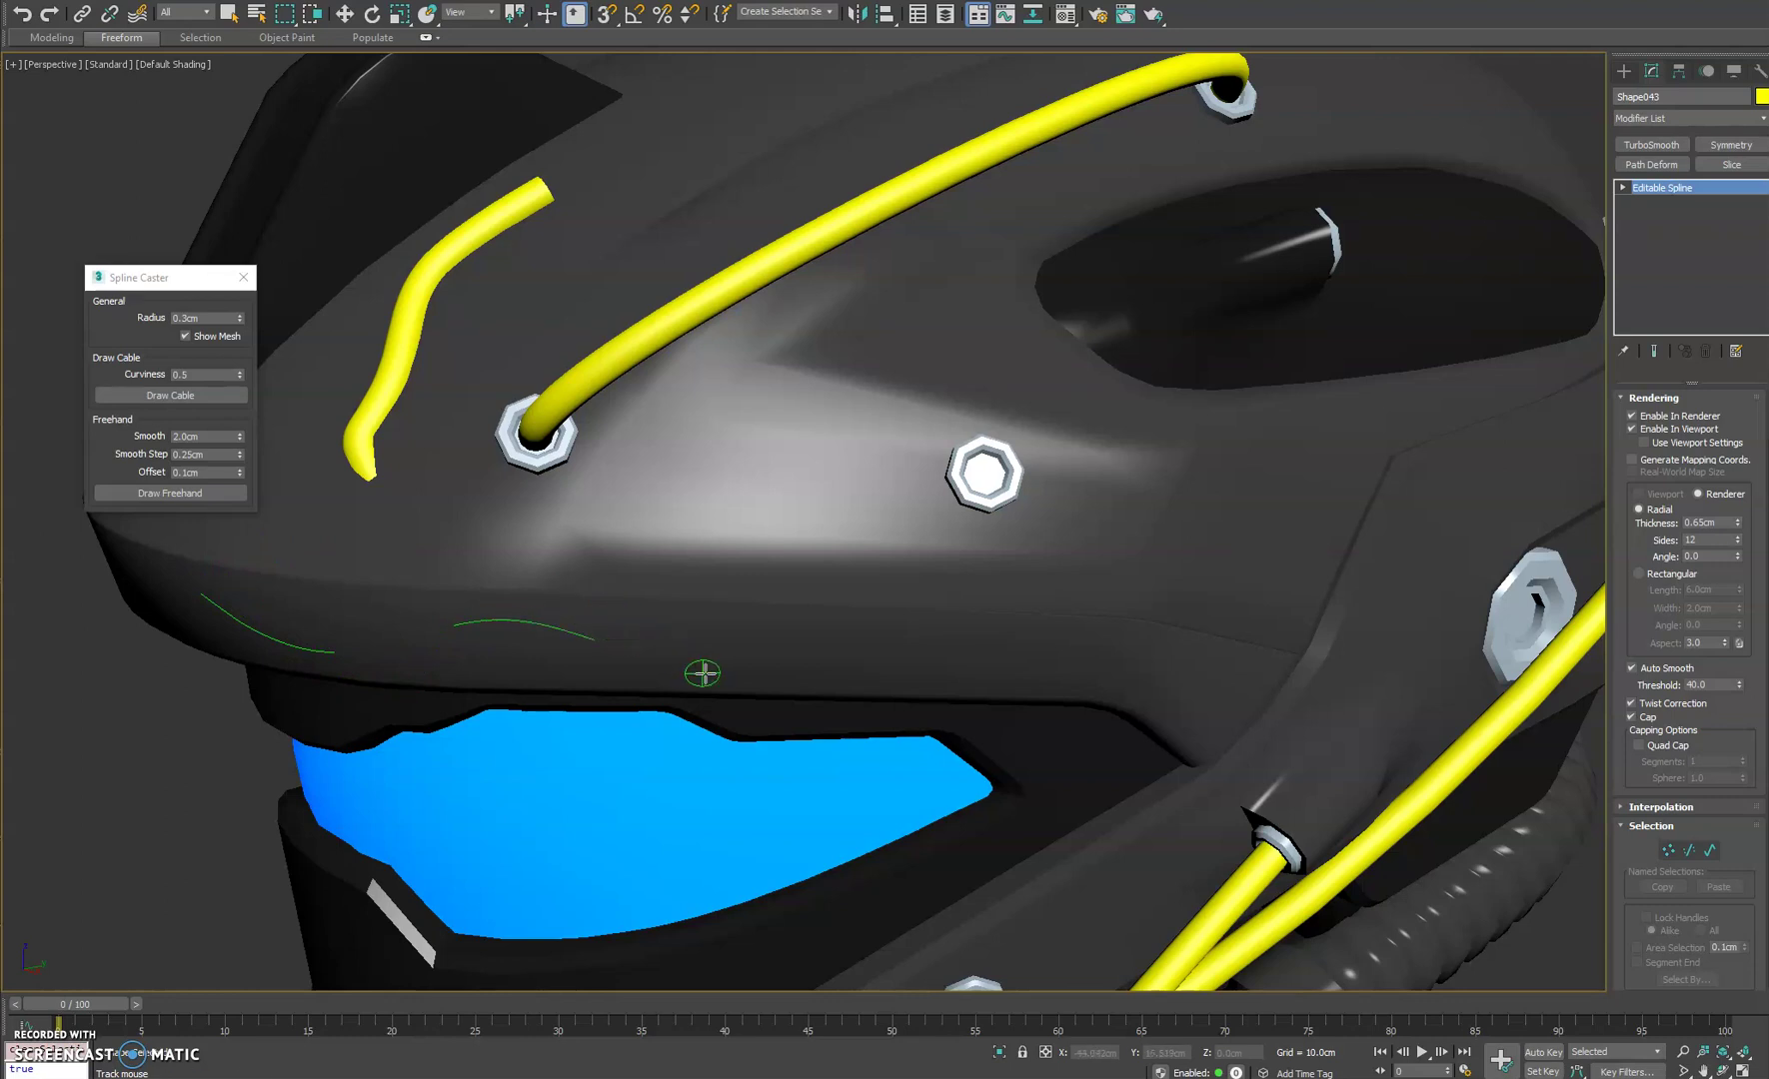
{"action": "right_click", "coordinate": [545, 606]}
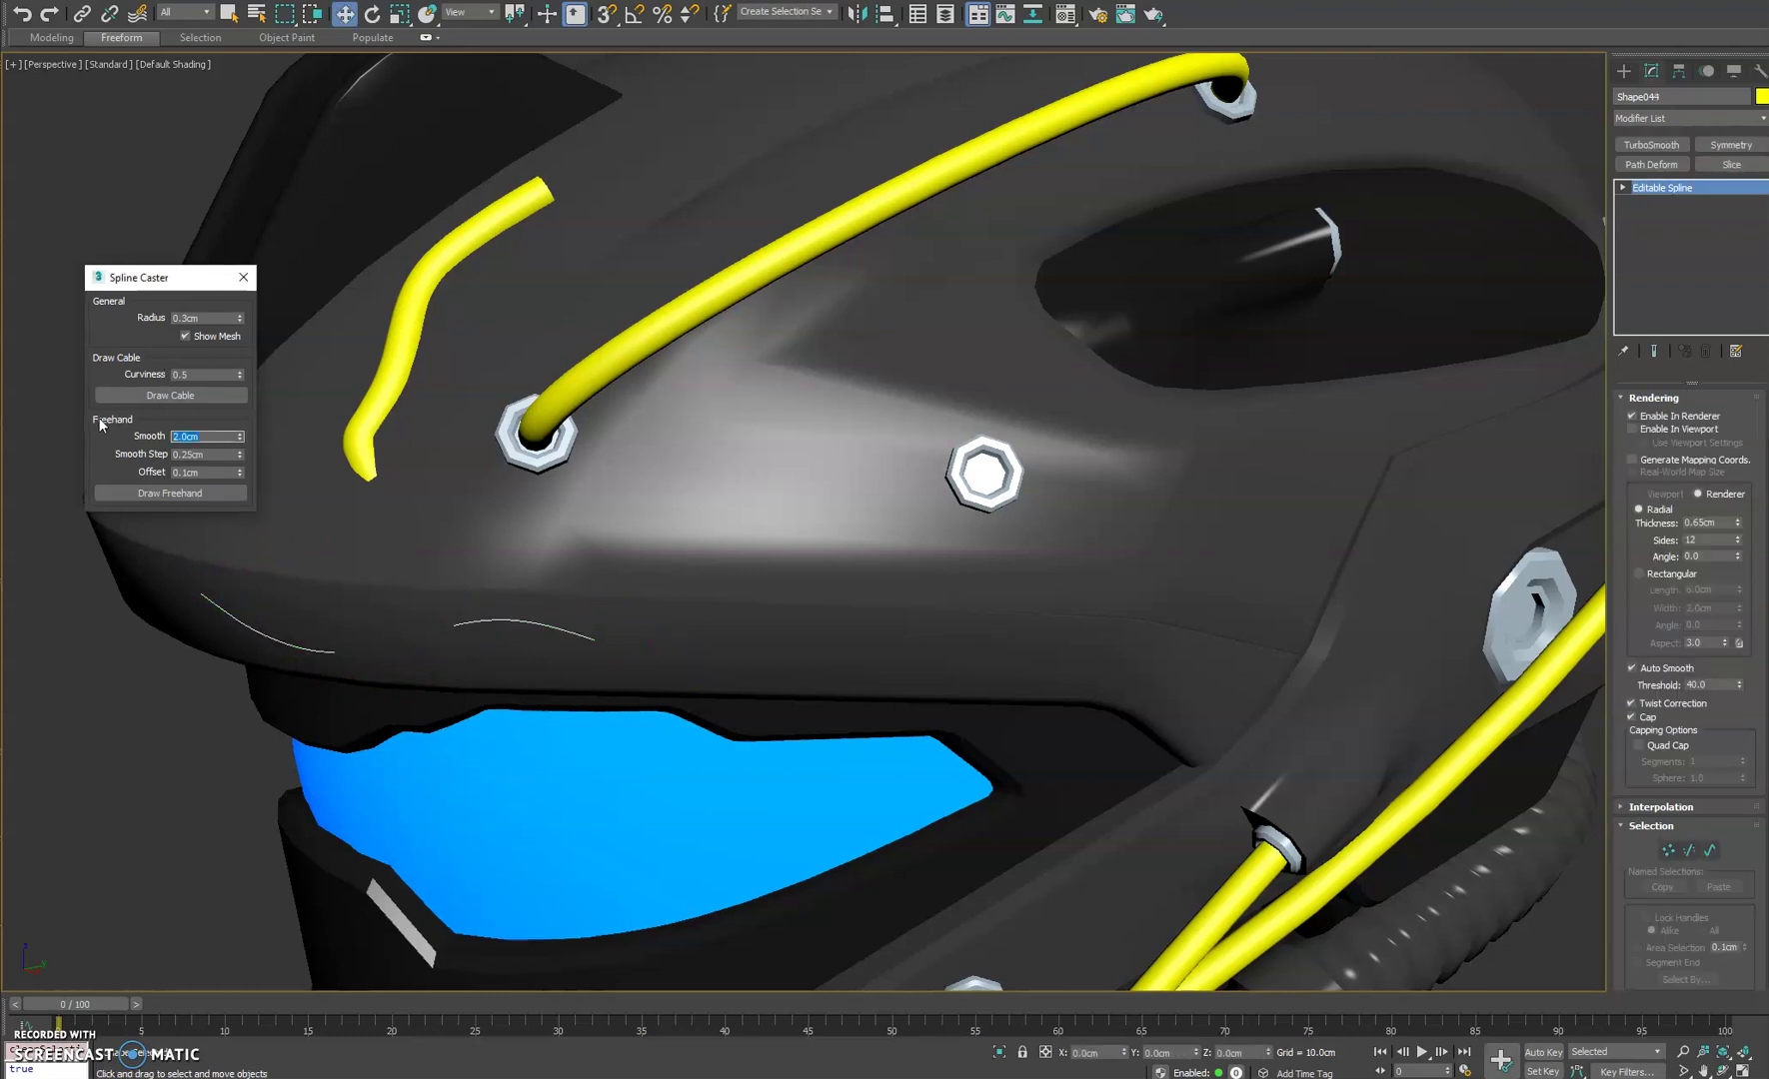
{"action": "left_click", "coordinate": [142, 493]}
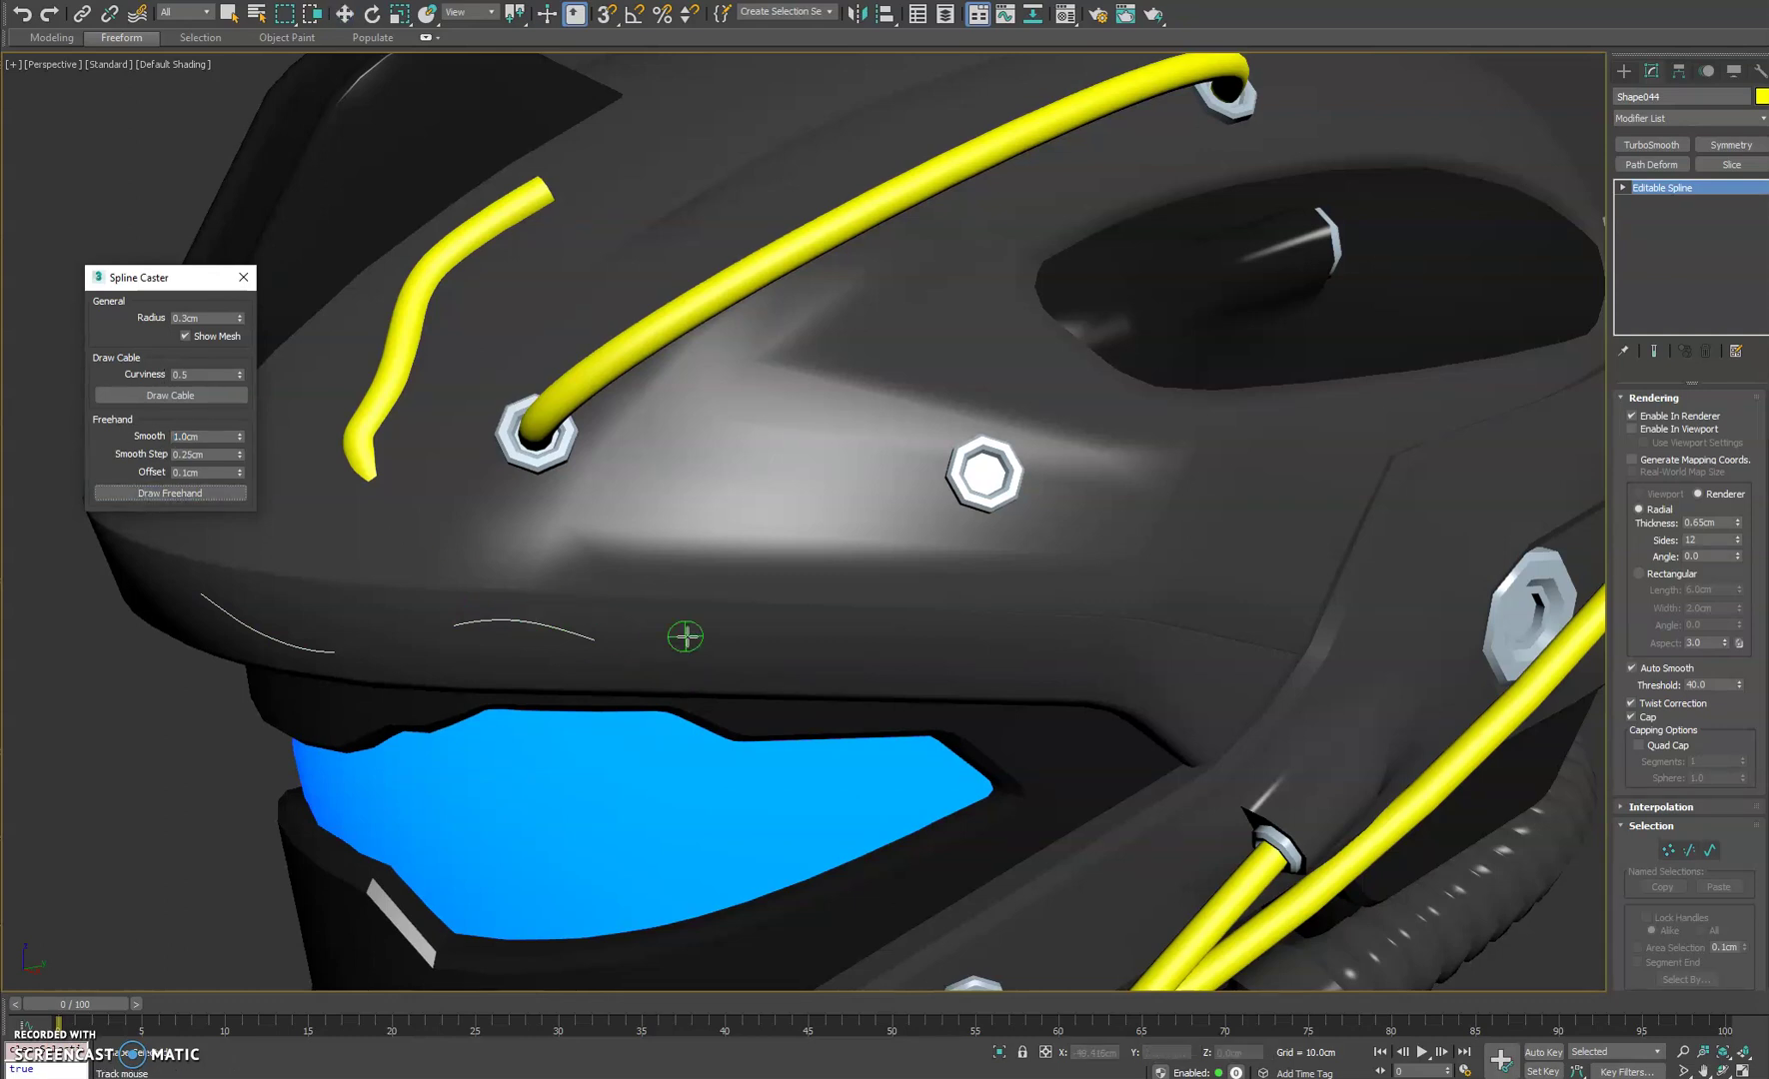
Step: Paint a long looping freehand stroke across the helmet's side and along the visor edge
{"action": "middle_click_drag", "start_coordinate": [595, 570], "coordinate": [530, 550]}
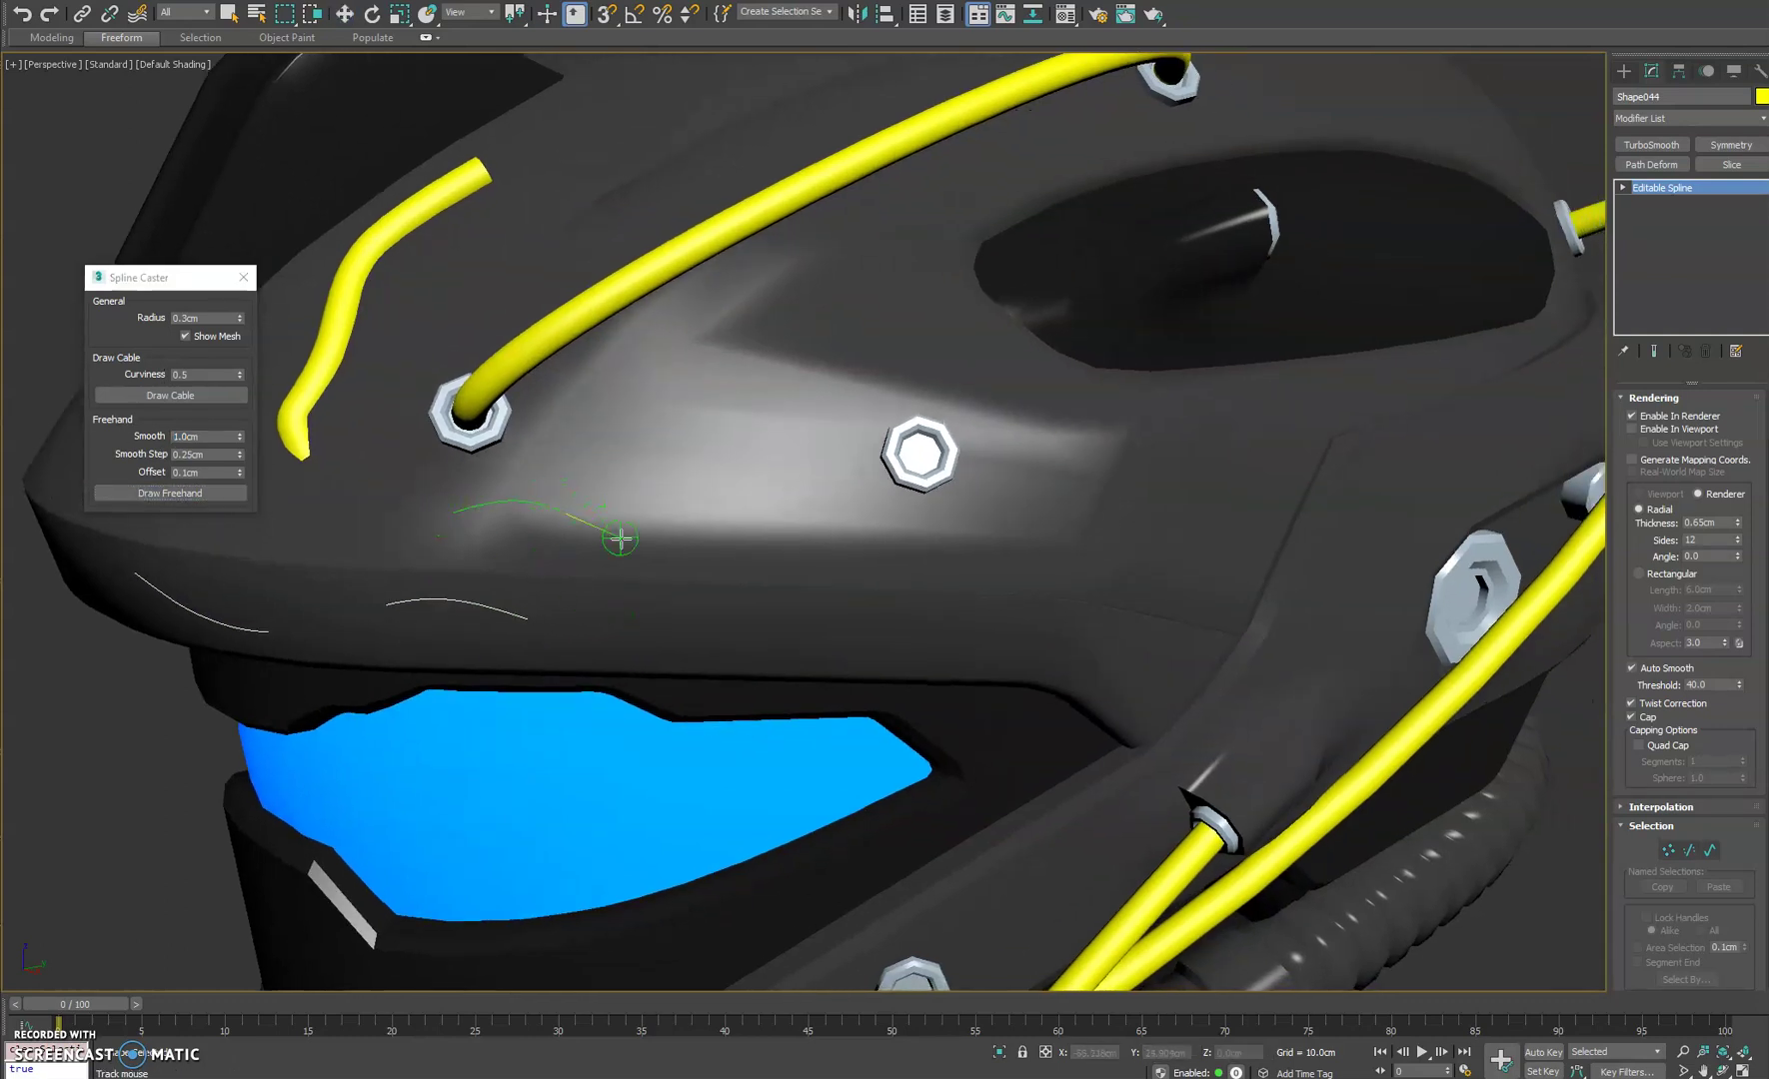
{"action": "left_click_drag", "start_coordinate": [677, 566], "coordinate": [814, 569]}
{"action": "left_click_drag", "start_coordinate": [770, 305], "coordinate": [963, 374]}
{"action": "mouse_move", "coordinate": [1156, 502]}
{"action": "left_mouse_down"}
{"action": "mouse_move", "coordinate": [1351, 455]}
{"action": "mouse_move", "coordinate": [1197, 451]}
{"action": "mouse_move", "coordinate": [1134, 590]}
{"action": "mouse_move", "coordinate": [917, 655]}
{"action": "mouse_move", "coordinate": [736, 533]}
{"action": "left_mouse_up"}
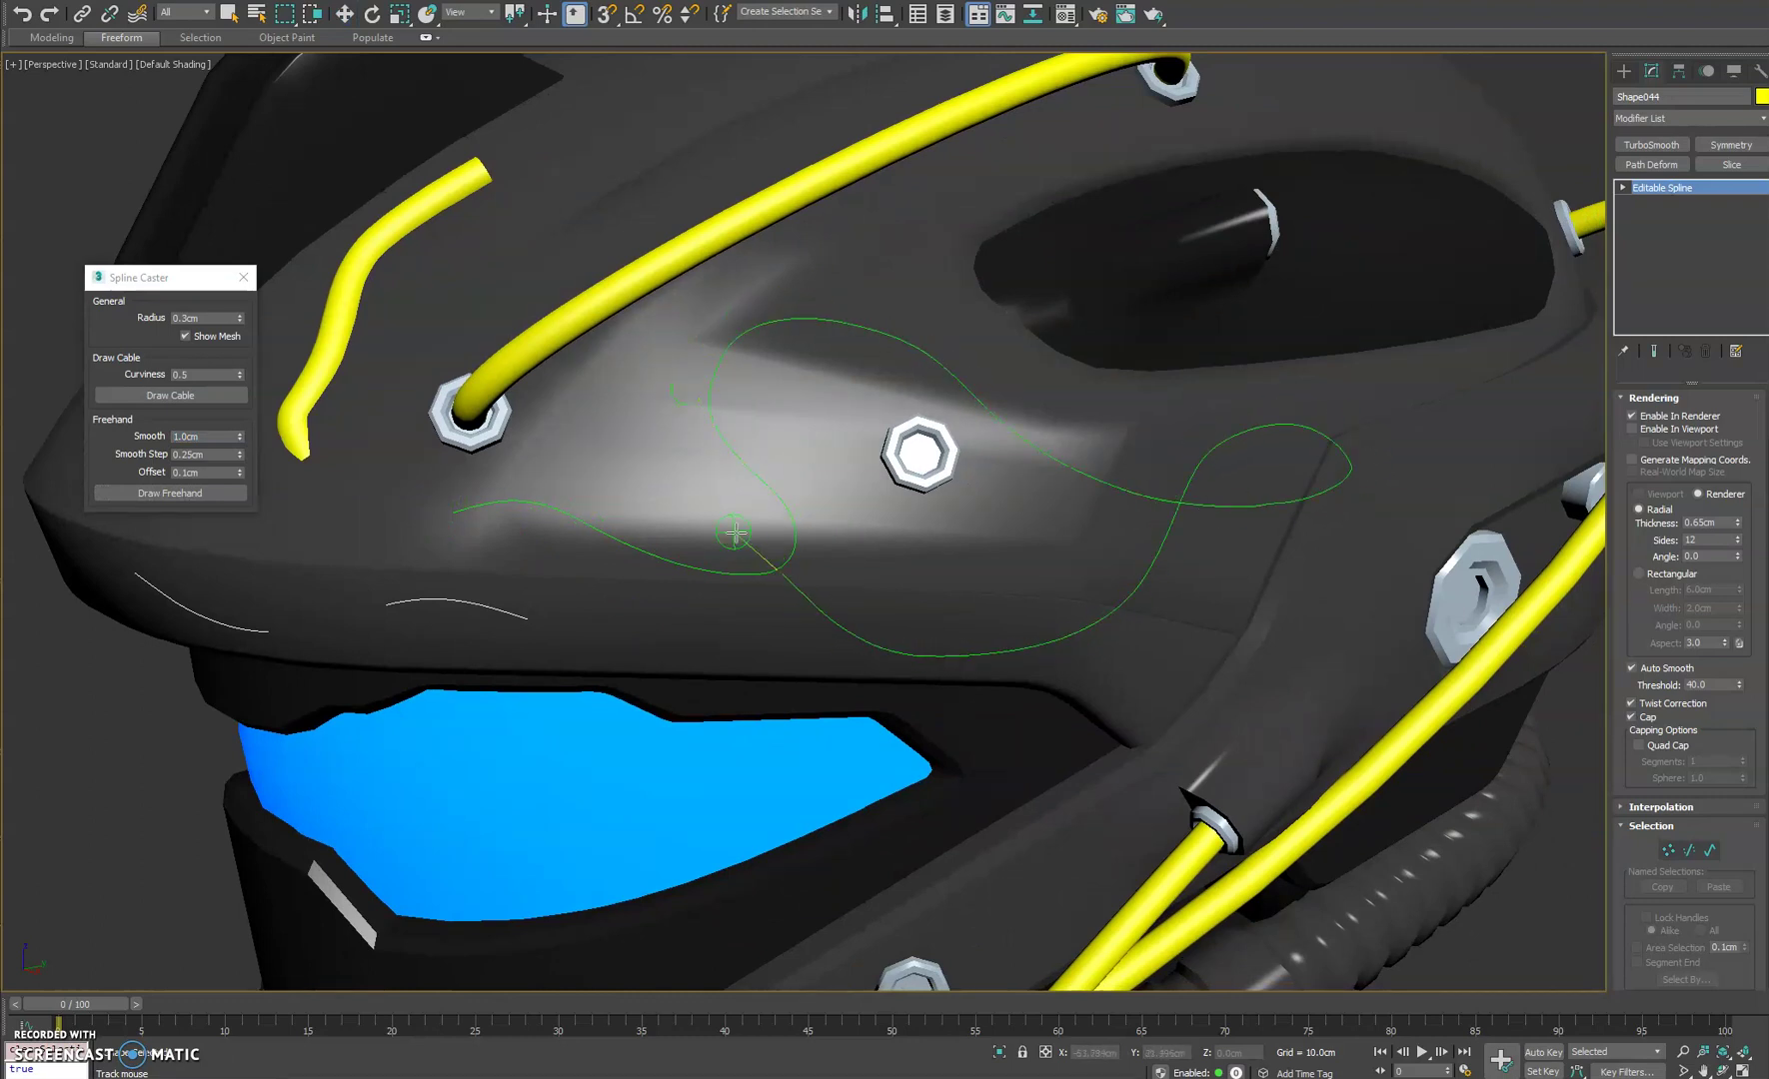
{"action": "mouse_move", "coordinate": [598, 563]}
{"action": "left_mouse_down"}
{"action": "mouse_move", "coordinate": [630, 639]}
{"action": "mouse_move", "coordinate": [703, 692]}
{"action": "left_mouse_up"}
{"action": "mouse_move", "coordinate": [784, 855]}
{"action": "left_mouse_down"}
{"action": "mouse_move", "coordinate": [1048, 887]}
{"action": "mouse_move", "coordinate": [1192, 752]}
{"action": "mouse_move", "coordinate": [1349, 682]}
{"action": "mouse_move", "coordinate": [1339, 632]}
{"action": "mouse_move", "coordinate": [1291, 735]}
{"action": "mouse_move", "coordinate": [1303, 778]}
{"action": "mouse_move", "coordinate": [1234, 800]}
{"action": "mouse_move", "coordinate": [1221, 745]}
{"action": "mouse_move", "coordinate": [1324, 620]}
{"action": "left_mouse_up"}
{"action": "mouse_move", "coordinate": [1385, 536]}
{"action": "left_mouse_down"}
{"action": "mouse_move", "coordinate": [1062, 408]}
{"action": "mouse_move", "coordinate": [941, 298]}
{"action": "mouse_move", "coordinate": [778, 320]}
{"action": "left_mouse_up"}
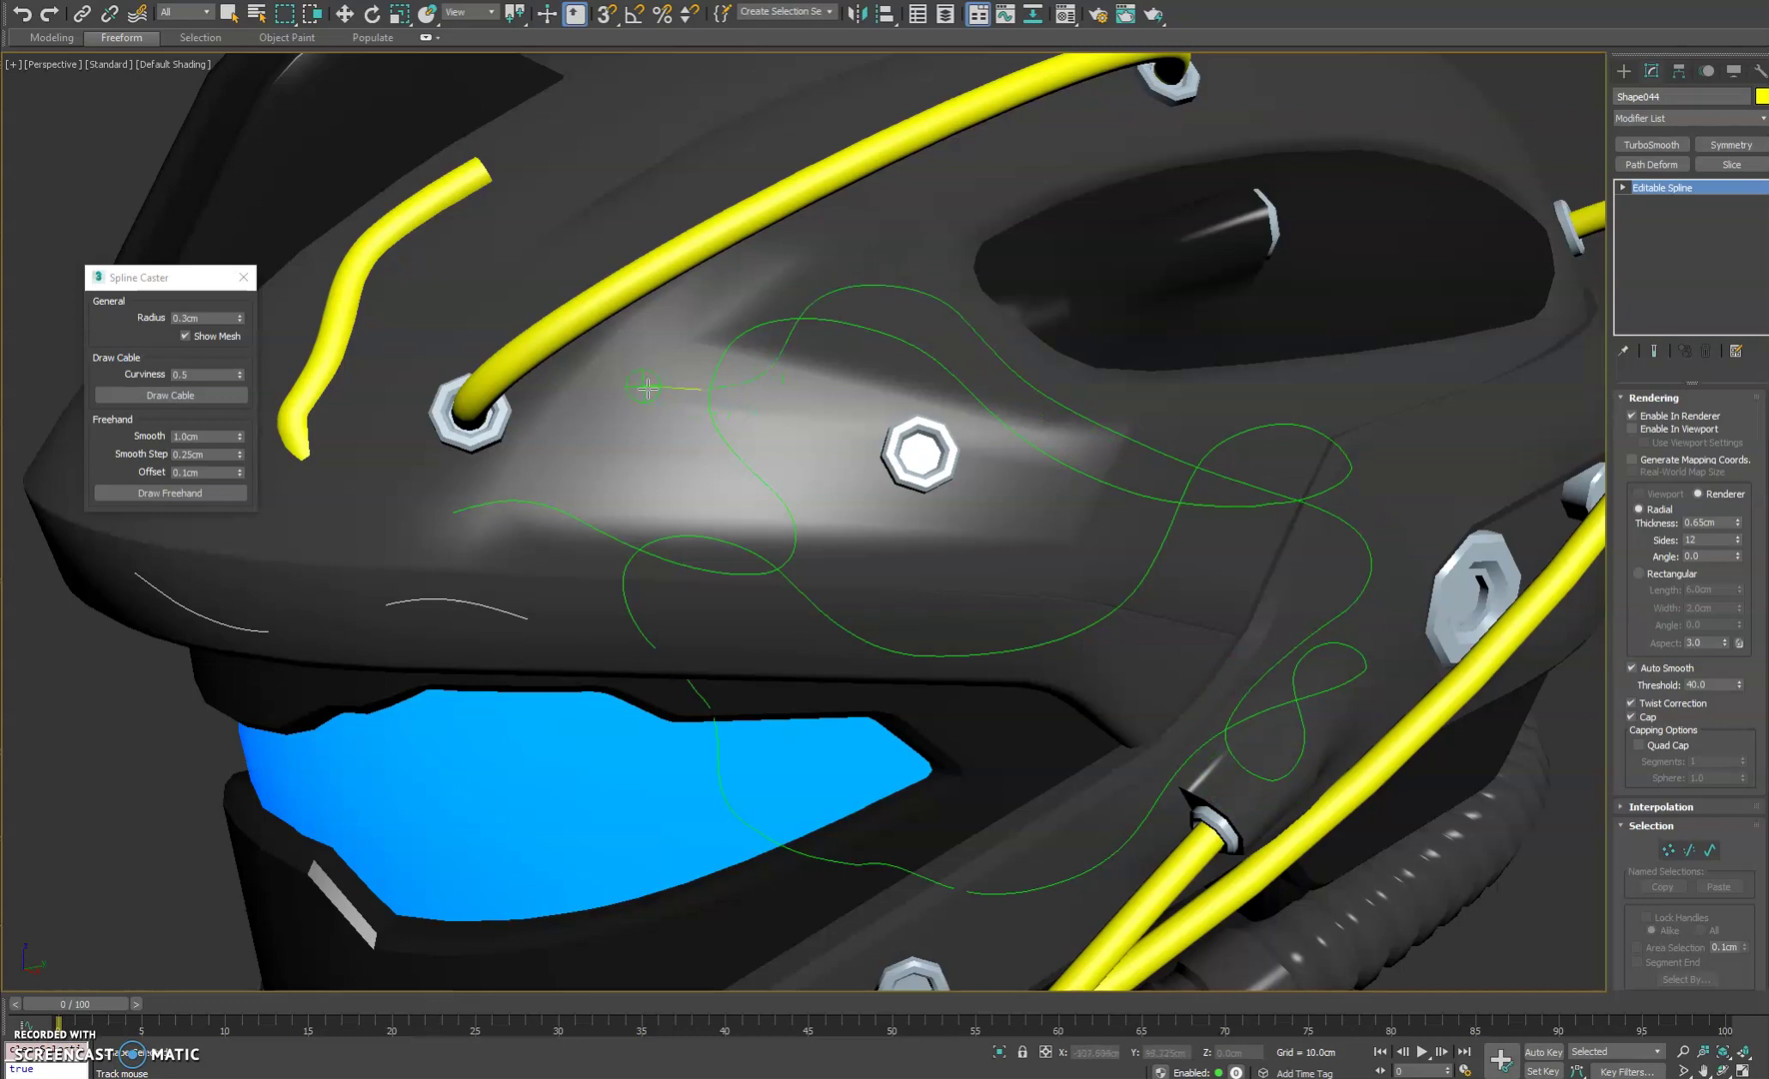
{"action": "left_click_drag", "start_coordinate": [568, 462], "coordinate": [555, 452]}
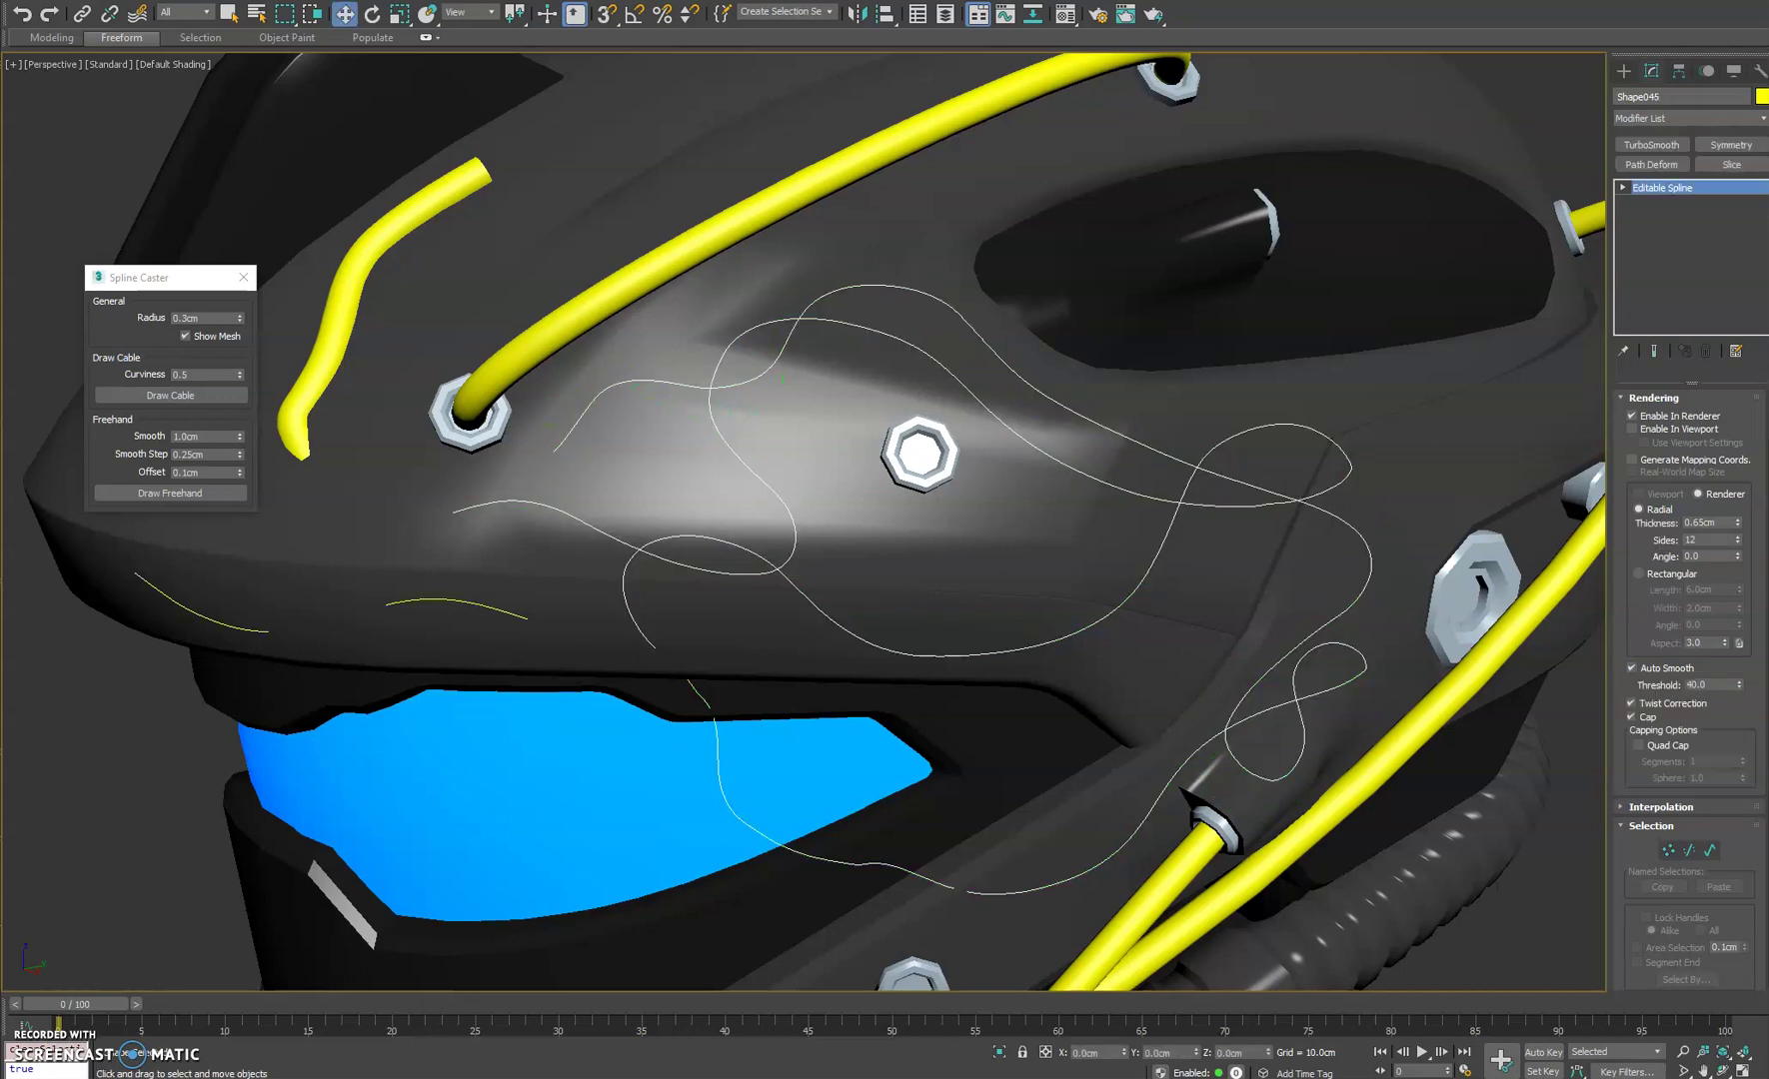
Step: Show the tangled spline as yellow tubes in the viewport and inspect it
{"action": "left_click", "coordinate": [1633, 428]}
{"action": "middle_click_drag", "start_coordinate": [1014, 348], "coordinate": [1040, 344], "text": "alt"}
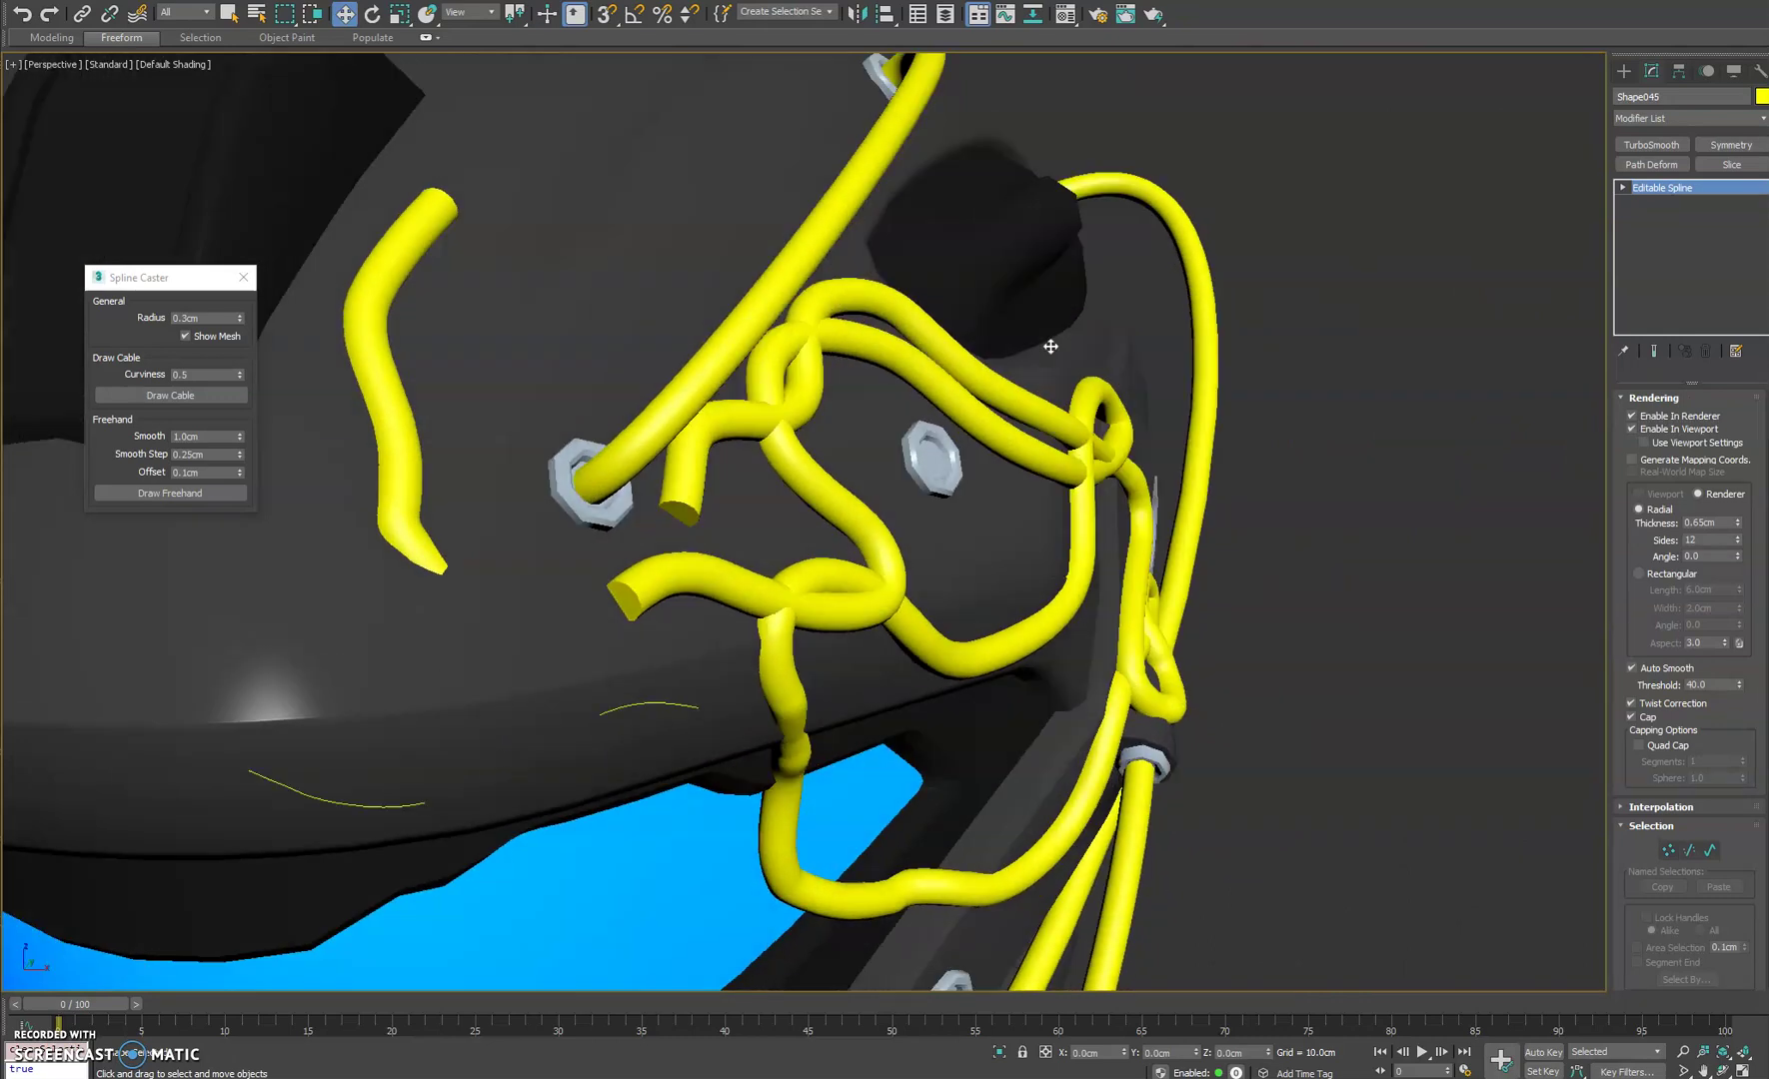
{"action": "middle_click_drag", "start_coordinate": [1050, 346], "coordinate": [1003, 336], "text": "alt"}
{"action": "scroll", "coordinate": [1083, 420], "scroll_direction": "down", "scroll_amount": 2}
{"action": "middle_click_drag", "start_coordinate": [1100, 452], "coordinate": [1100, 405]}
{"action": "scroll", "coordinate": [1087, 404], "scroll_direction": "down", "scroll_amount": 2}
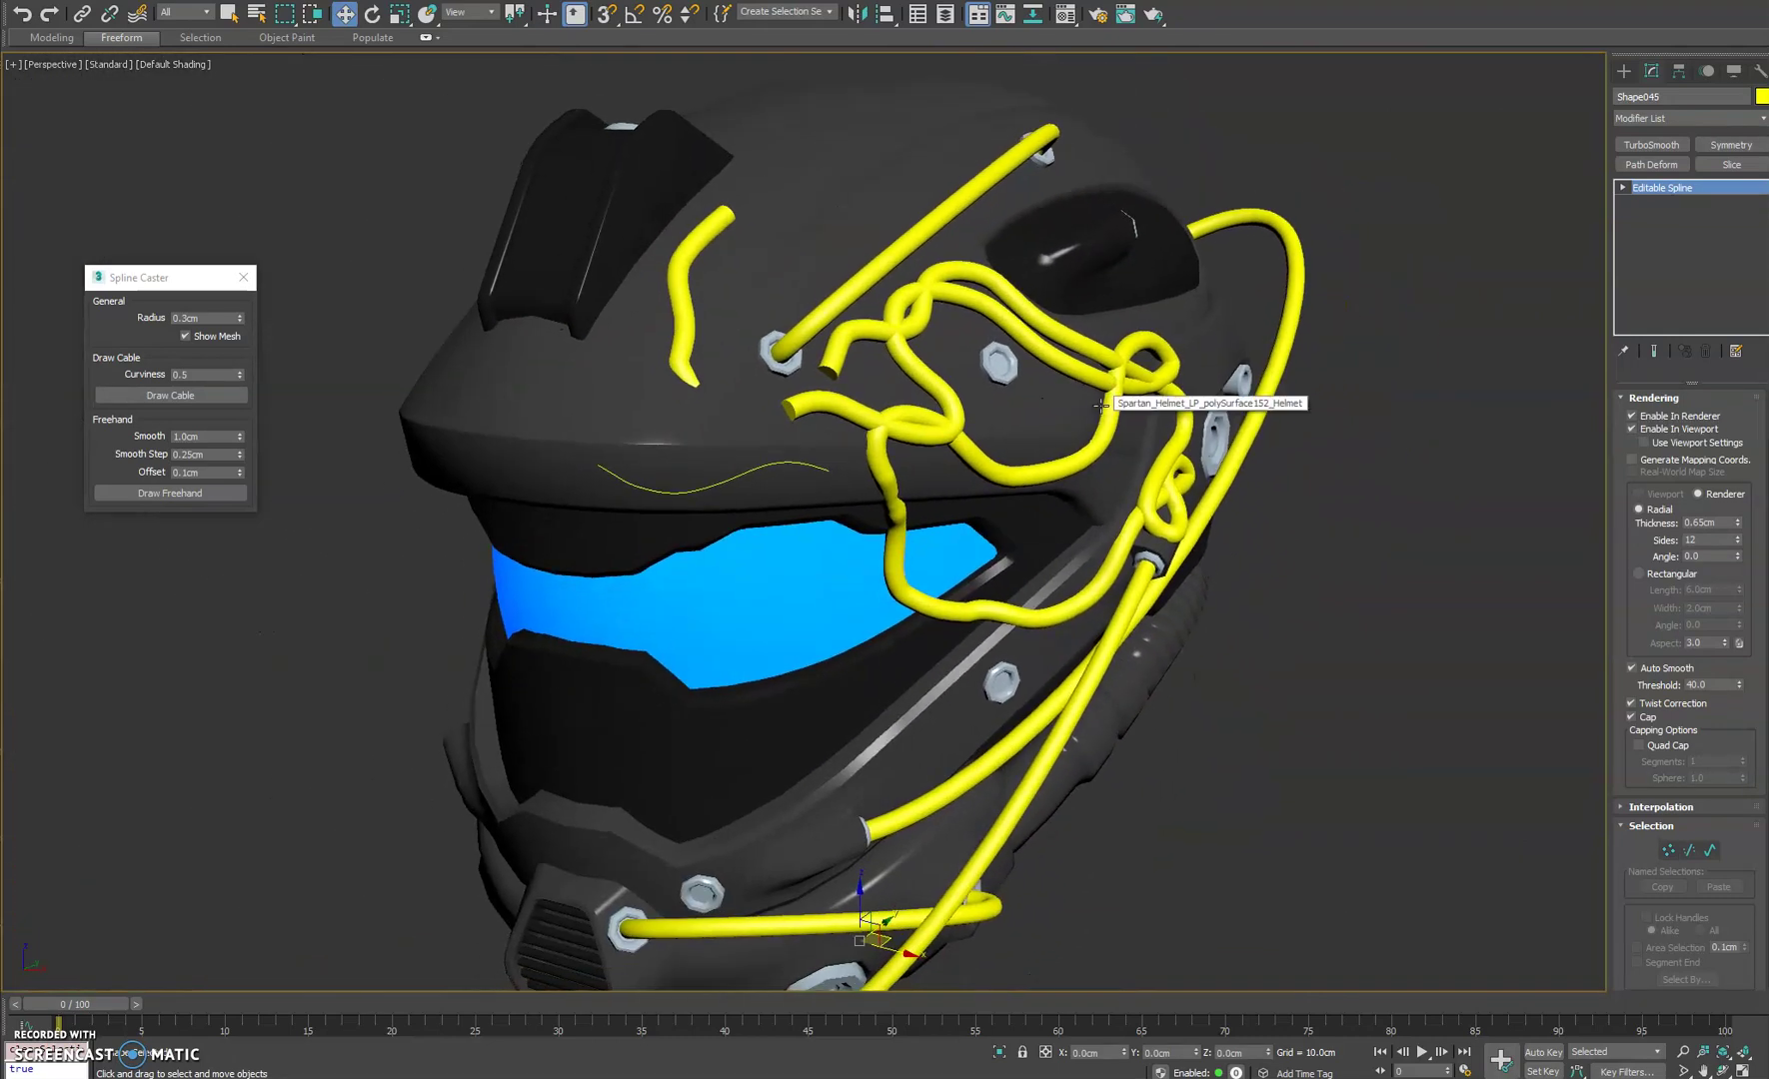